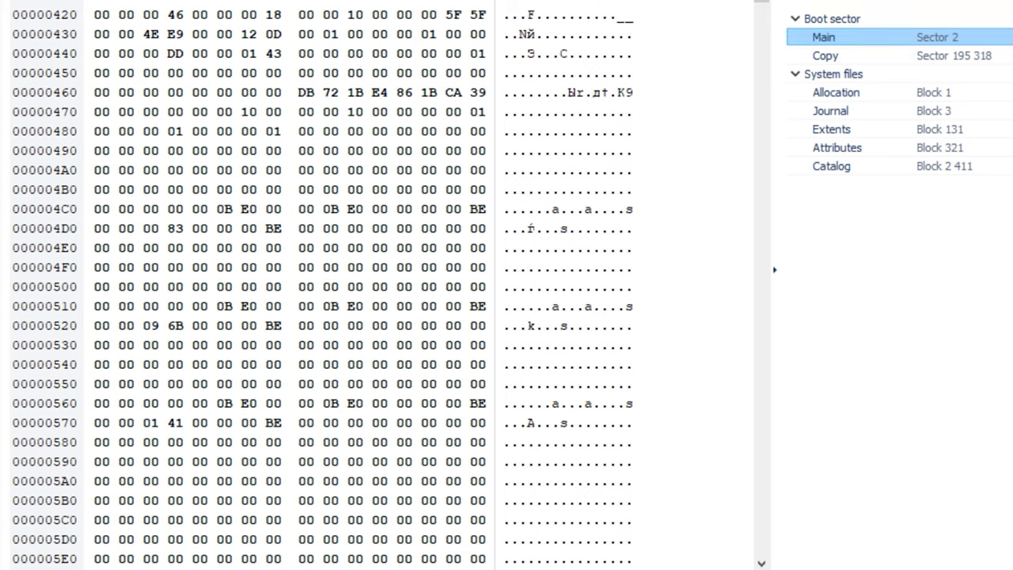
# Examine the main boot sector and view the Allocation and Attributes system files in the HEX data
pyautogui.scroll(-1, 599, 461)
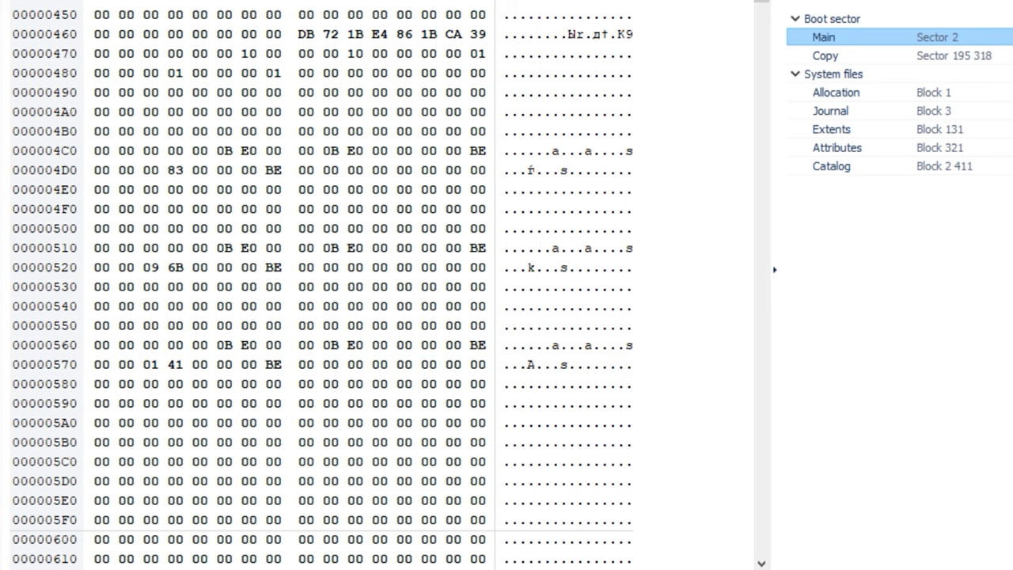
pyautogui.click(855, 95)
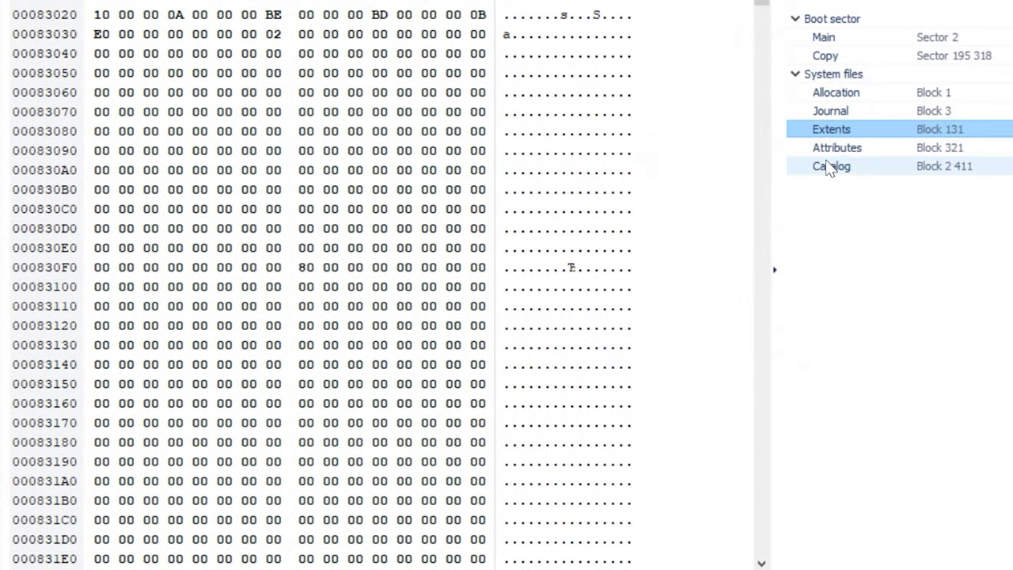
pyautogui.click(912, 148)
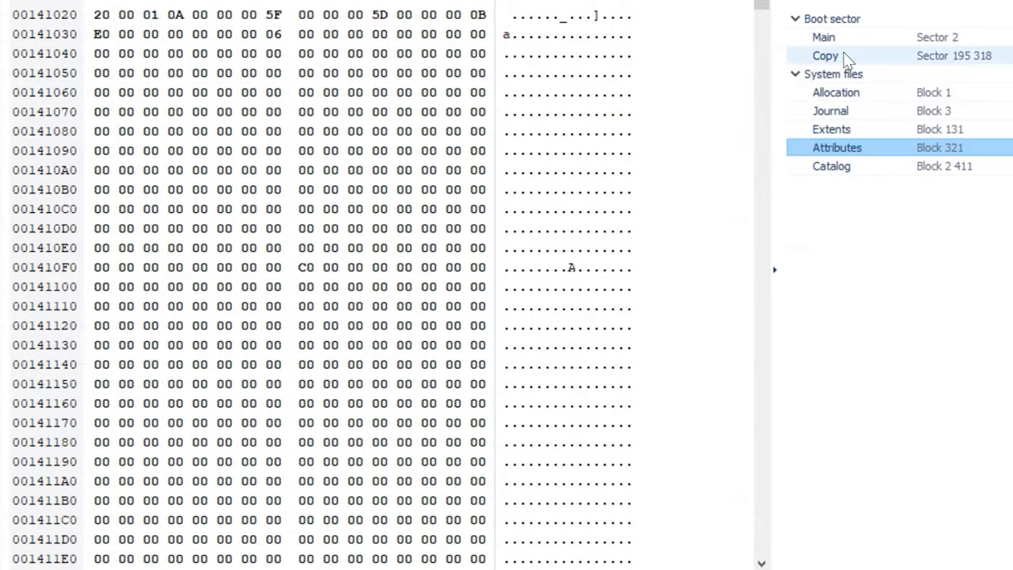
# Go to the boot sector copy at sector 195 318 and read through its HEX data
pyautogui.click(925, 61)
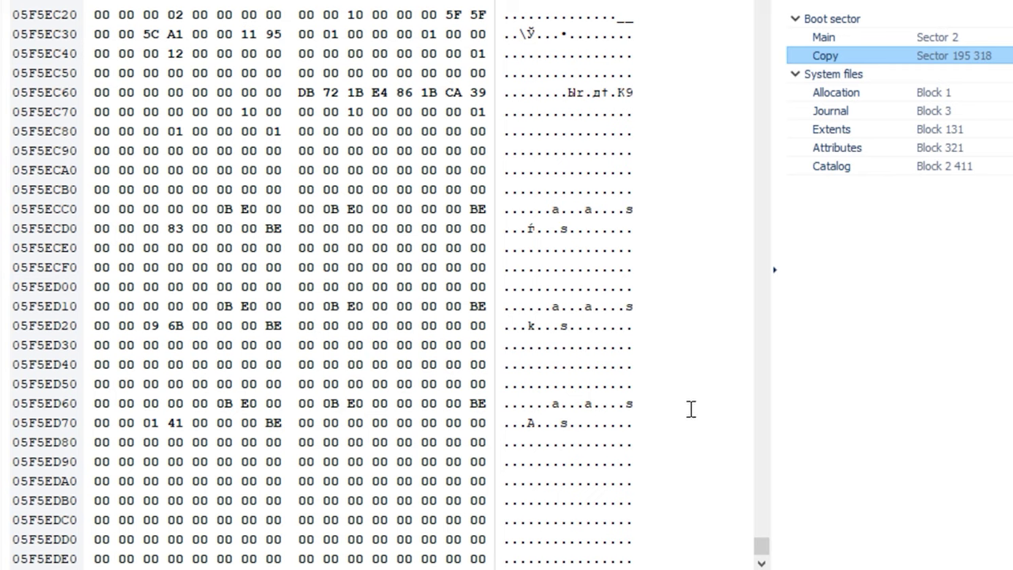
pyautogui.scroll(-7, 691, 409)
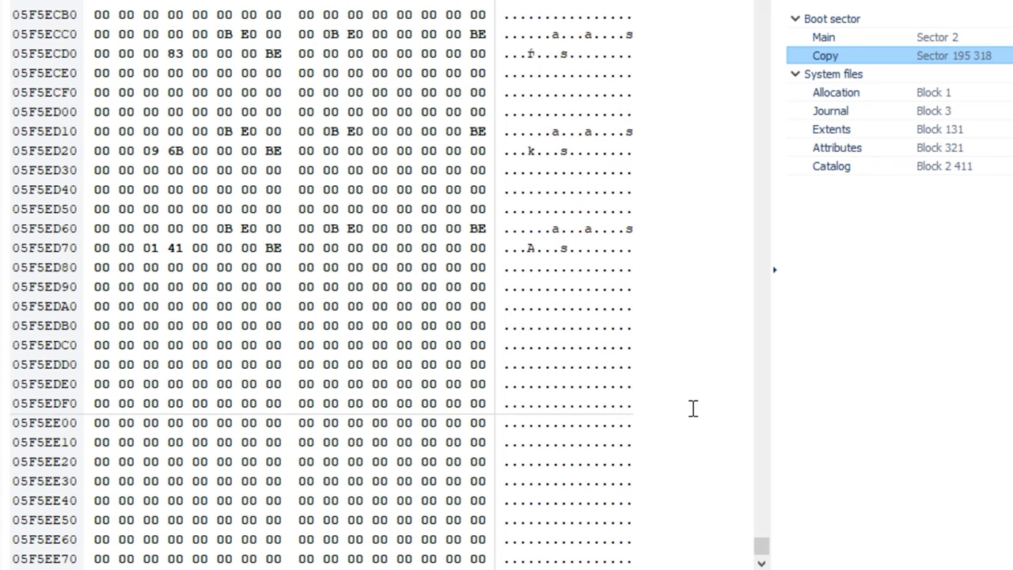
pyautogui.scroll(-4, 693, 414)
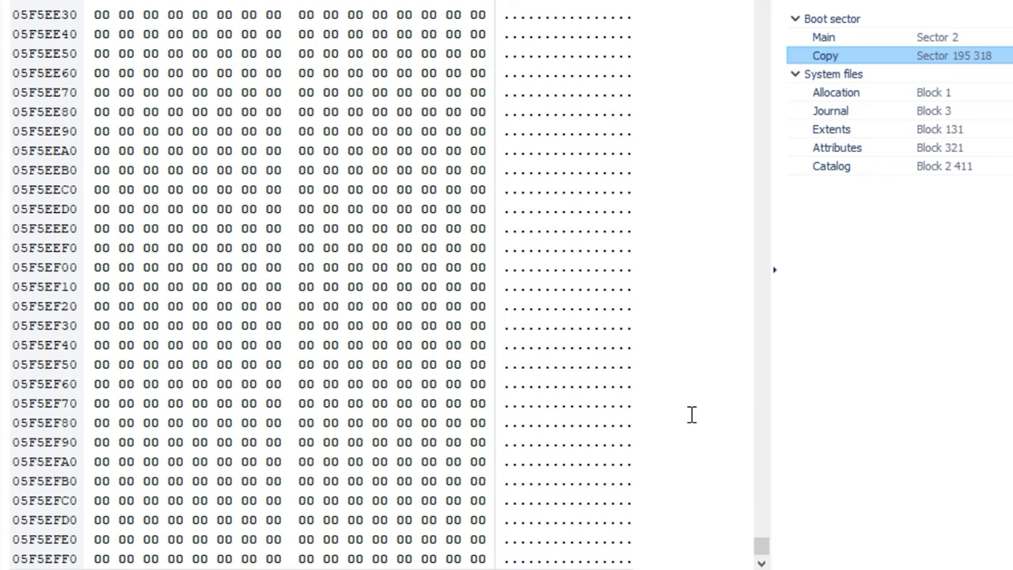
pyautogui.scroll(2, 688, 413)
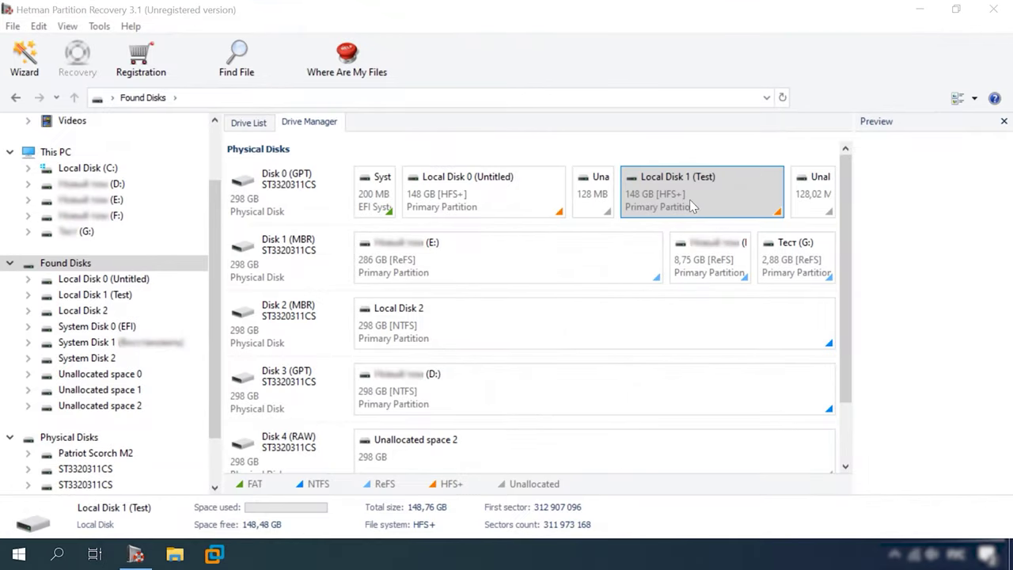
# View the contents of Local Disk 1 (Test), and return to the This PC disk overview
pyautogui.doubleClick(707, 201)
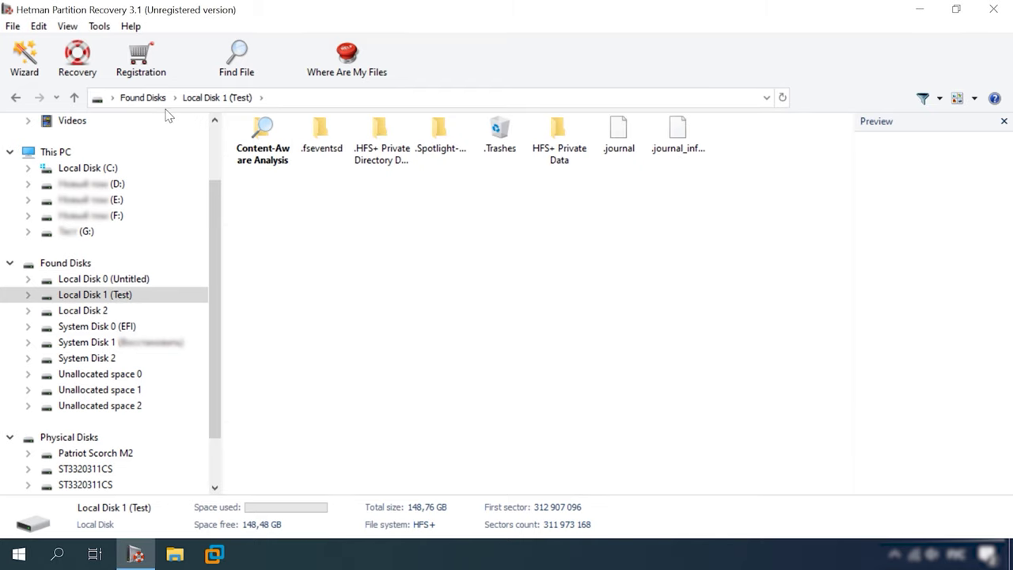
pyautogui.click(80, 151)
# Open Local Disk 1 (Test) in the HEX-Editor and expand its Boot sector and System files groups
pyautogui.click(714, 192)
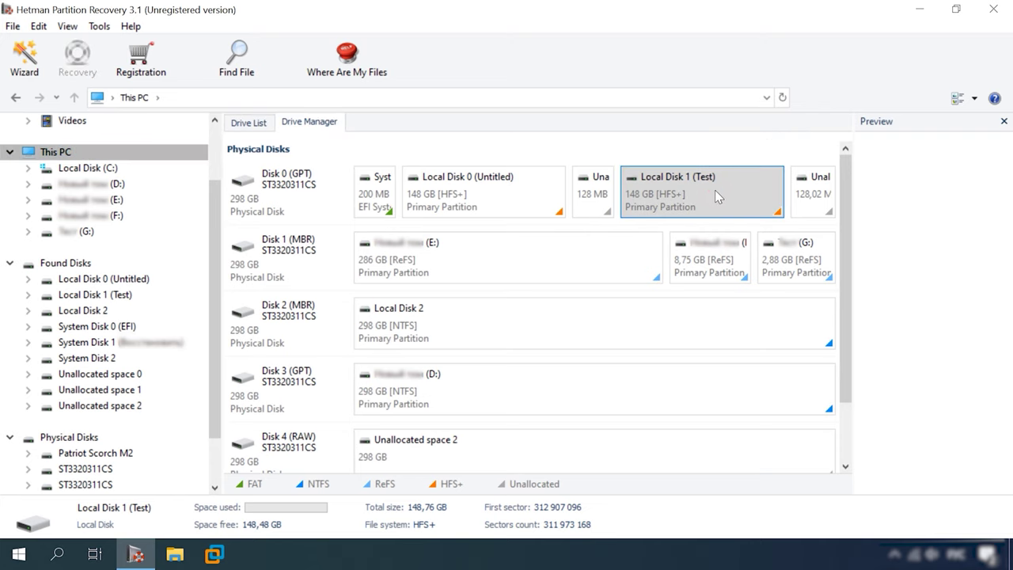
pyautogui.hotkey('ctrl', 'h')
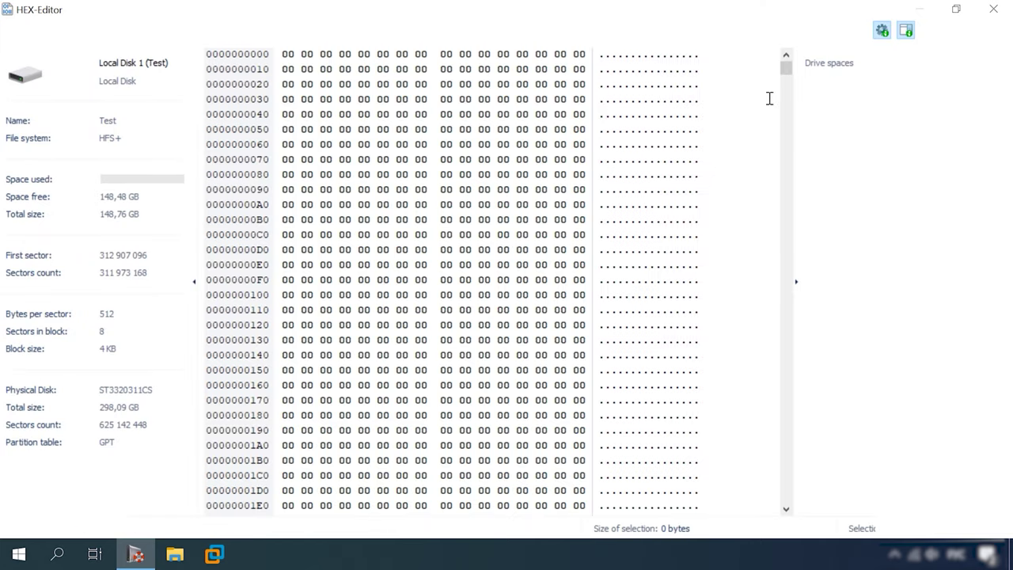
pyautogui.click(813, 87)
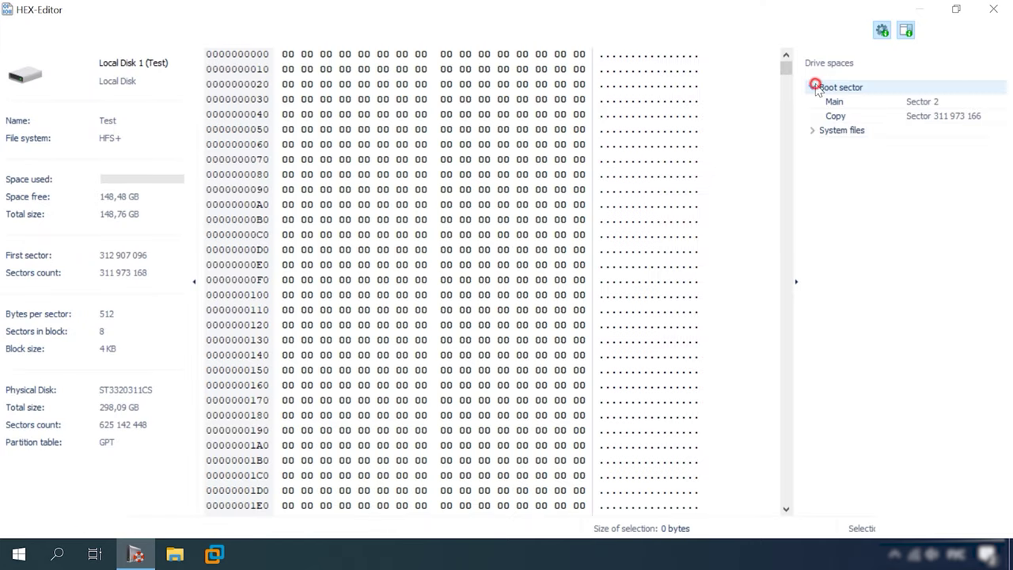
pyautogui.click(811, 132)
# Inspect the main boot sector and its copy, plus the Allocation and Catalog system files
pyautogui.click(869, 103)
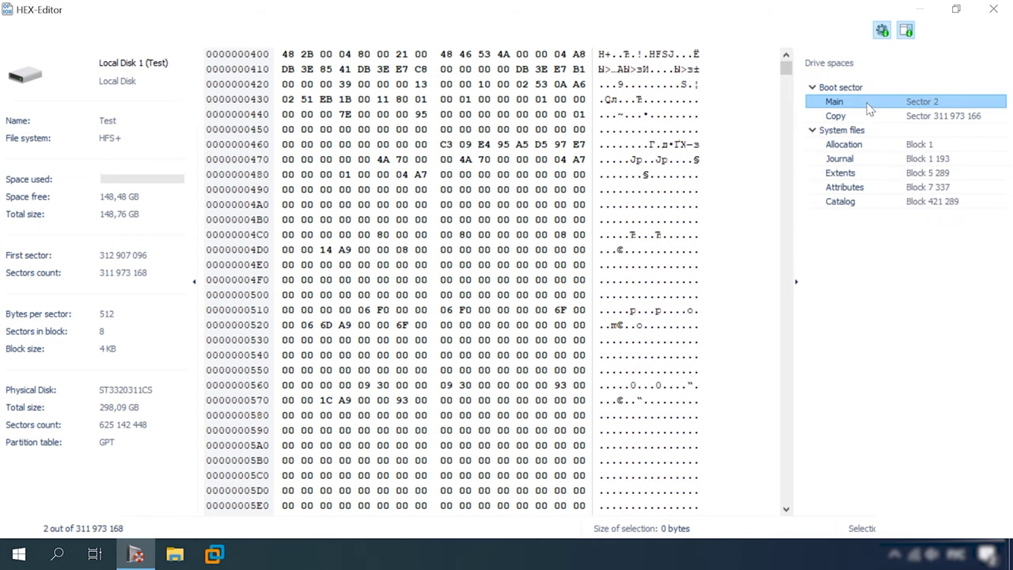
pyautogui.click(874, 117)
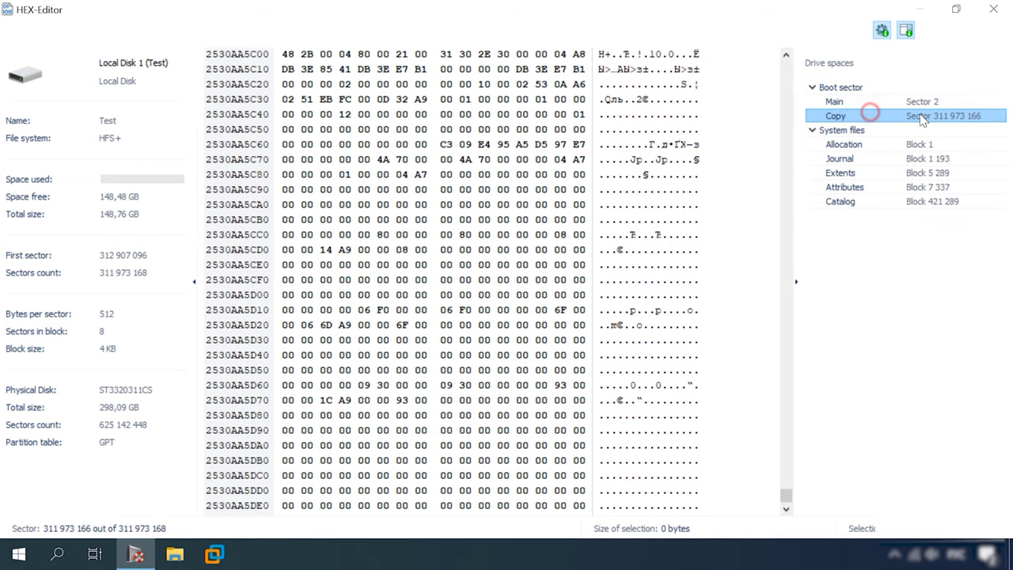
pyautogui.click(859, 148)
pyautogui.click(856, 203)
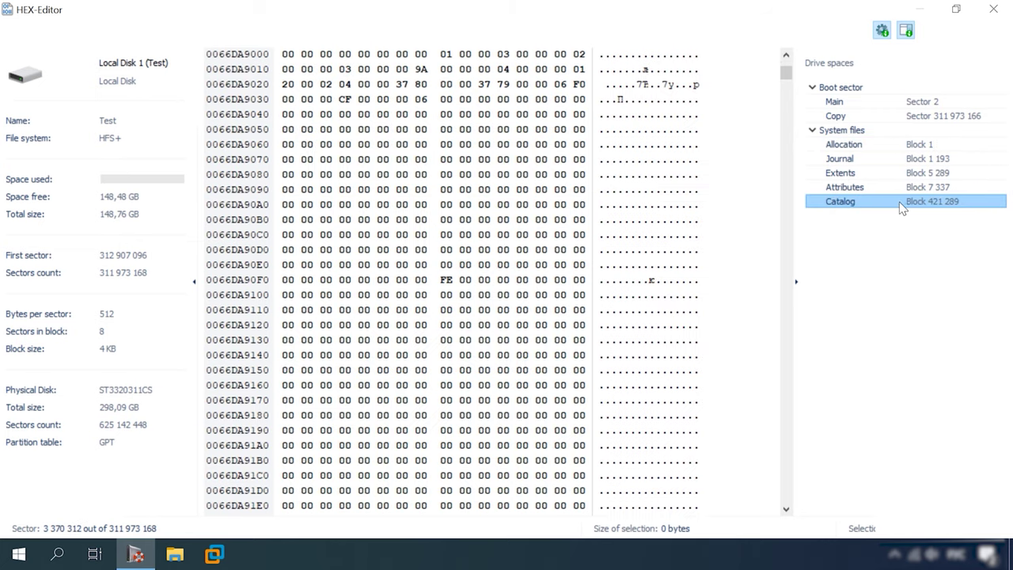
# Revisit the main boot sector and the Catalog file, and view the Journal at block 1 193
pyautogui.click(860, 105)
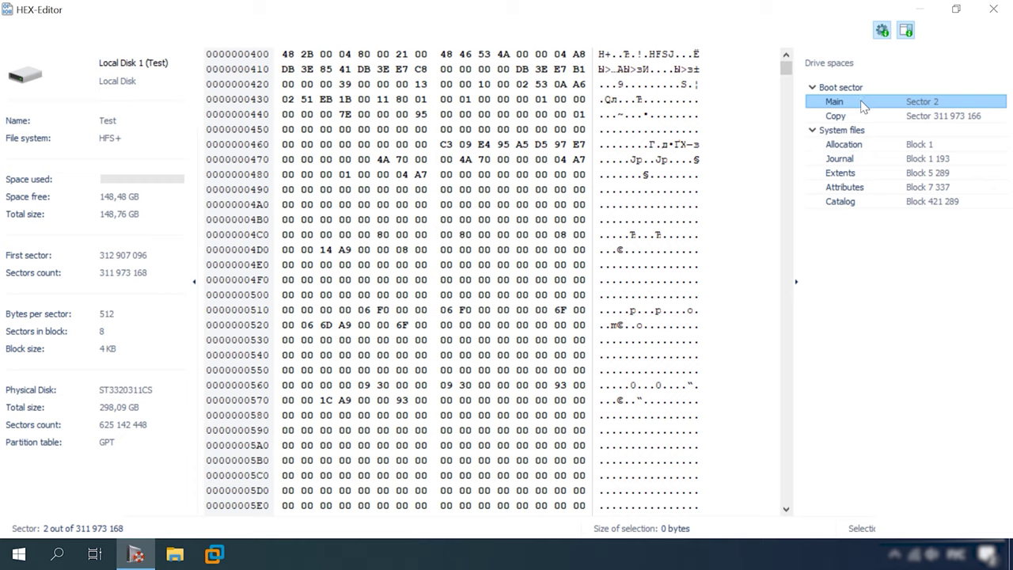
pyautogui.click(856, 208)
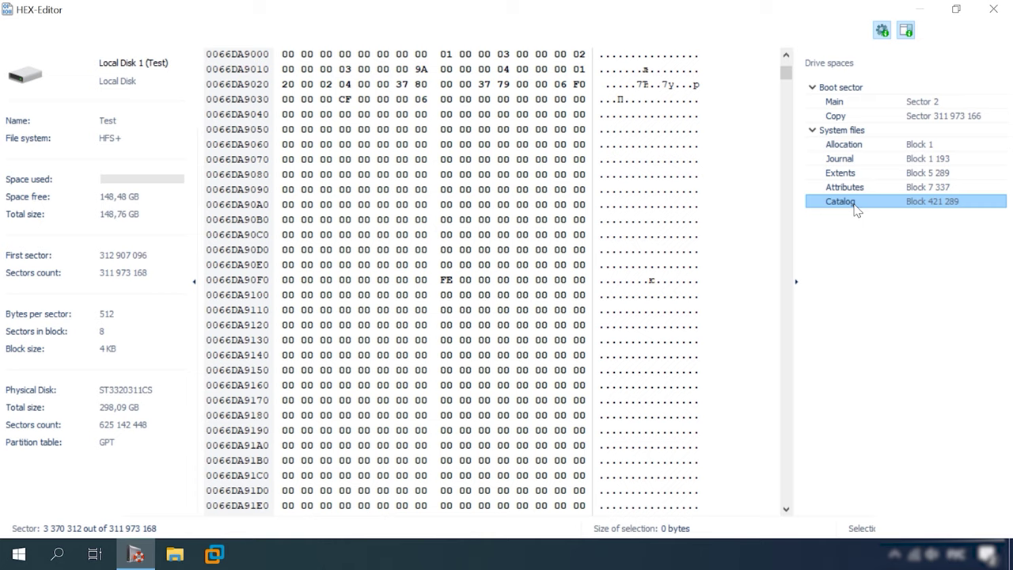
pyautogui.click(851, 162)
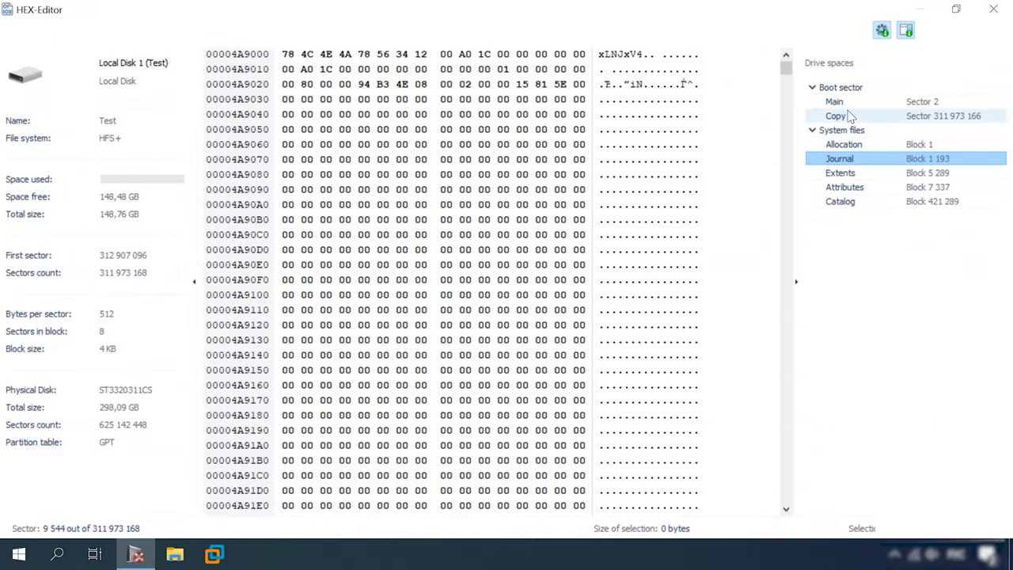
# Step through the main boot sector, its copy, and the Allocation, Journal and Catalog files once more
pyautogui.click(836, 102)
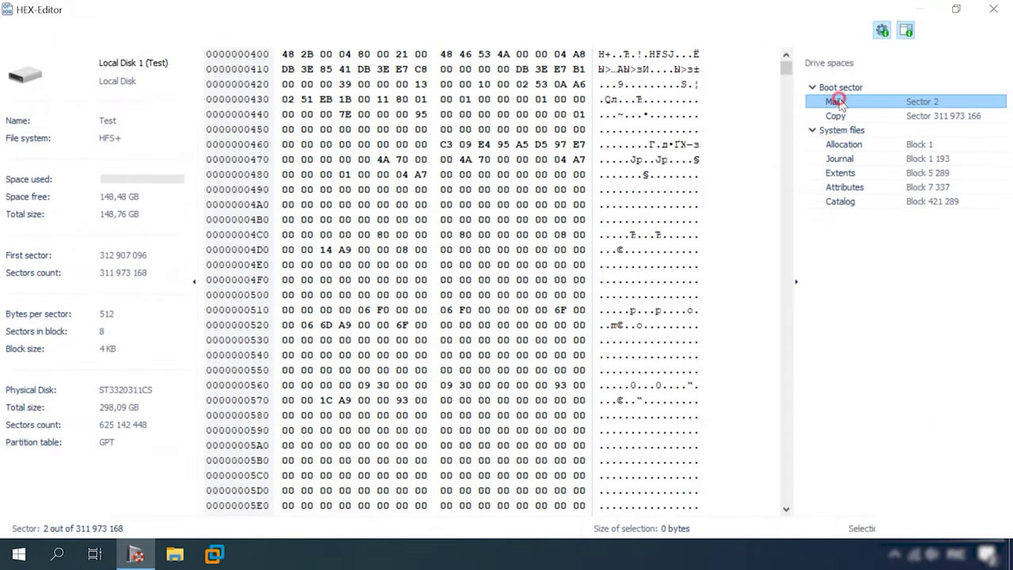
pyautogui.click(853, 119)
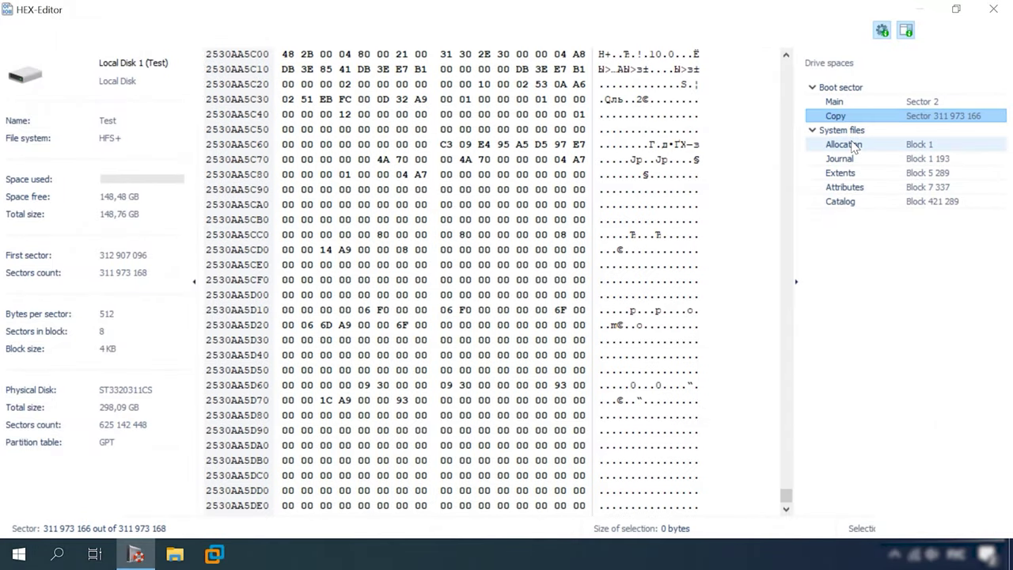
pyautogui.click(853, 147)
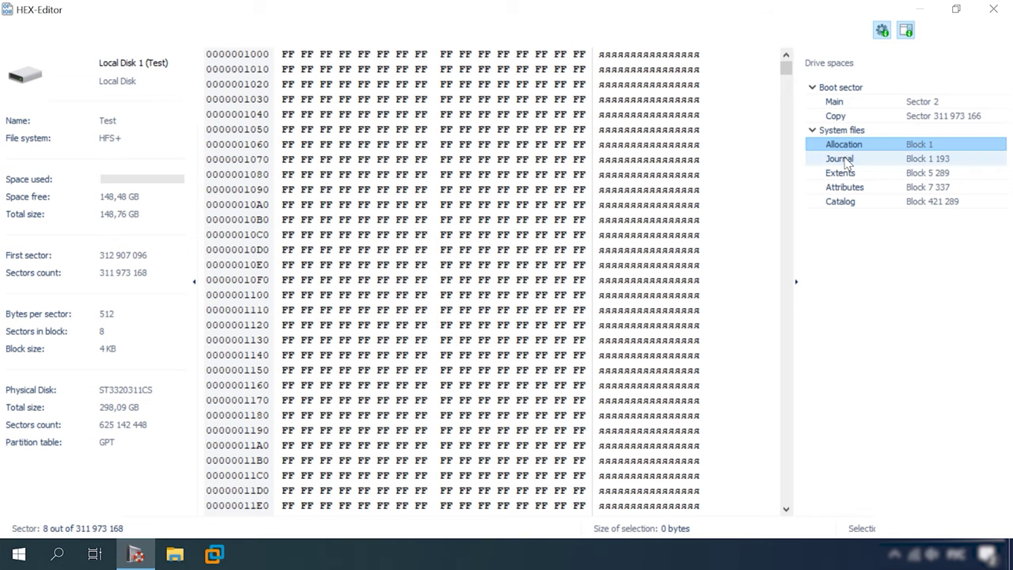
pyautogui.click(845, 160)
pyautogui.click(844, 202)
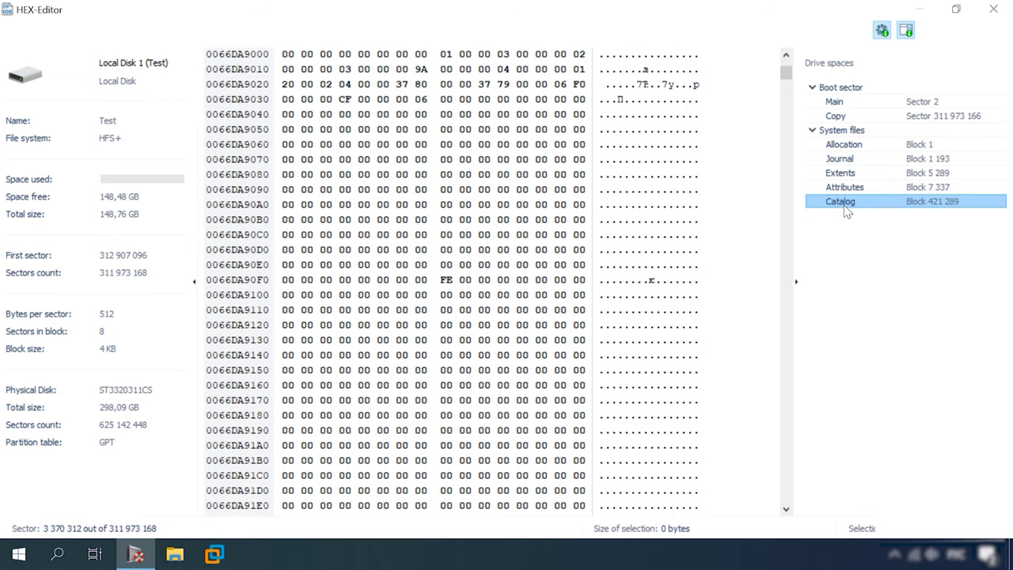
# Close the HEX-Editor and open Local Disk 1 (Test) to browse its pictures and videos
pyautogui.click(992, 8)
pyautogui.doubleClick(728, 197)
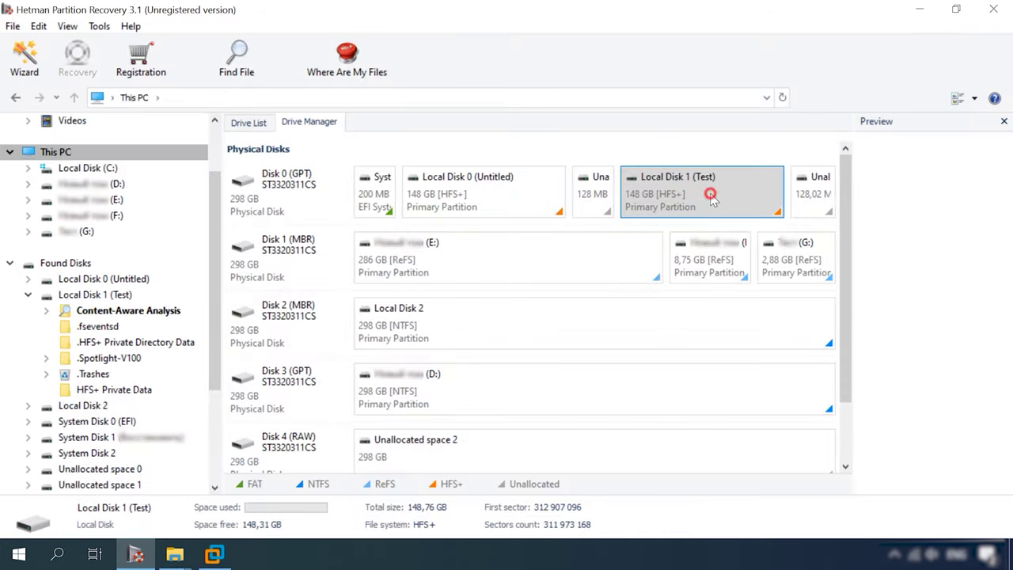
pyautogui.scroll(-3, 673, 404)
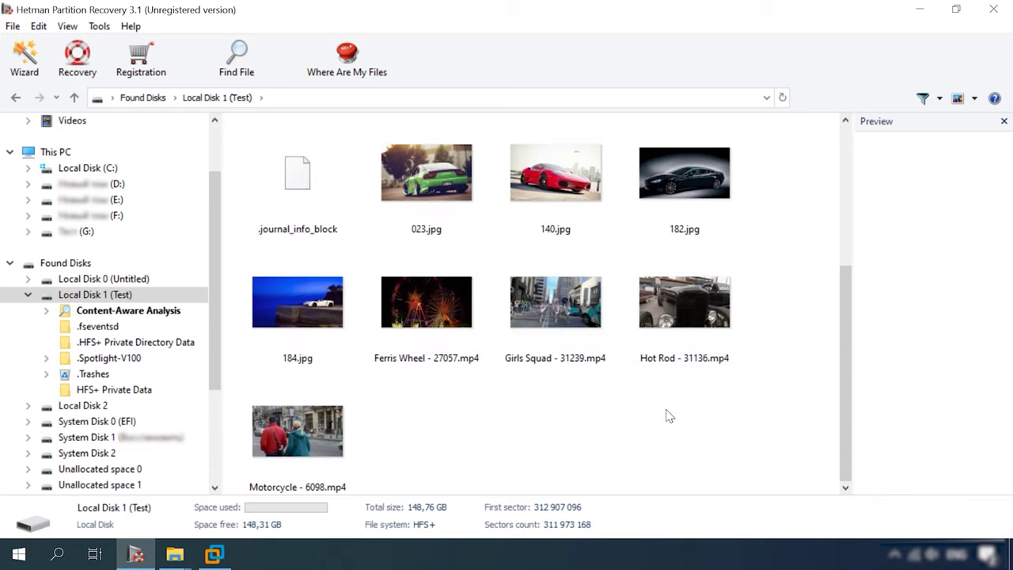
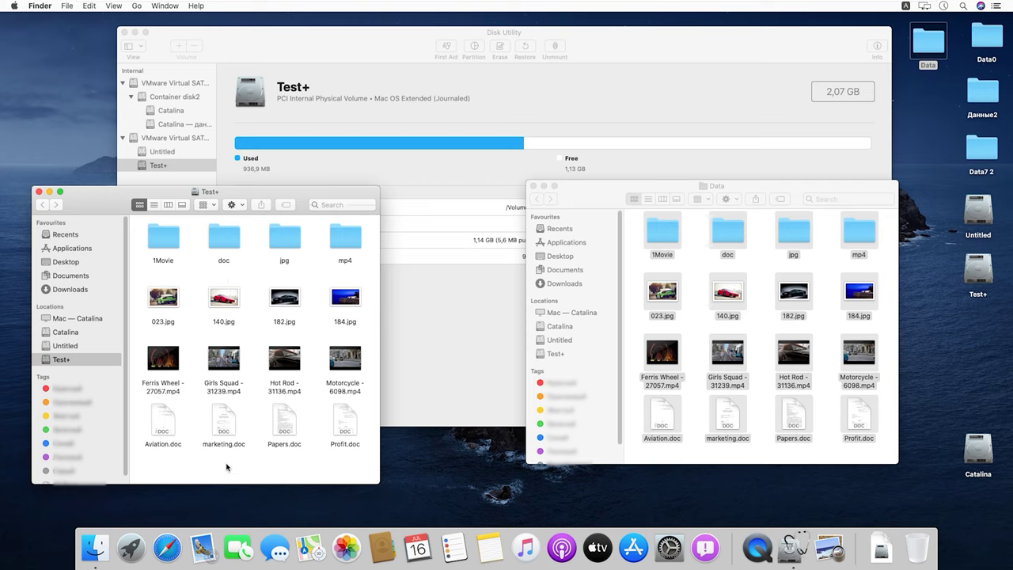
# In Finder, permanently delete the 1Movie and doc folders, 023.jpg, 140.jpg, the Ferris Wheel and Girls Squad videos, Aviation.doc and marketing.doc from Test+
pyautogui.moveTo(223, 464); pyautogui.dragTo(155, 233)
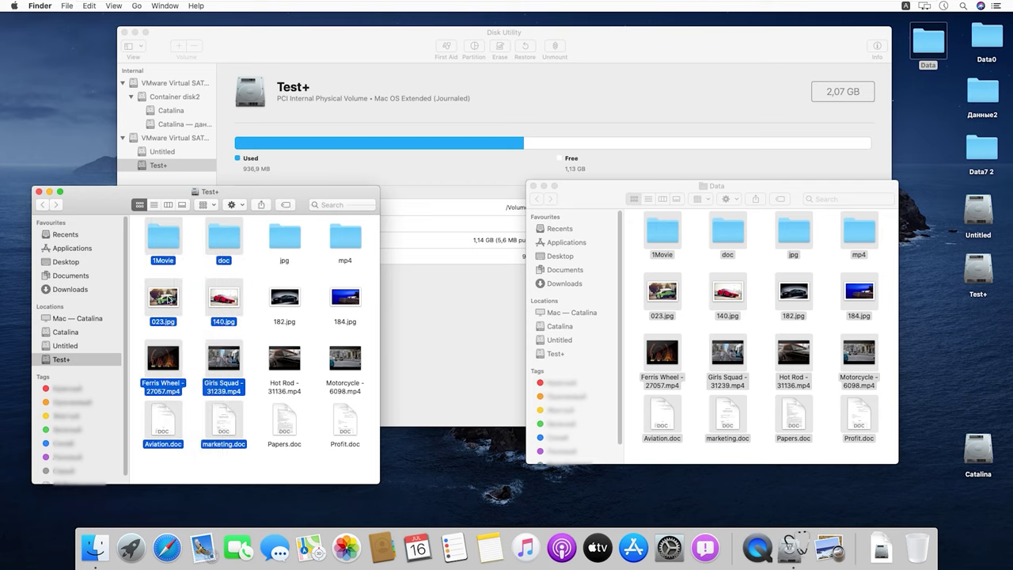
pyautogui.press('alt+super+BackSpace')
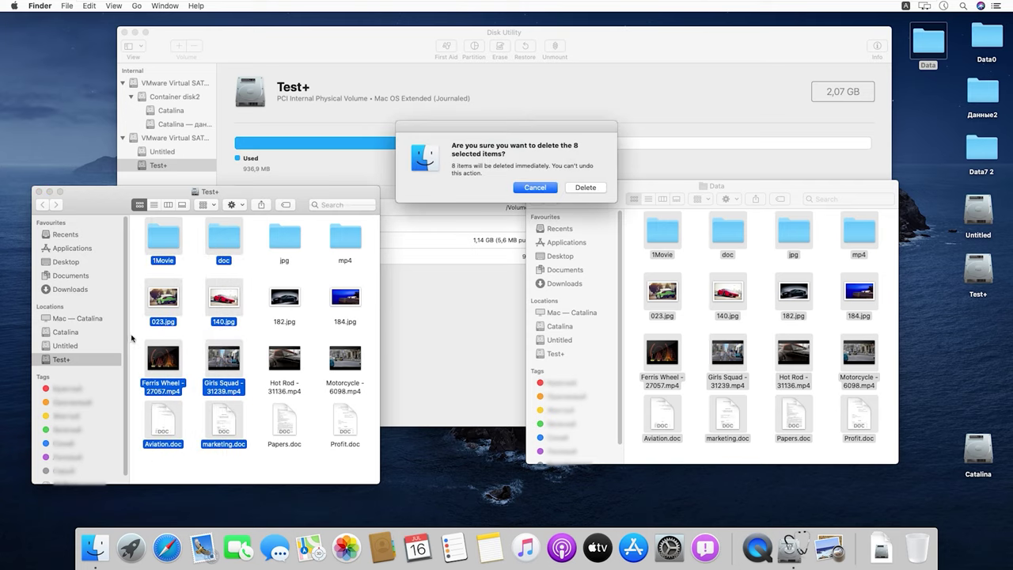
pyautogui.click(585, 188)
pyautogui.click(222, 380)
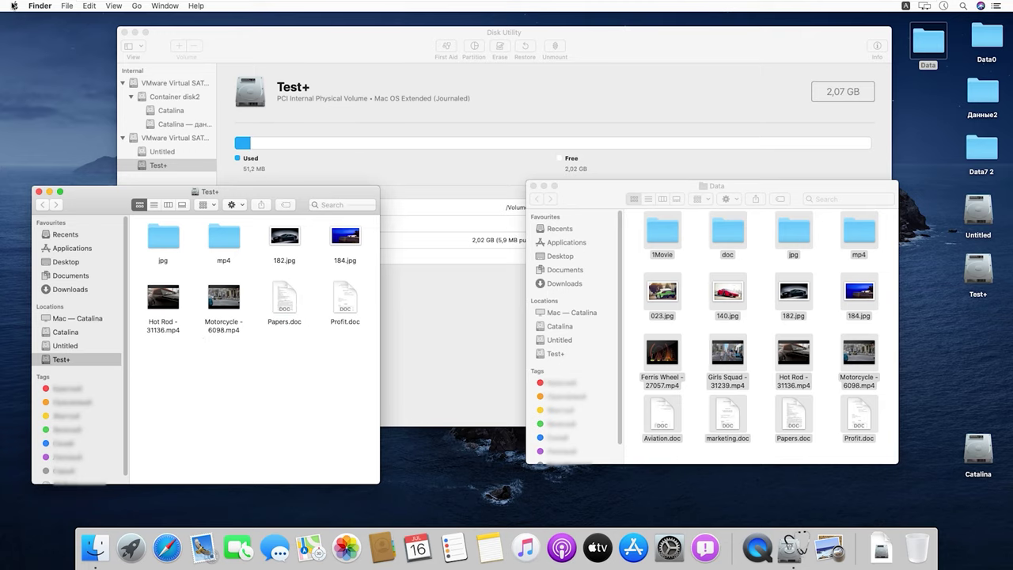
# End the macOS session through the system power options and confirm
pyautogui.click(14, 5)
pyautogui.click(40, 112)
pyautogui.click(583, 204)
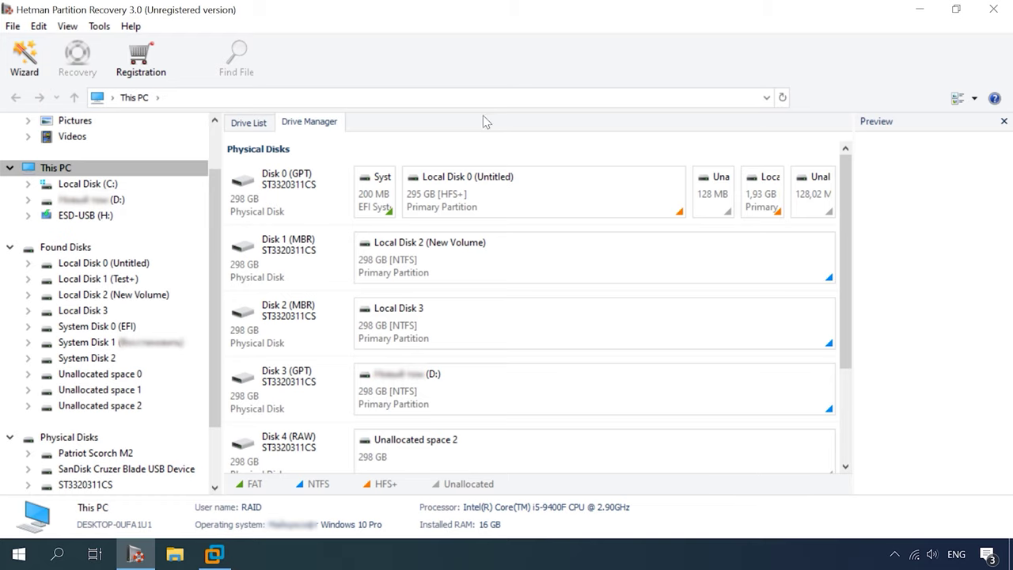
# In Hetman Partition Recovery, hide the preview pane and run a fast scan of Local Disk 1 (Test+)
pyautogui.click(814, 190)
pyautogui.click(1004, 121)
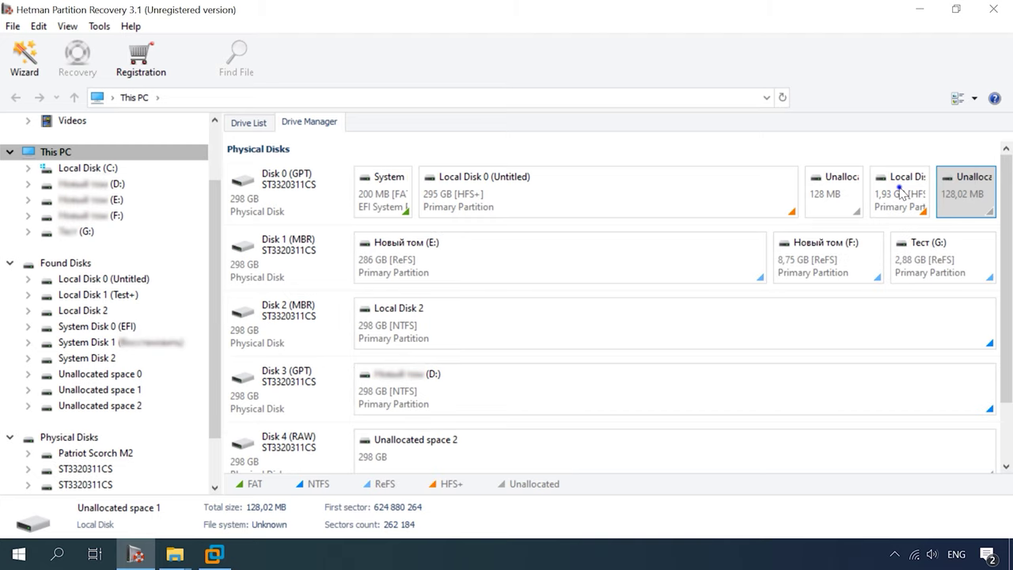
pyautogui.rightClick(901, 198)
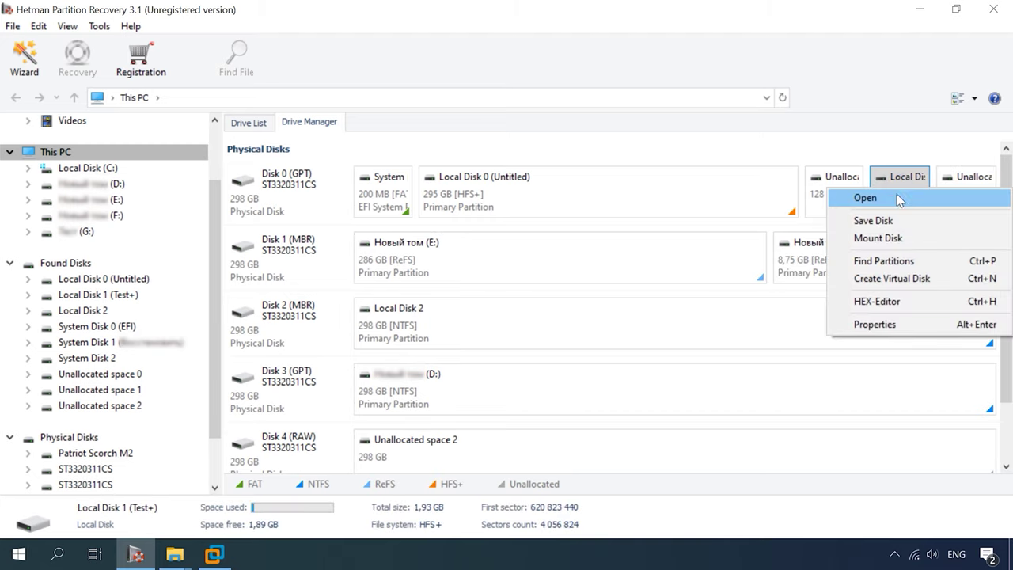
pyautogui.click(875, 197)
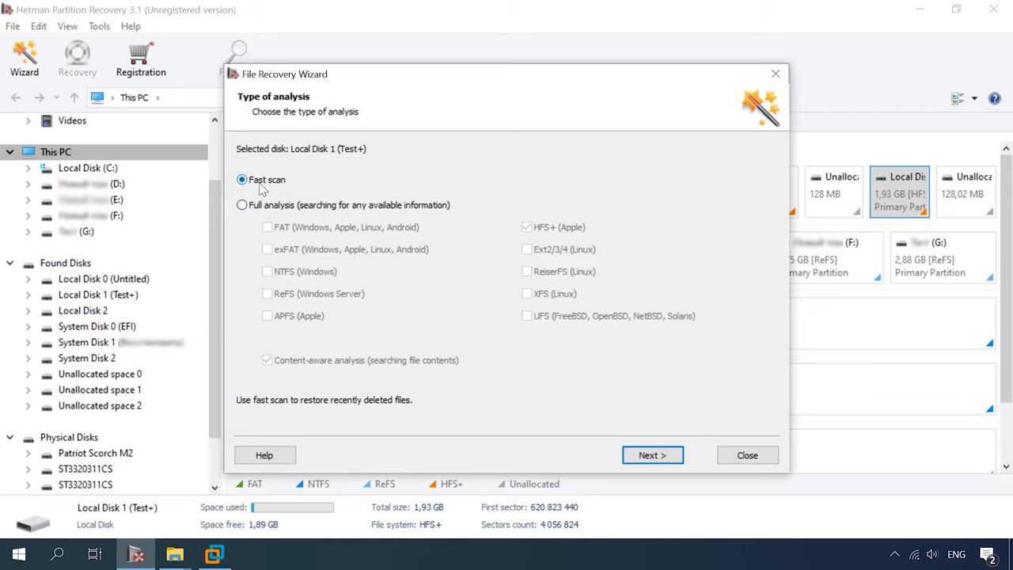
pyautogui.click(651, 456)
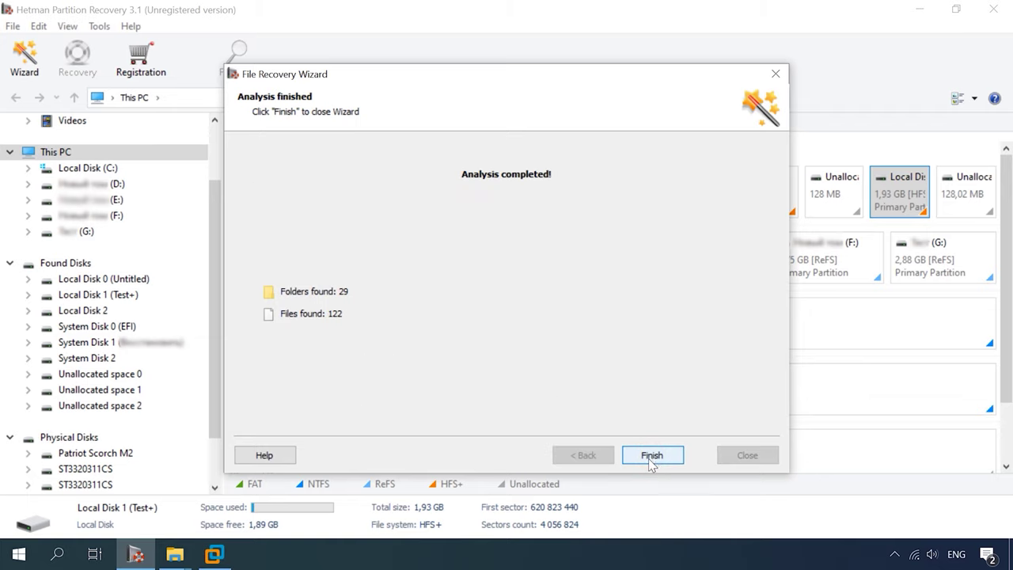
pyautogui.click(652, 457)
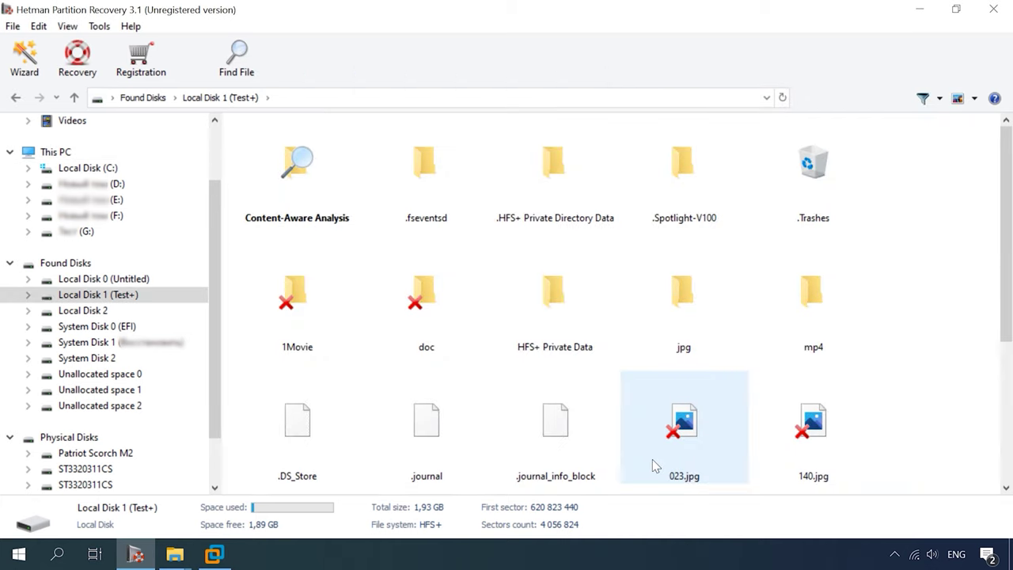
# Browse the files found on Test+ and select the deleted video Ferris Wheel - 27057.mp4
pyautogui.scroll(-2, 731, 359)
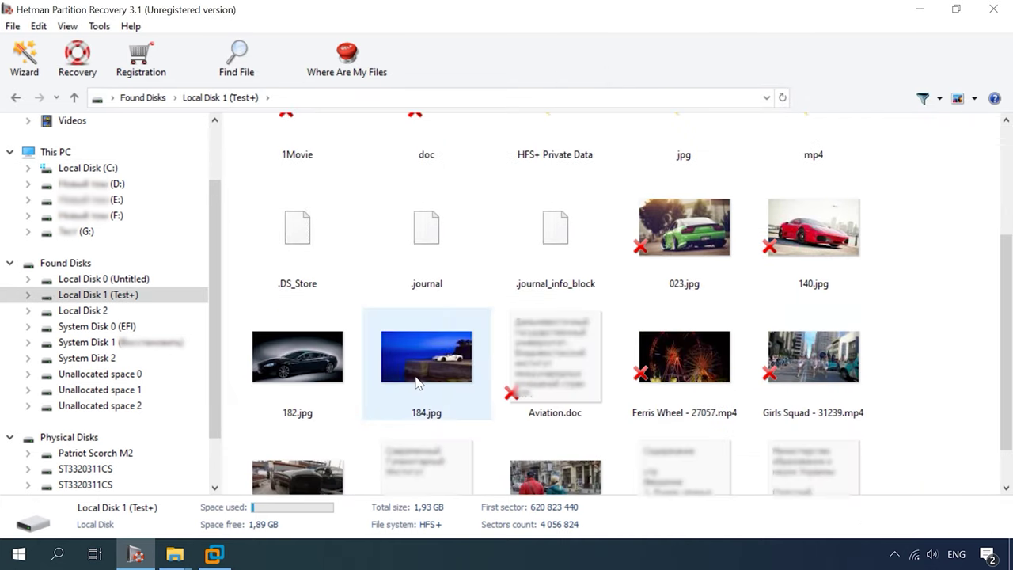
pyautogui.scroll(-1, 427, 385)
pyautogui.click(688, 317)
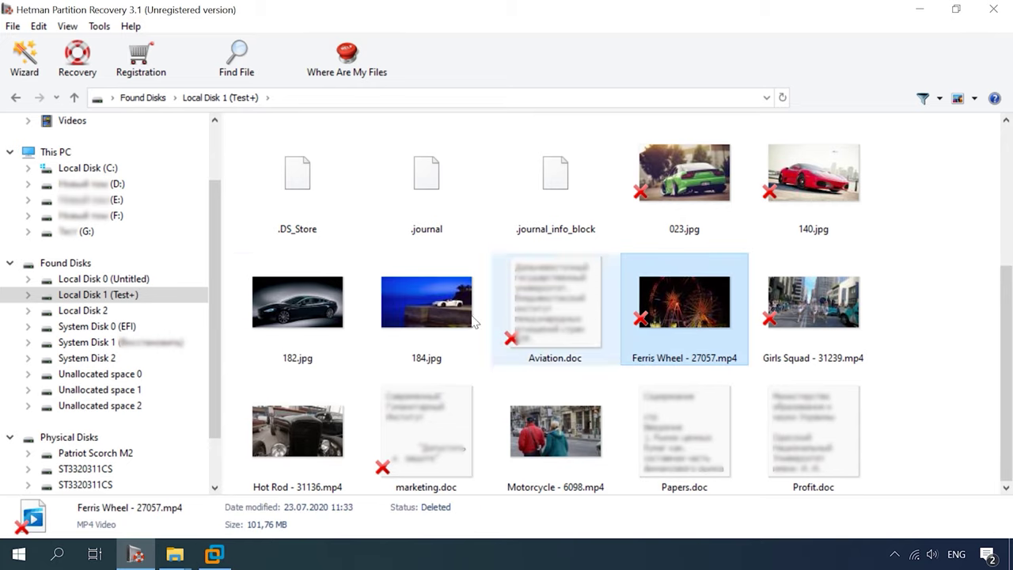
# Inspect the deleted 1Movie and doc folders on Test+, selecting Tron.avi and Spaces.doc inside them, and return to the volume root
pyautogui.scroll(3, 372, 341)
pyautogui.doubleClick(312, 312)
pyautogui.click(434, 187)
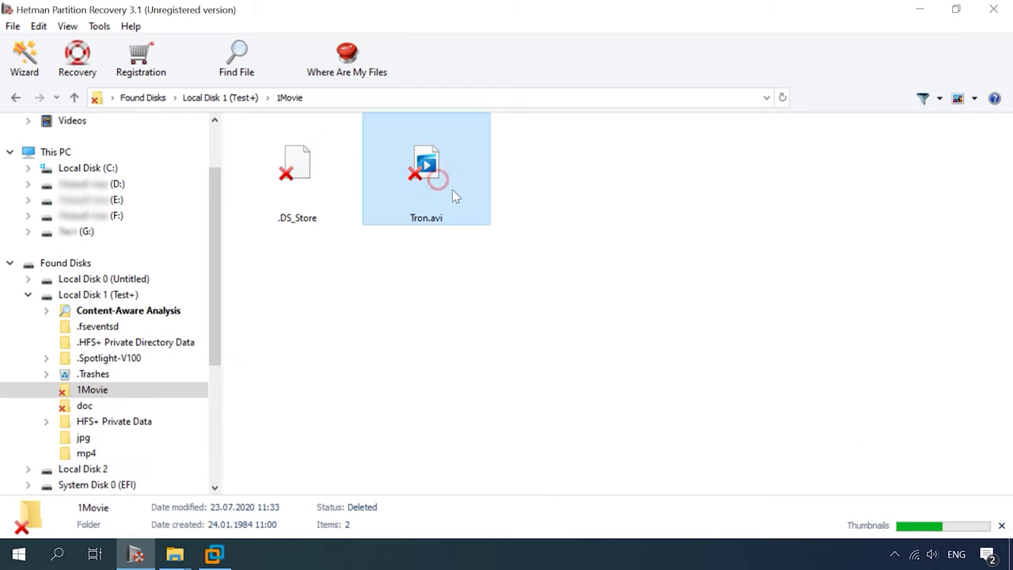
pyautogui.click(74, 98)
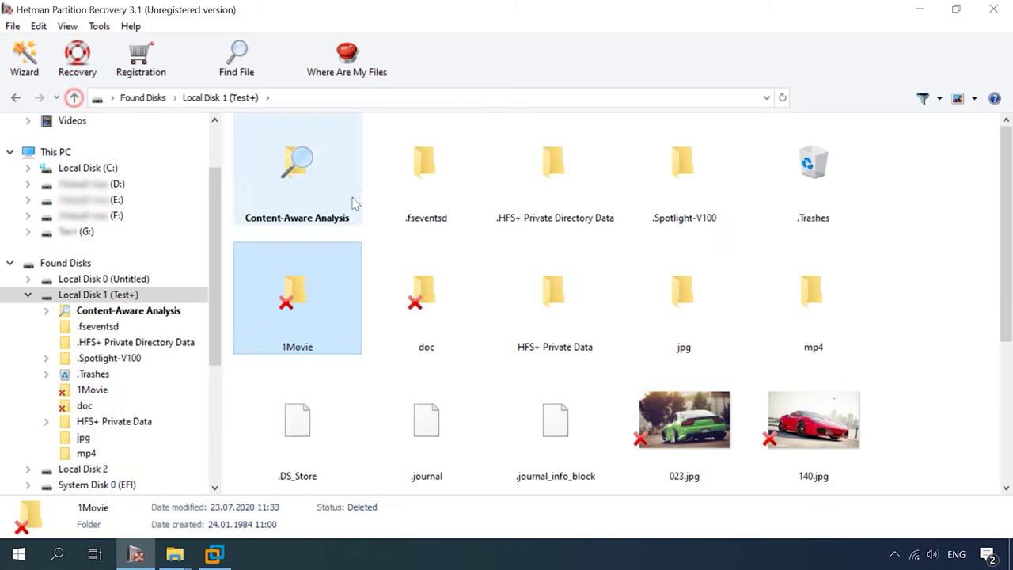
pyautogui.doubleClick(446, 310)
pyautogui.click(457, 171)
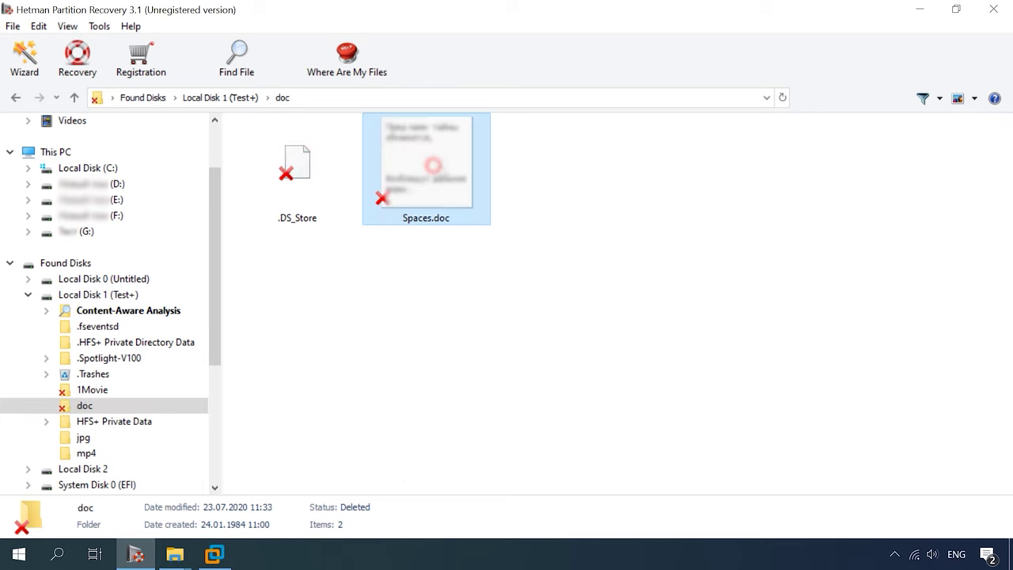
pyautogui.click(75, 99)
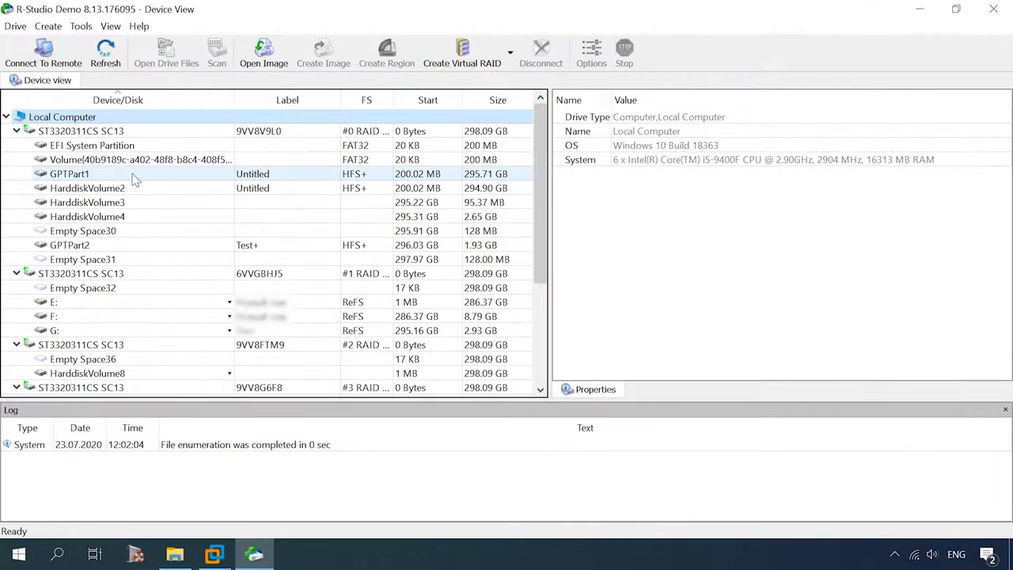
# Switch to R-Studio, open the files of the Test+ partition GPTPart2, and show the Root contents as small icons
pyautogui.click(80, 246)
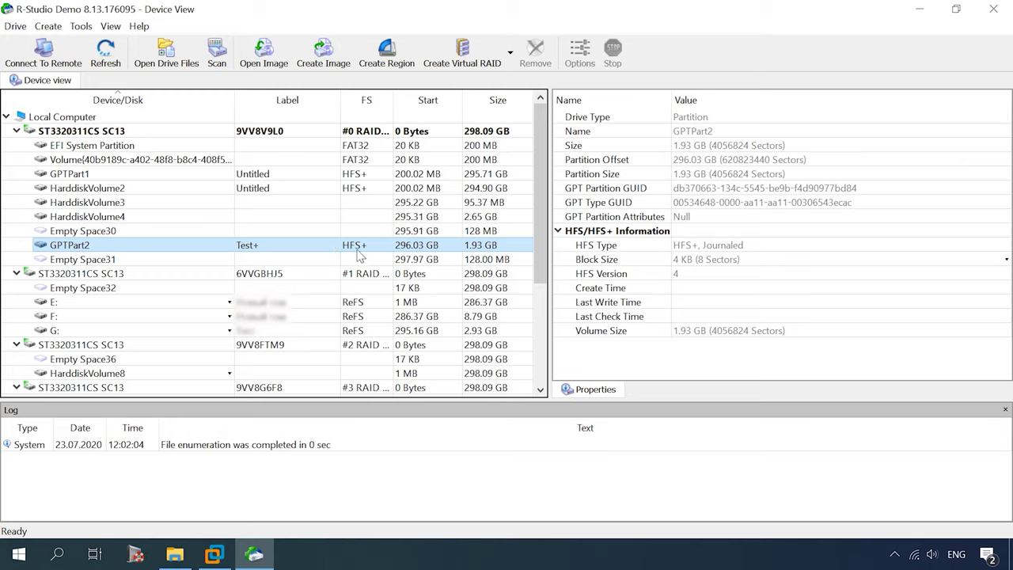
pyautogui.doubleClick(77, 246)
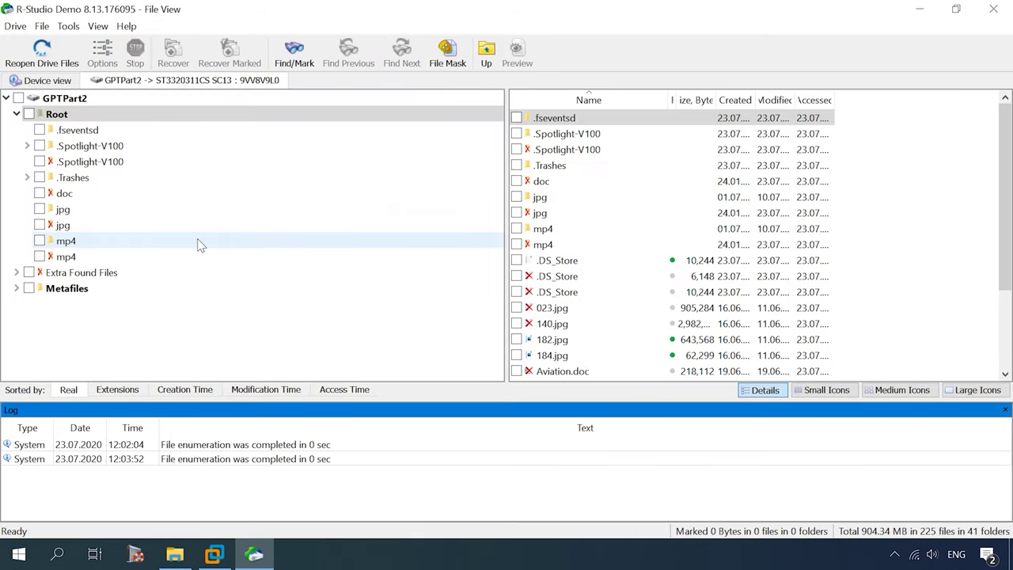
pyautogui.click(824, 393)
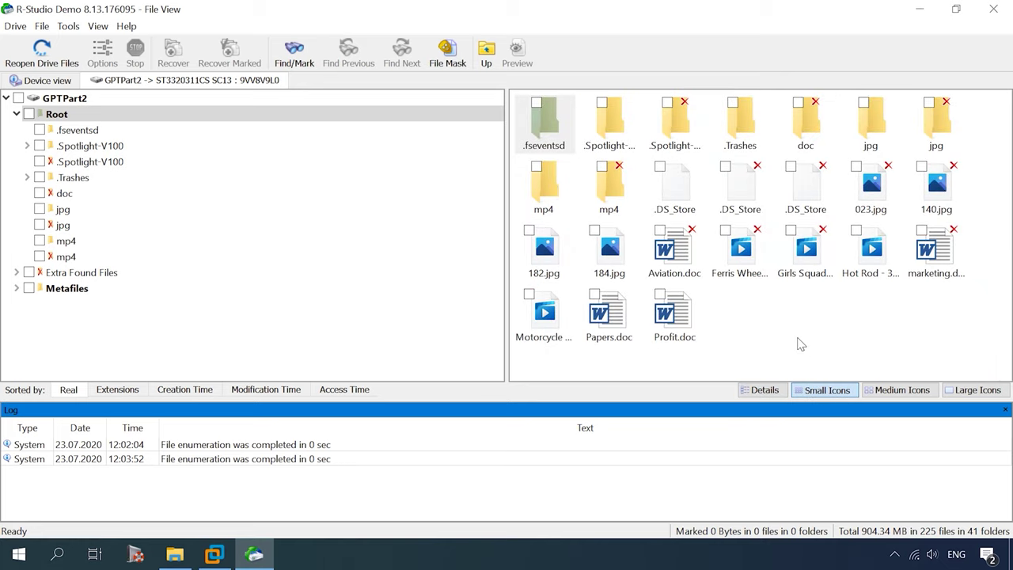
pyautogui.click(760, 317)
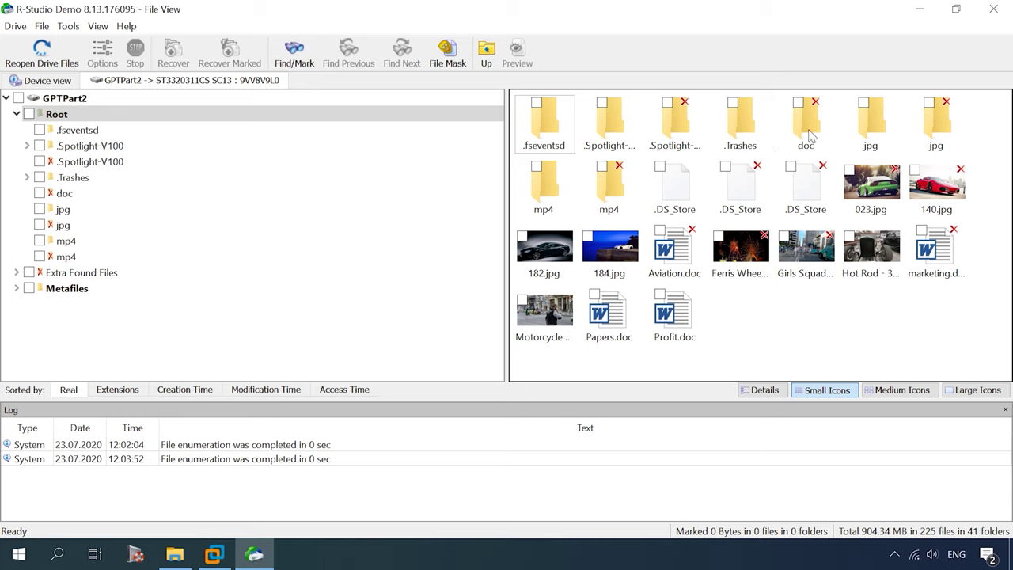
# Check the jpg and mp4 folders and the .DS_Store file among the items in Root
pyautogui.click(865, 139)
pyautogui.click(932, 148)
pyautogui.click(549, 195)
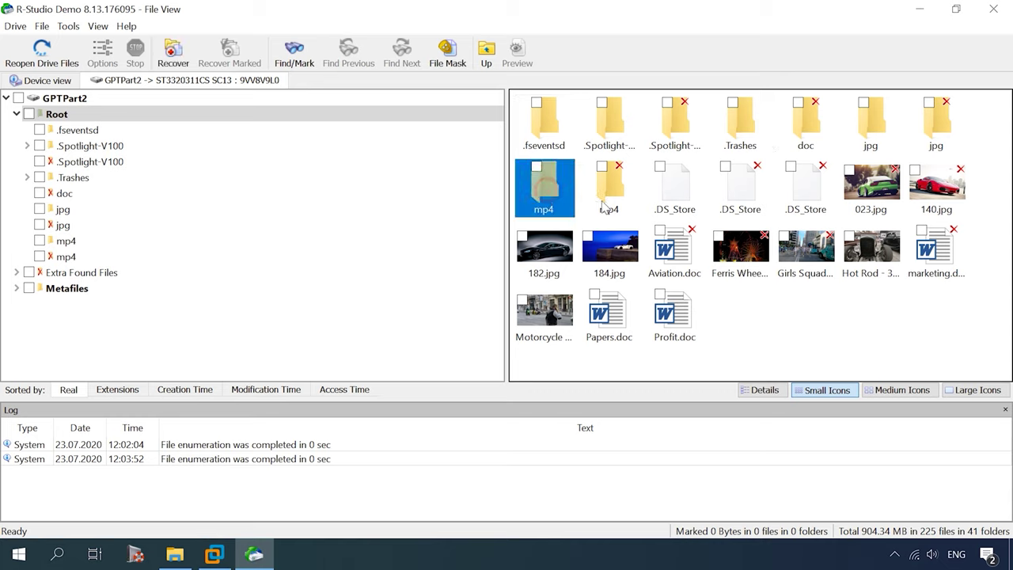
pyautogui.click(608, 206)
pyautogui.click(656, 198)
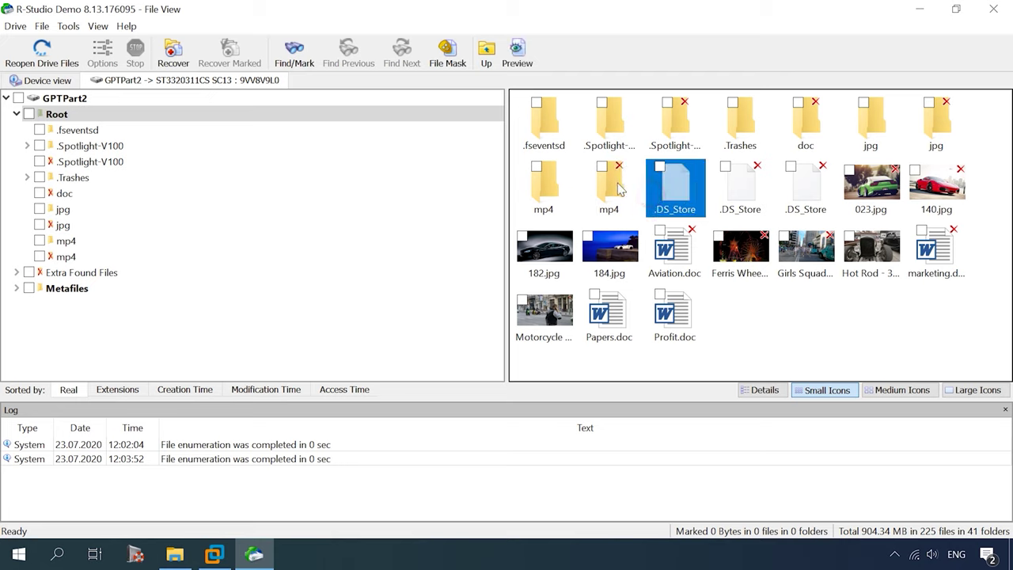
# Try to preview the deleted Aviation.doc, close the viewer, and check Papers.doc and Profit.doc in Root
pyautogui.click(744, 261)
pyautogui.doubleClick(671, 250)
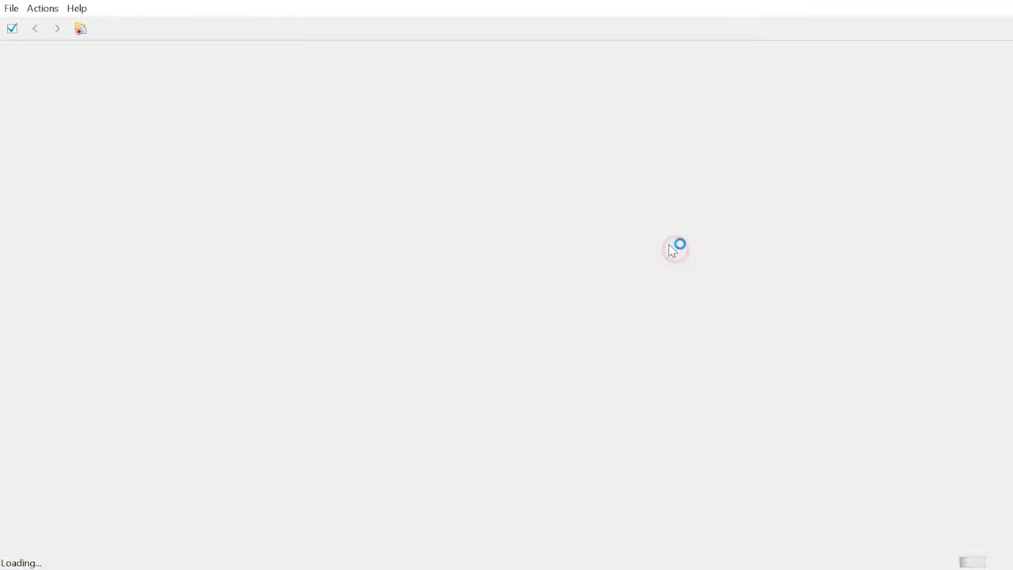
pyautogui.press('Escape')
pyautogui.click(609, 321)
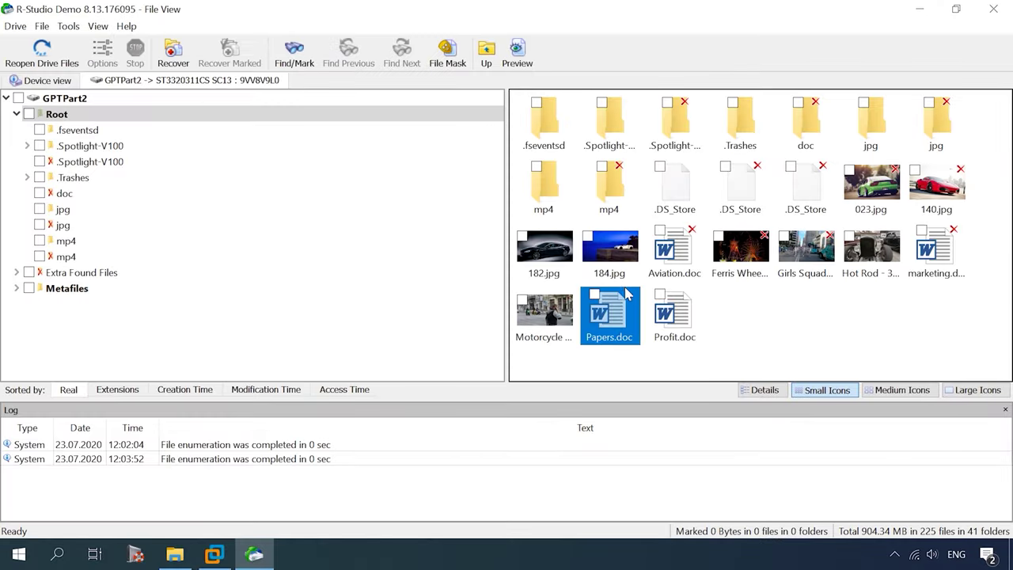
pyautogui.click(683, 317)
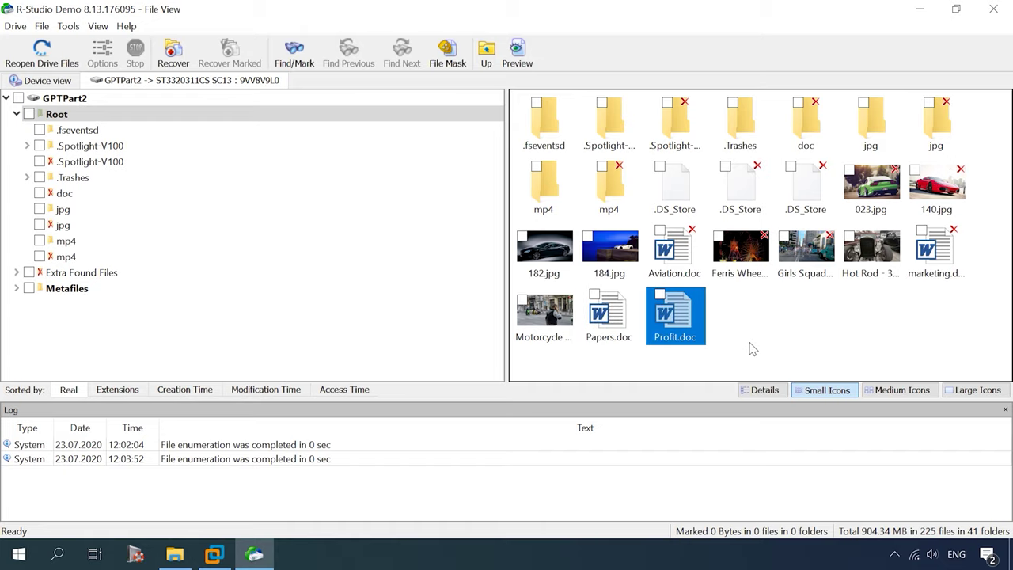
# Preview the document inside the deleted doc folder, close the viewer, and return to Root
pyautogui.doubleClick(808, 127)
pyautogui.doubleClick(610, 127)
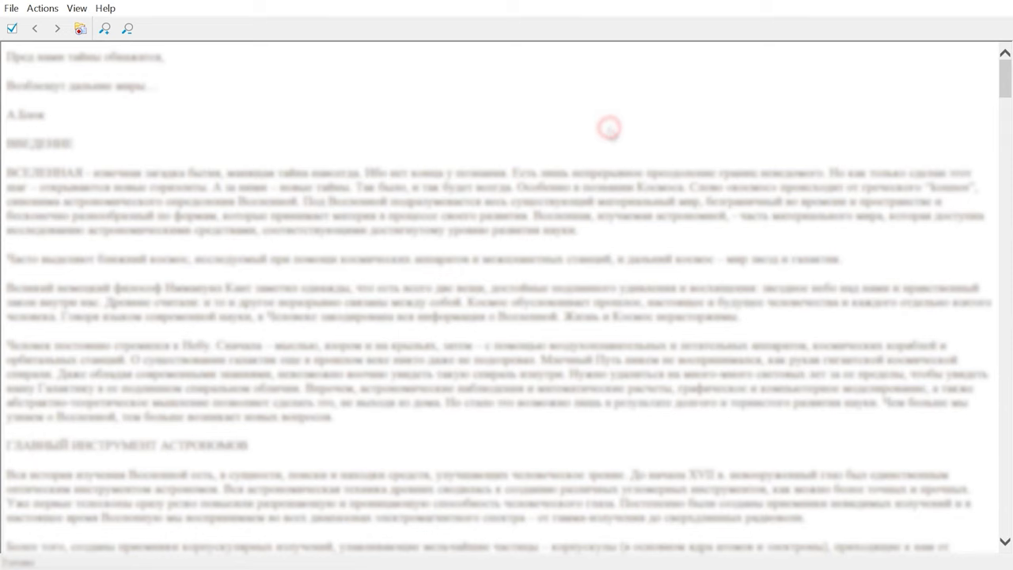
pyautogui.press('Escape')
pyautogui.click(135, 117)
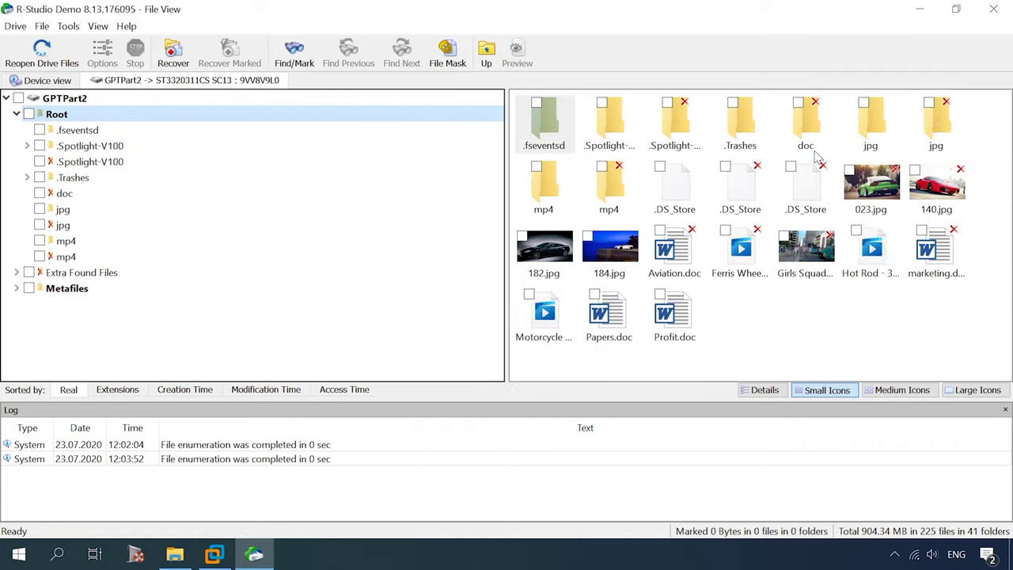
# Inspect the contents of the deleted jpg and mp4 folders, including Motocross - 10797.mp4, and return to Root
pyautogui.doubleClick(936, 126)
pyautogui.click(610, 126)
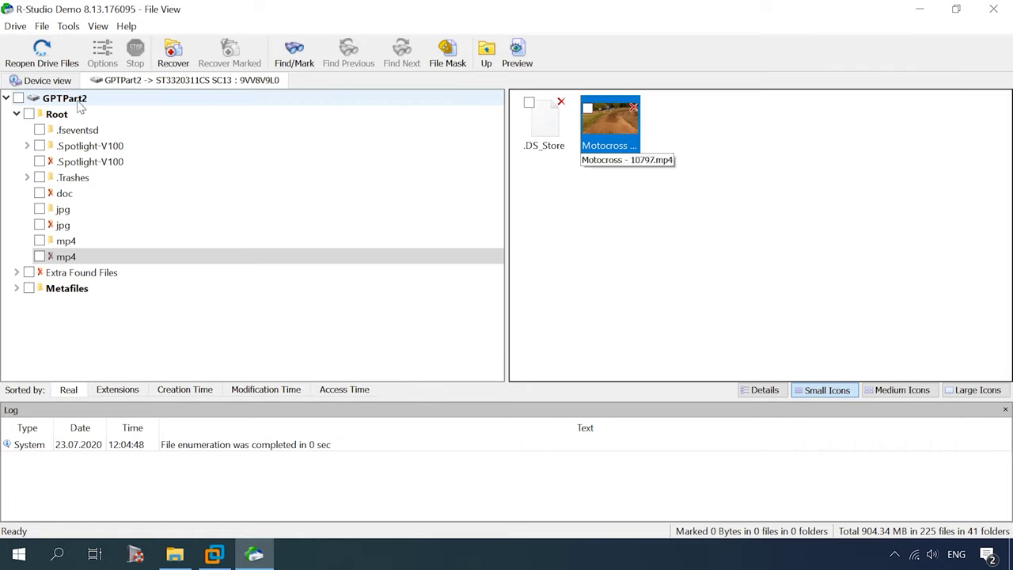
pyautogui.click(69, 114)
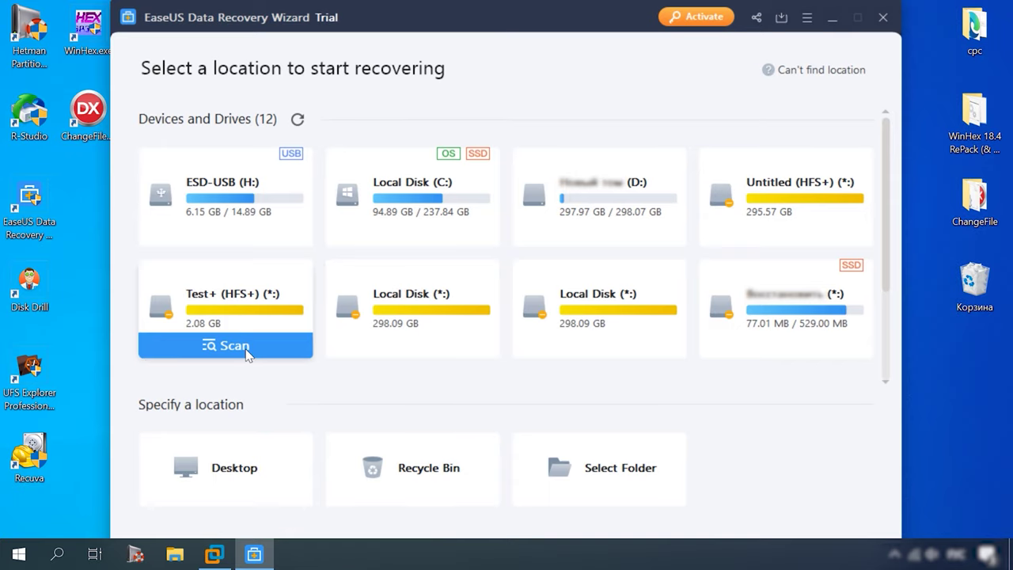
# In EaseUS Data Recovery Wizard, scan the Test+ (HFS+) volume, maximize the window, and open Lost Files in the results
pyautogui.click(234, 346)
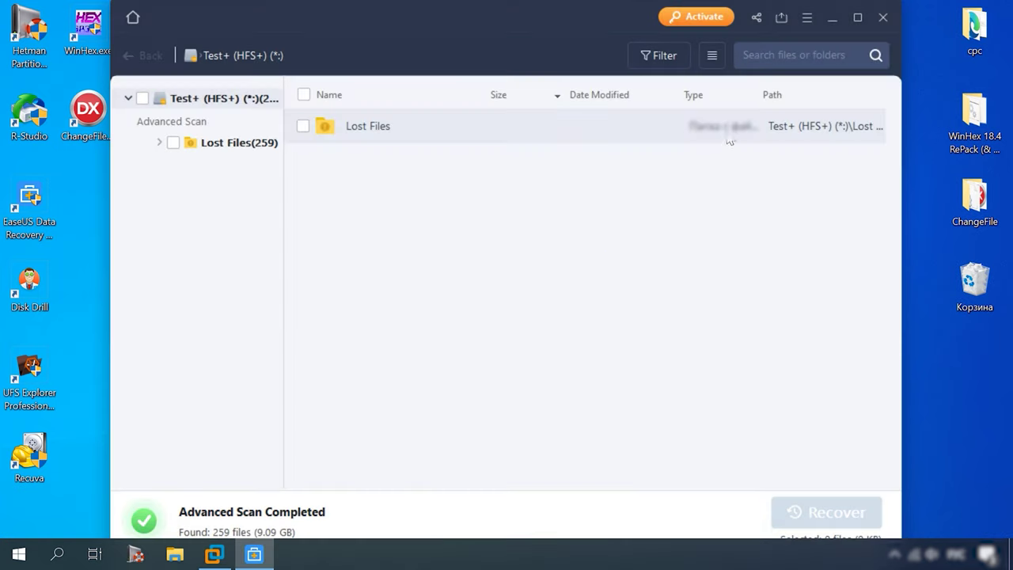
pyautogui.click(856, 19)
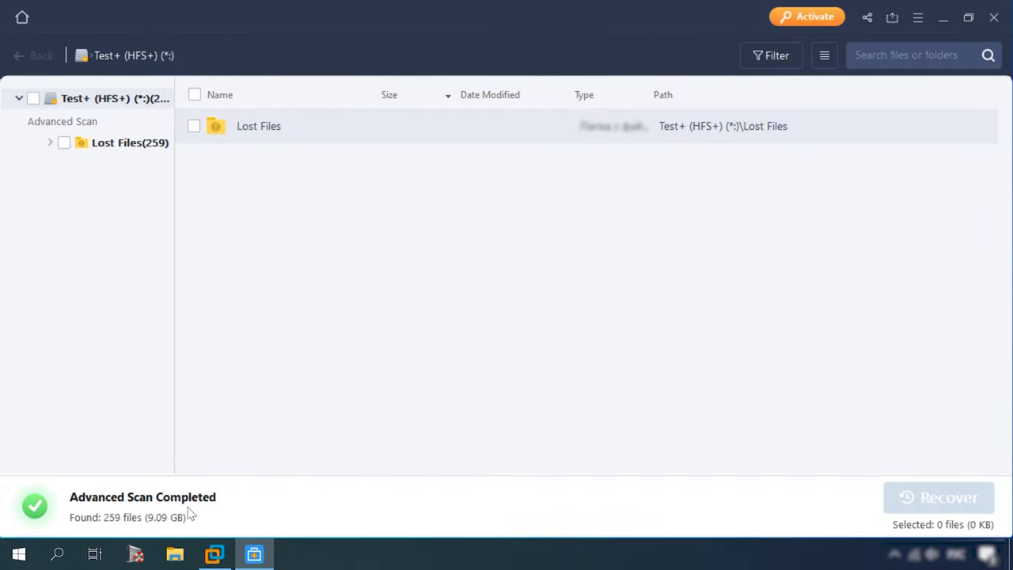
pyautogui.click(109, 147)
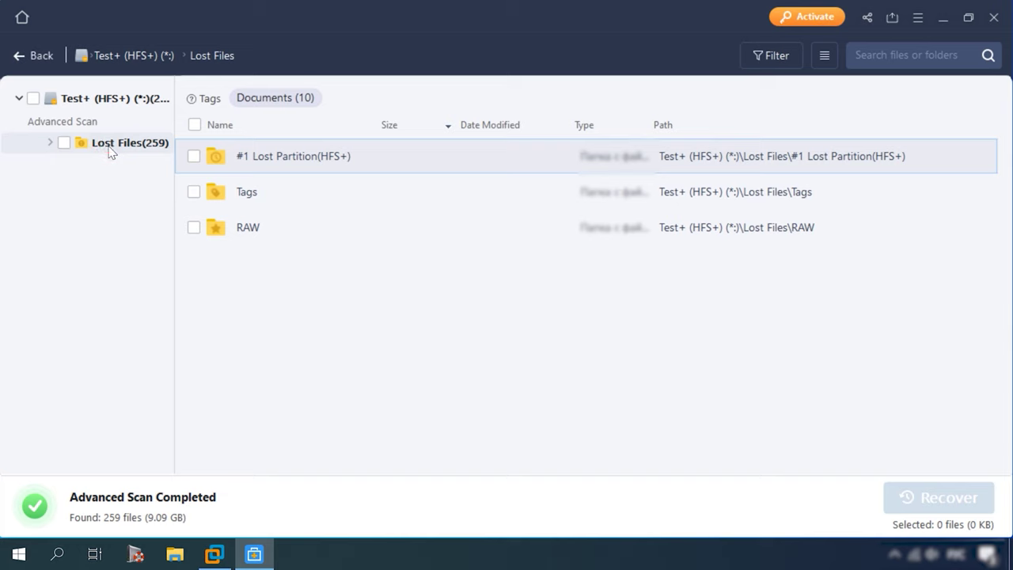
# Expand Lost Files, check the RAW folder, and show the contents of #1 Lost Partition(HFS+) as thumbnails
pyautogui.doubleClick(110, 142)
pyautogui.click(140, 166)
pyautogui.click(135, 209)
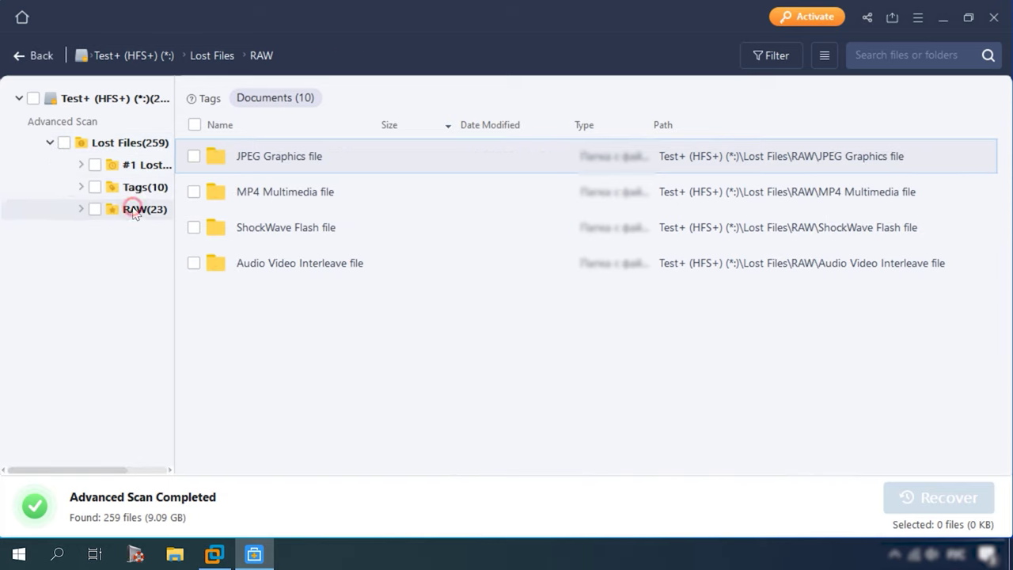
pyautogui.click(143, 166)
pyautogui.click(824, 56)
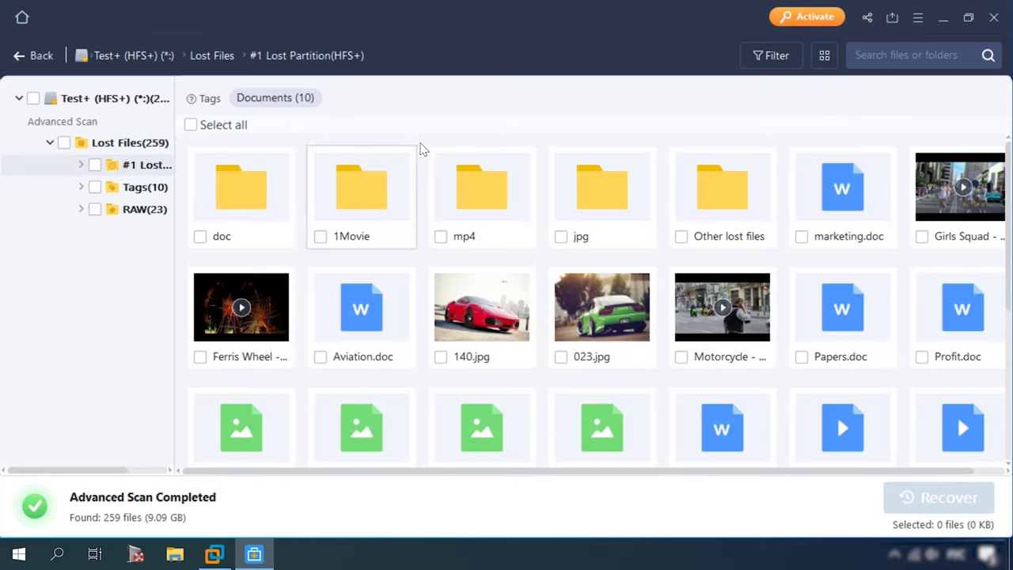
# Look inside the 1Movie, mp4 and jpg folders of #1 Lost Partition(HFS+), returning to the partition after each
pyautogui.doubleClick(379, 219)
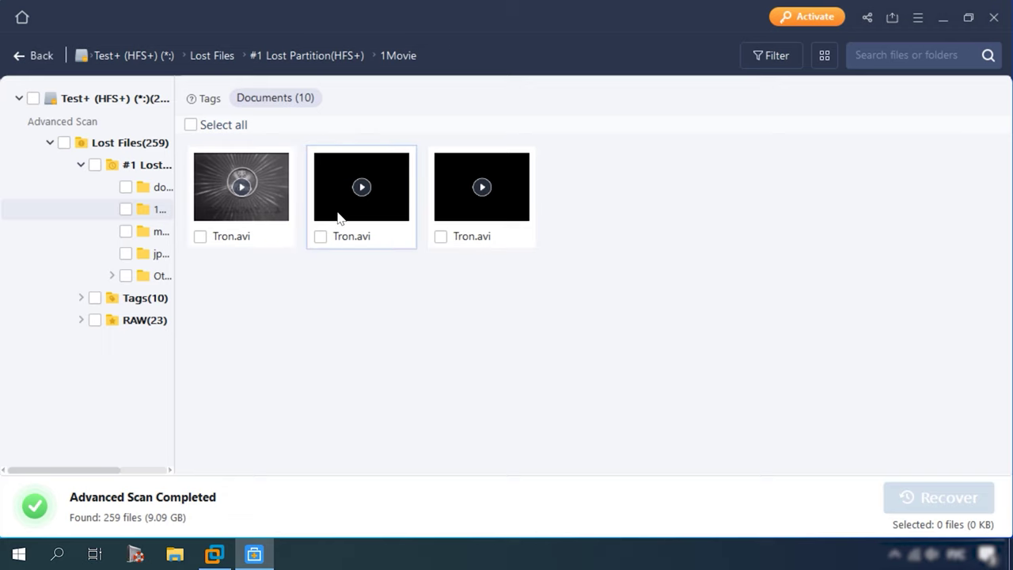
pyautogui.click(33, 55)
pyautogui.doubleClick(481, 190)
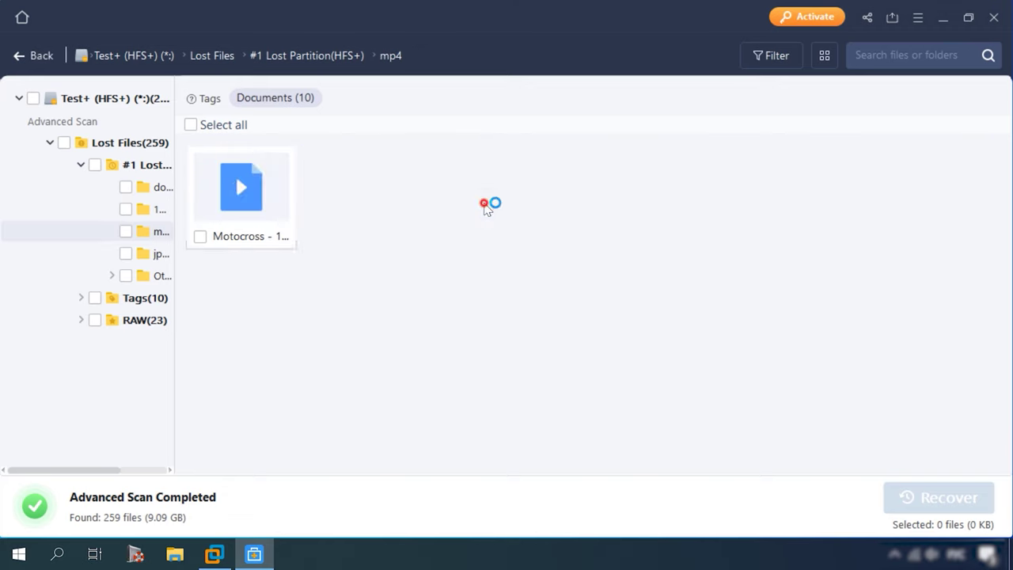
pyautogui.click(36, 56)
pyautogui.doubleClick(600, 190)
pyautogui.press('BackSpace')
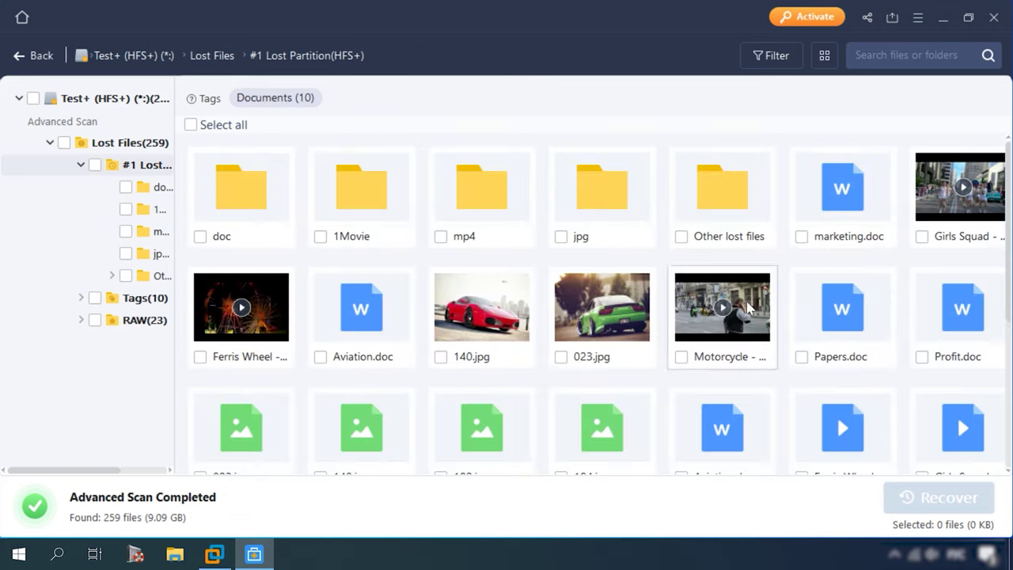
# Try to preview Aviation.doc and the 023.jpg copy without a thumbnail, browse the preview strip, and close the preview
pyautogui.doubleClick(340, 321)
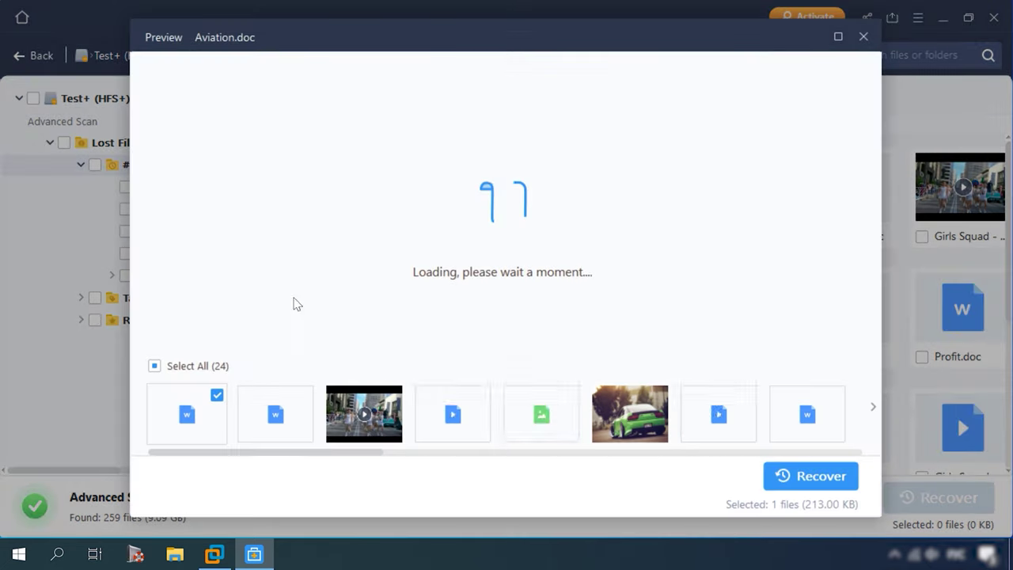
pyautogui.press('Escape')
pyautogui.scroll(-2, 604, 436)
pyautogui.scroll(2, 255, 280)
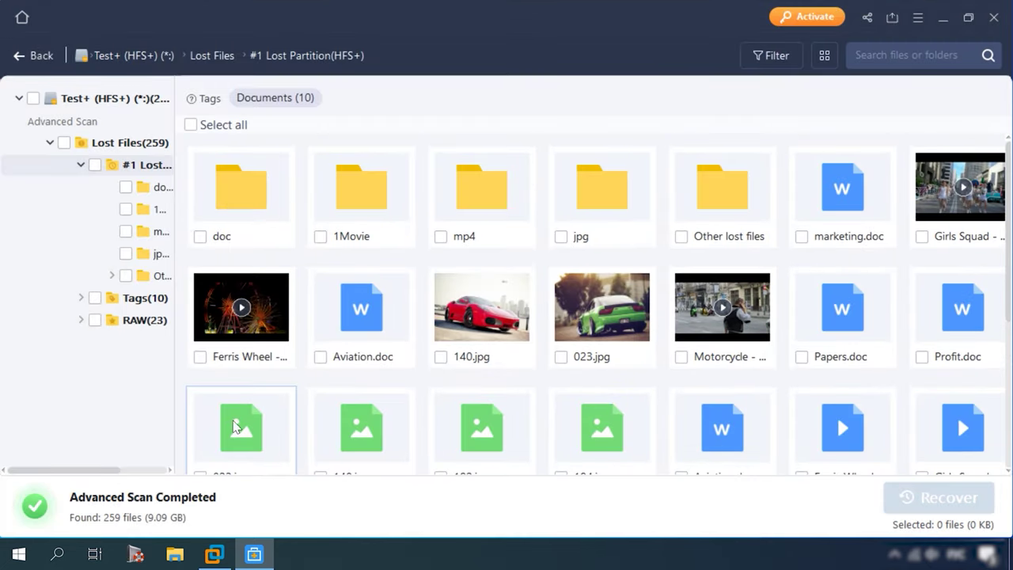
pyautogui.doubleClick(241, 428)
pyautogui.moveTo(352, 449); pyautogui.dragTo(639, 464)
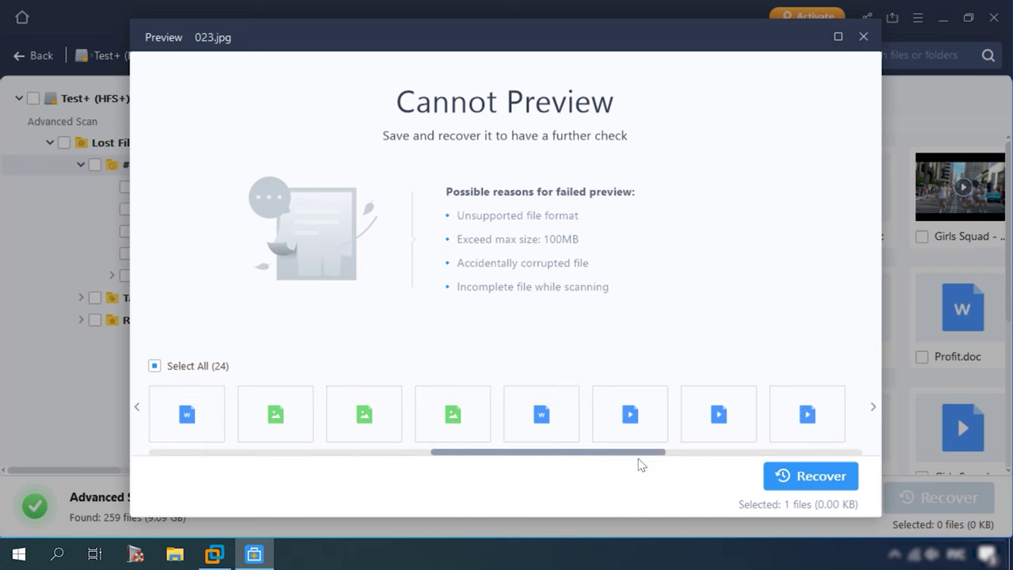
pyautogui.click(861, 38)
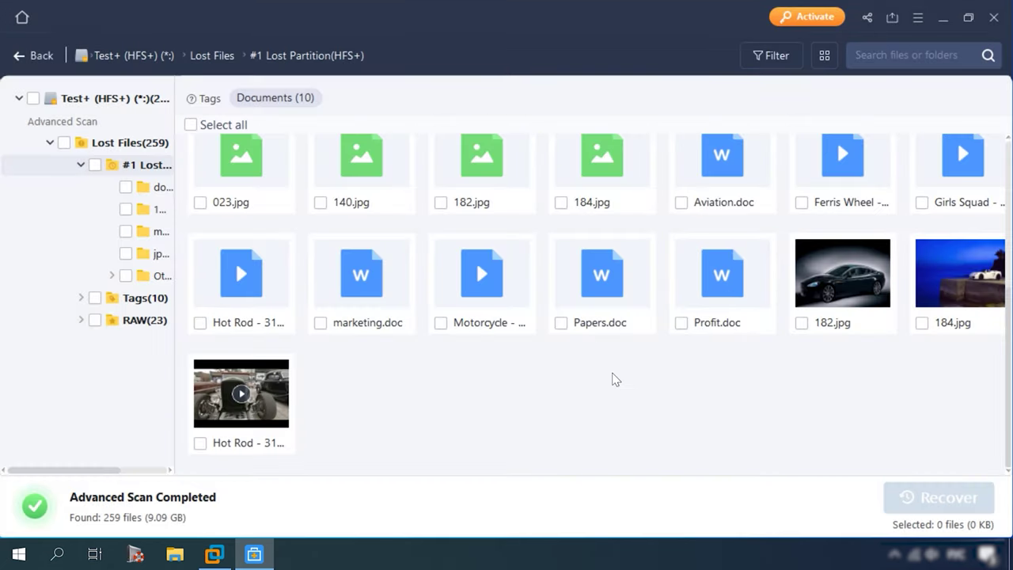
# Examine the thumbnails and duplicate file entries listed in #1 Lost Partition(HFS+)
pyautogui.scroll(2, 615, 381)
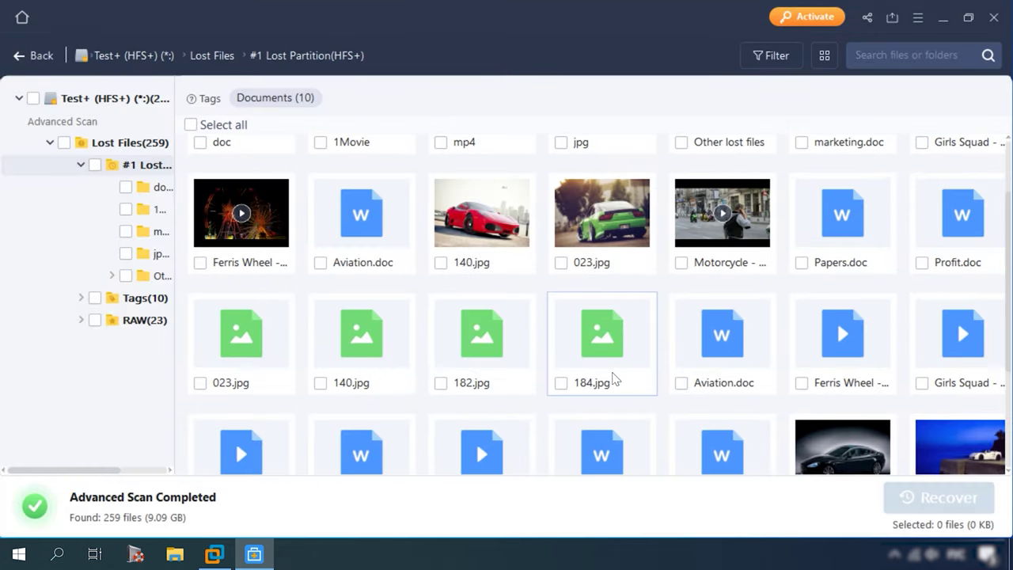
pyautogui.scroll(1, 614, 376)
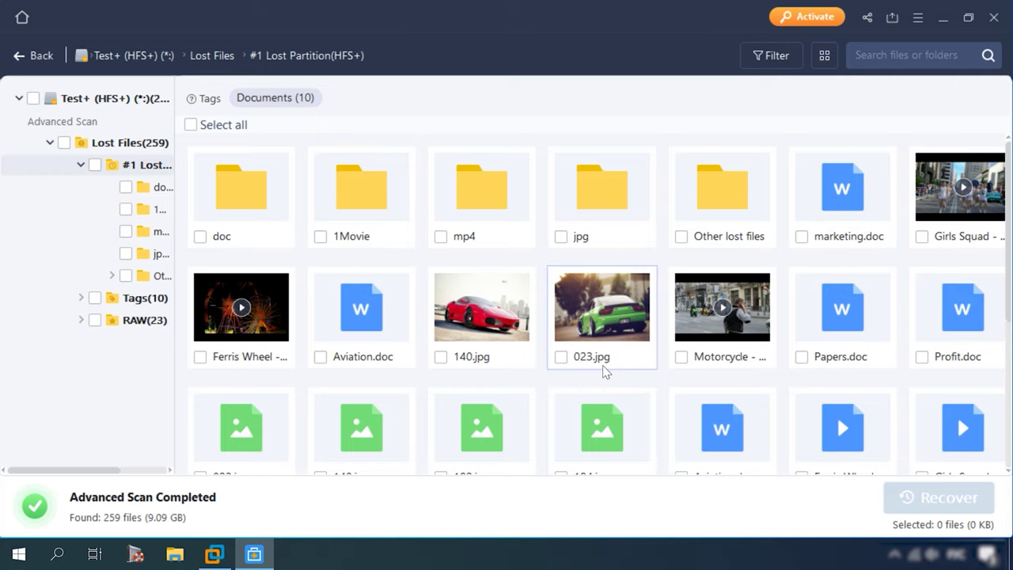
pyautogui.scroll(-2, 605, 372)
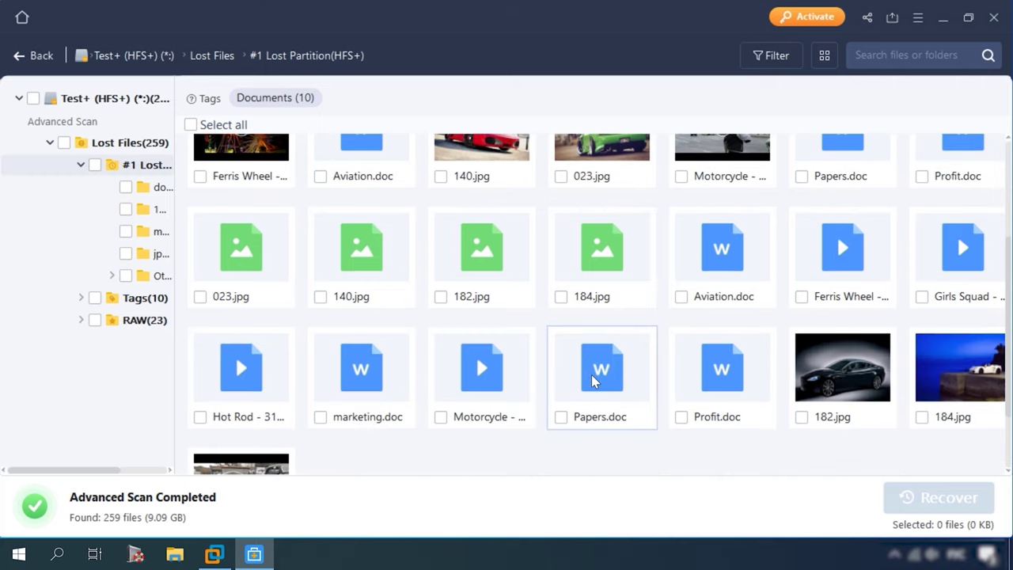
pyautogui.scroll(2, 595, 380)
pyautogui.scroll(-2, 551, 373)
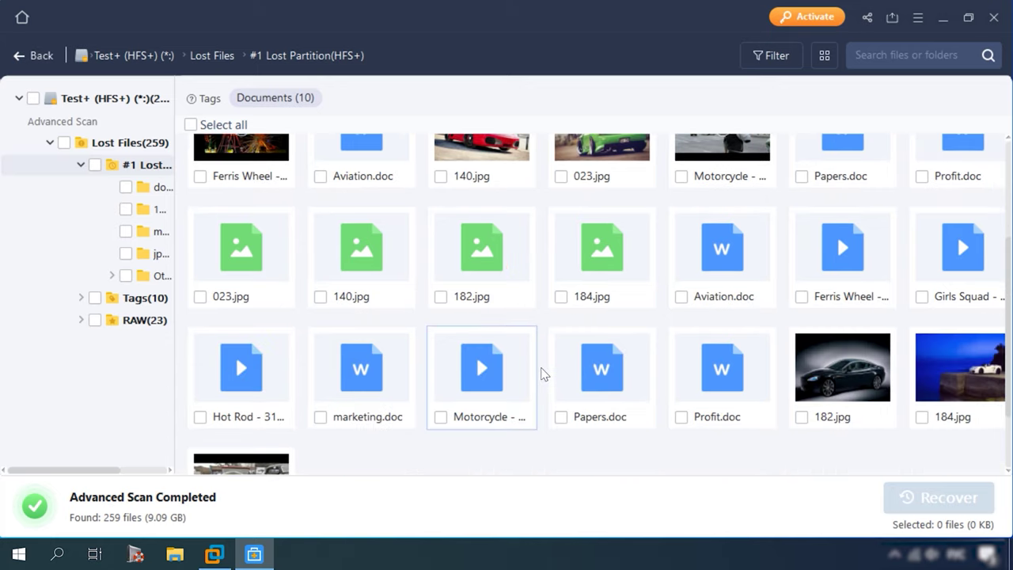
pyautogui.scroll(2, 544, 366)
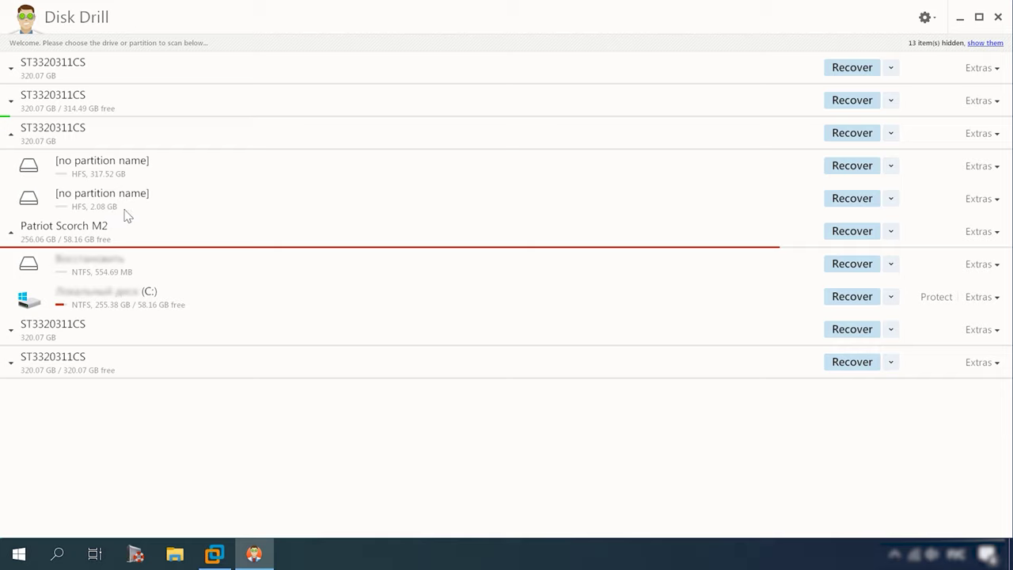
# Run a Quick Scan on the 2.08 GB HFS partition and dismiss the scan notification
pyautogui.click(891, 200)
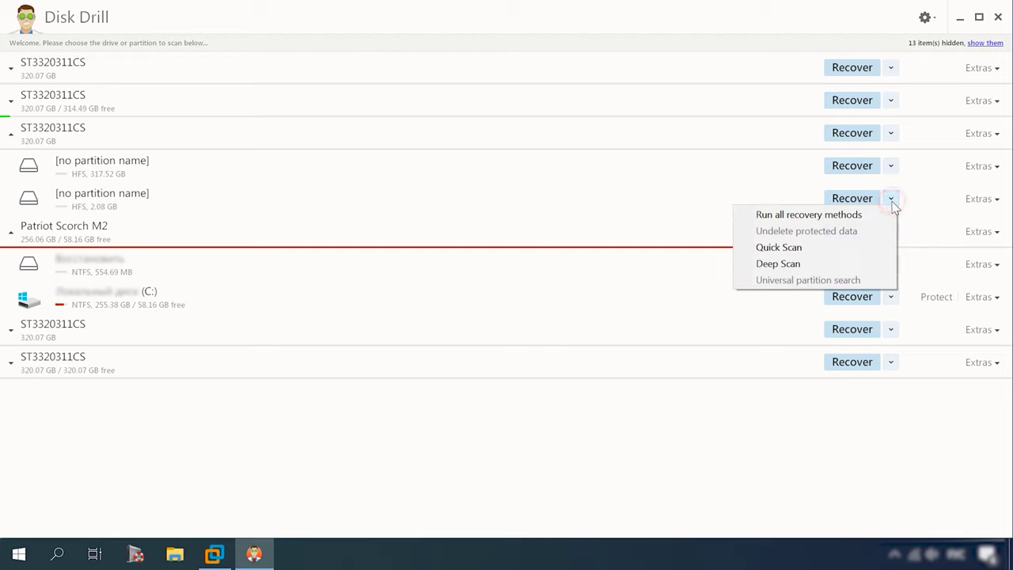
pyautogui.click(783, 248)
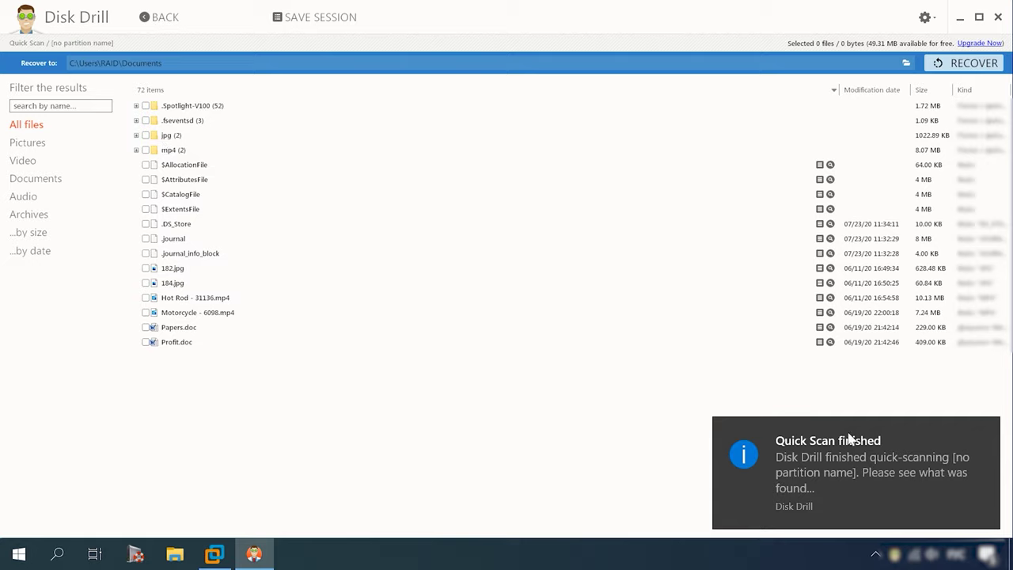
pyautogui.click(986, 433)
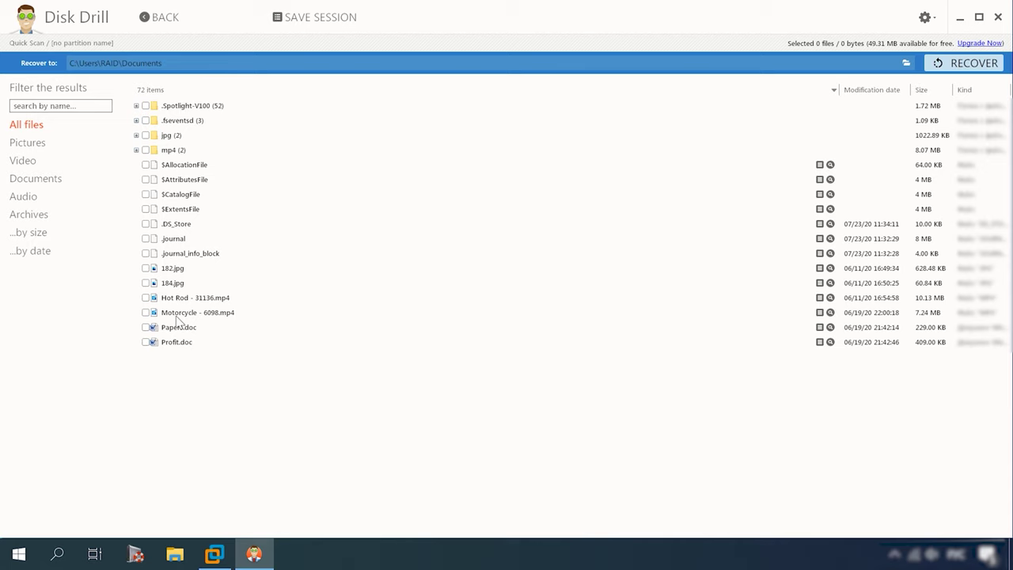
# Return to the drive list and run a Deep Scan on the same 2.08 GB HFS partition
pyautogui.click(147, 17)
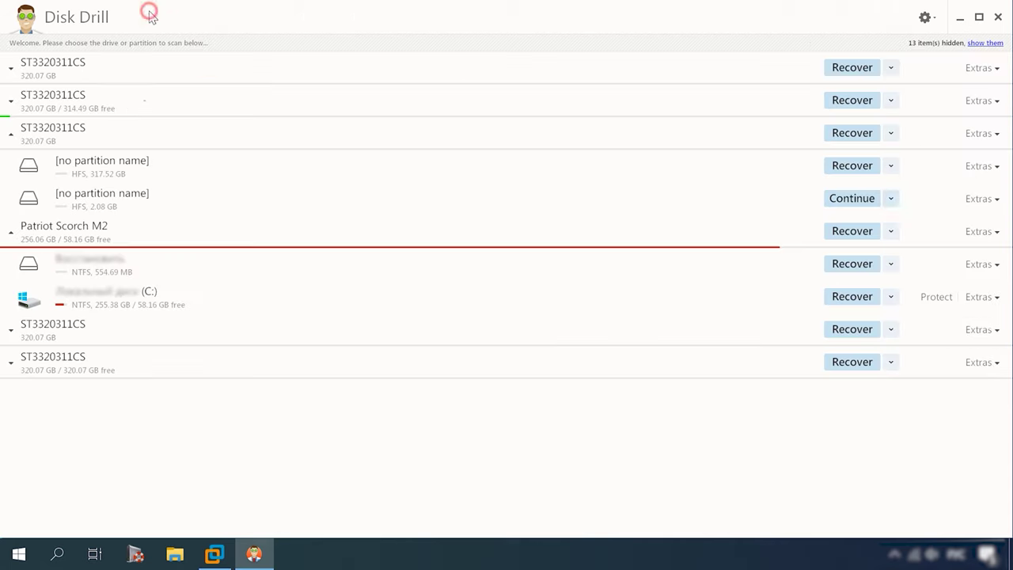
pyautogui.click(887, 198)
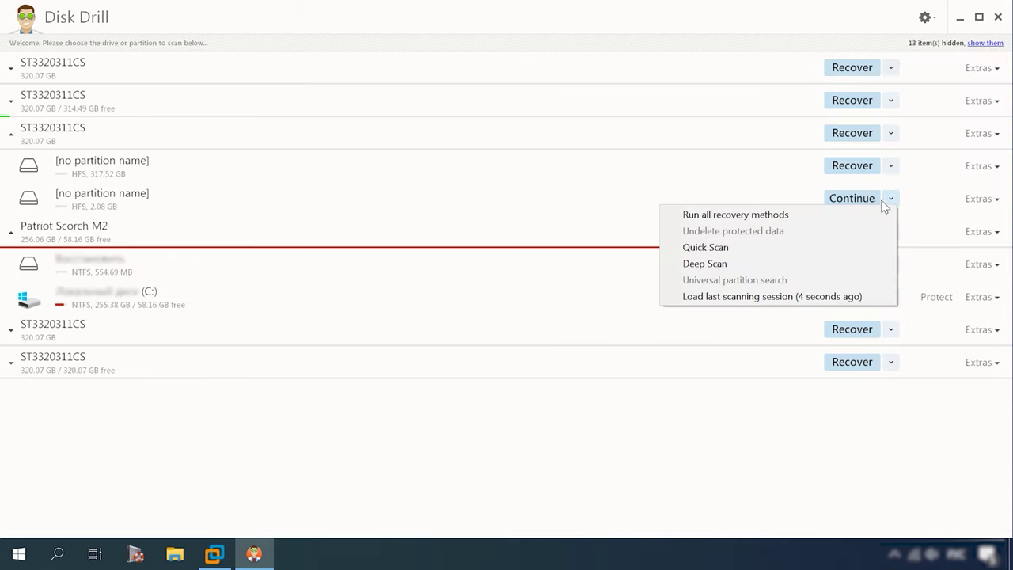
pyautogui.click(705, 265)
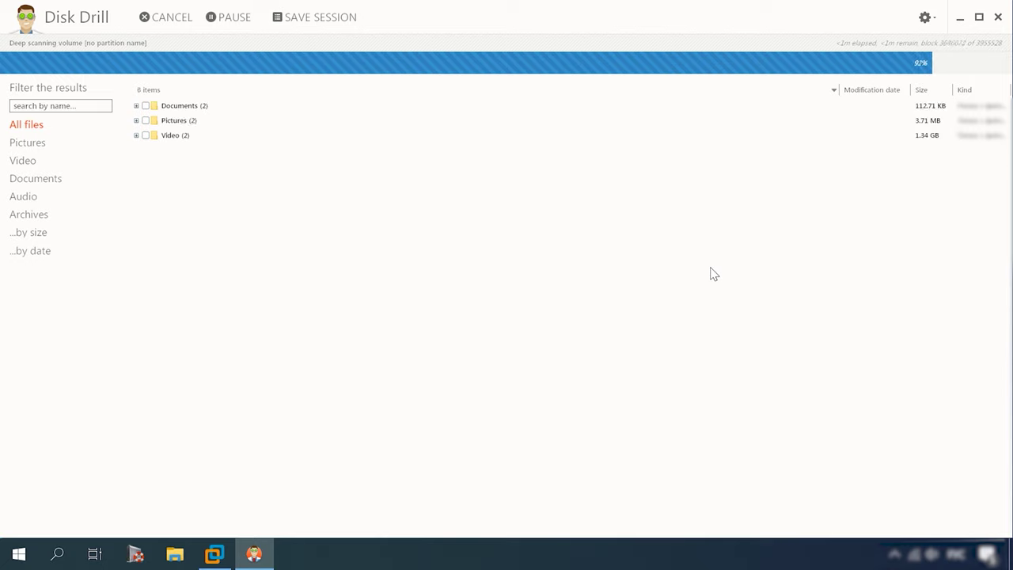
# Check the Documents folder in the Deep Scan results and expand the jpg folder under Pictures
pyautogui.click(135, 106)
pyautogui.click(135, 106)
pyautogui.click(136, 120)
pyautogui.click(146, 135)
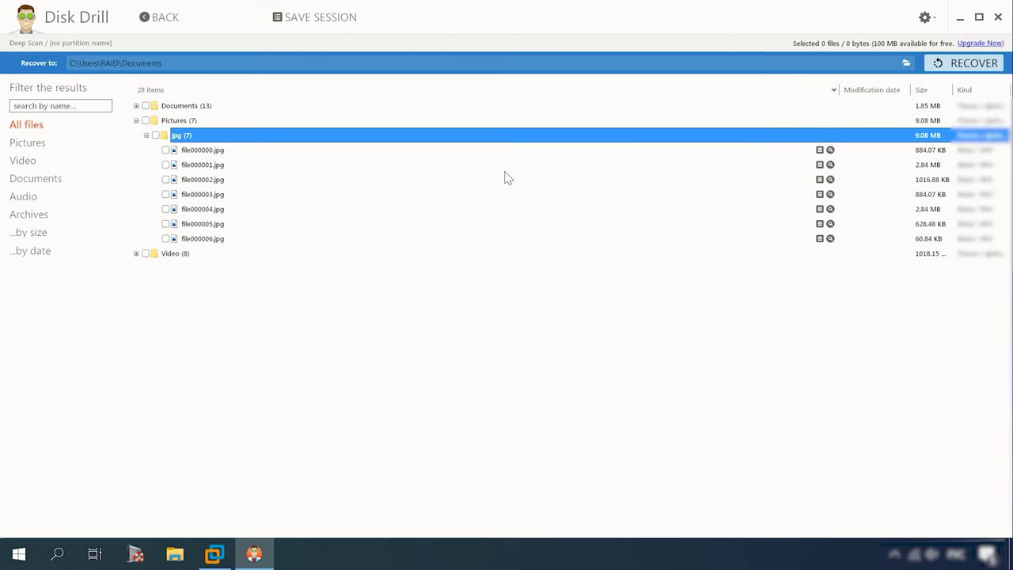
# Preview the recovered pictures file000000.jpg through file000006.jpg one after another
pyautogui.click(199, 151)
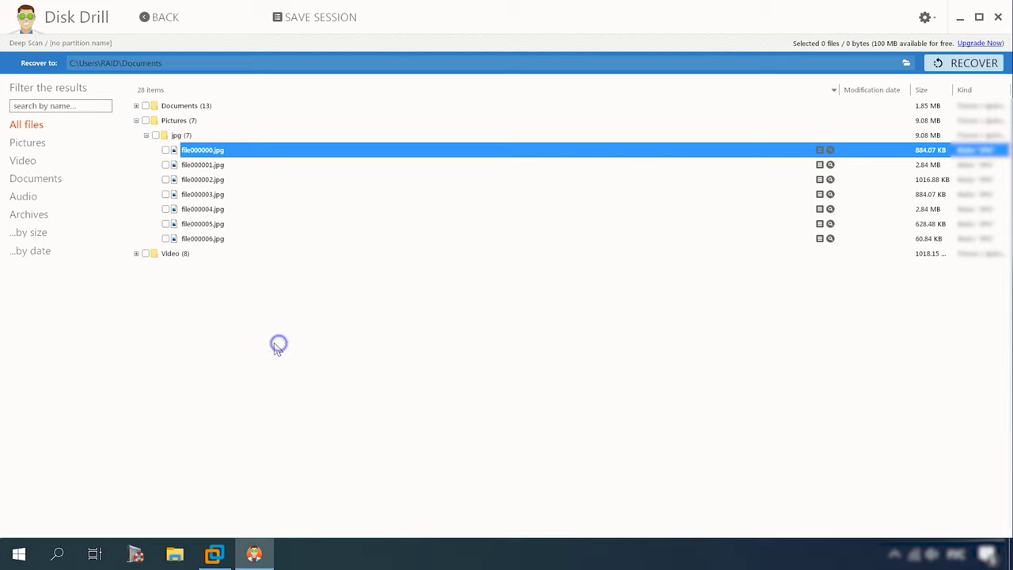
pyautogui.rightClick(273, 346)
pyautogui.click(207, 166)
pyautogui.click(220, 181)
pyautogui.click(226, 197)
pyautogui.click(219, 211)
pyautogui.click(219, 225)
pyautogui.click(219, 240)
pyautogui.click(218, 221)
pyautogui.click(198, 150)
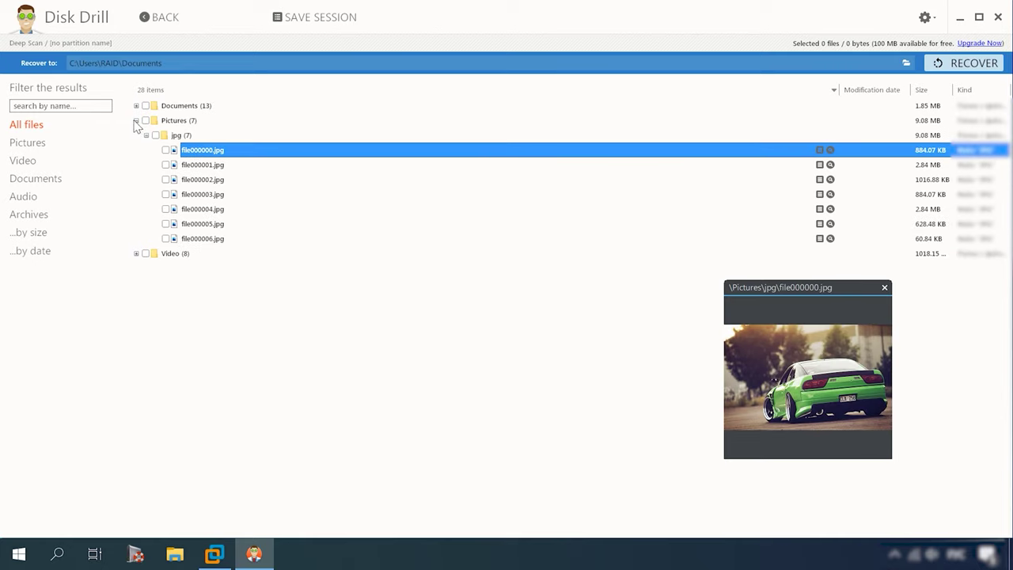
# Expand the avi and mp4 folders under Video and try to preview file000000.avi and the mp4 files
pyautogui.click(136, 254)
pyautogui.click(195, 270)
pyautogui.click(145, 269)
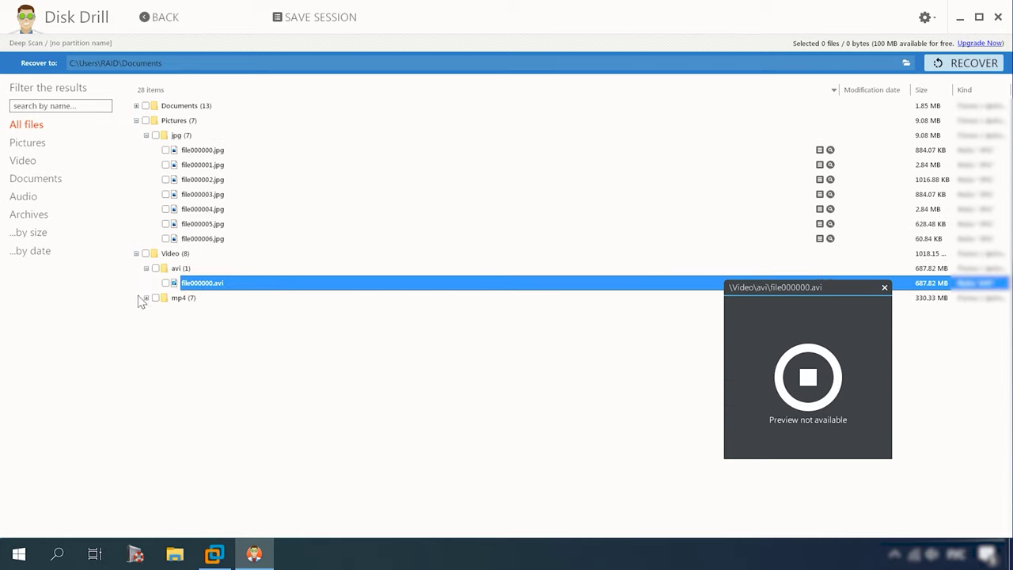
pyautogui.click(146, 297)
pyautogui.click(202, 327)
pyautogui.click(201, 342)
pyautogui.click(198, 357)
pyautogui.click(202, 372)
pyautogui.click(202, 386)
pyautogui.click(202, 401)
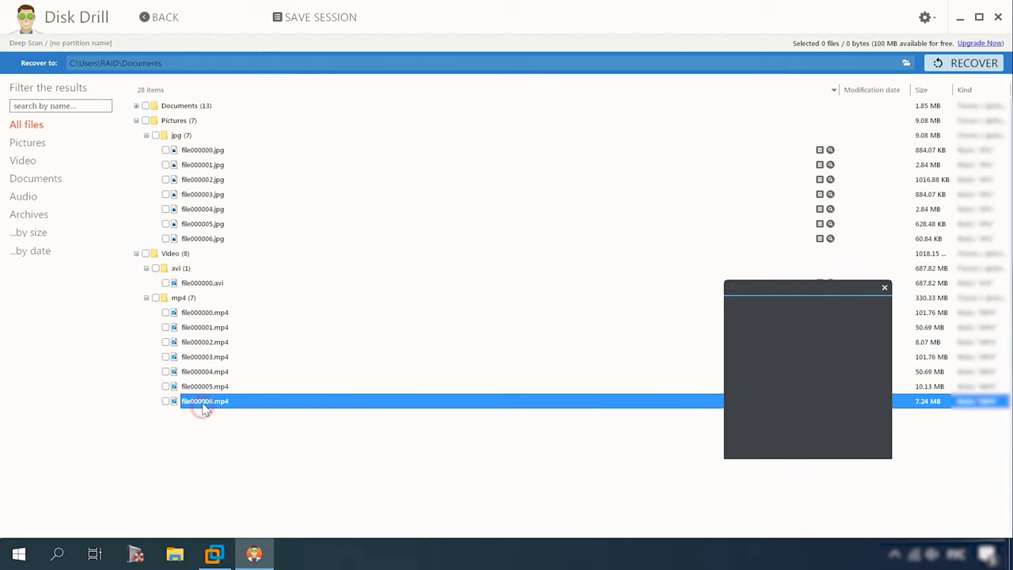
# Expand the doc folder under Documents and try to preview file000000.doc and file000002.doc
pyautogui.click(179, 105)
pyautogui.click(136, 105)
pyautogui.click(147, 135)
pyautogui.click(200, 150)
pyautogui.click(204, 180)
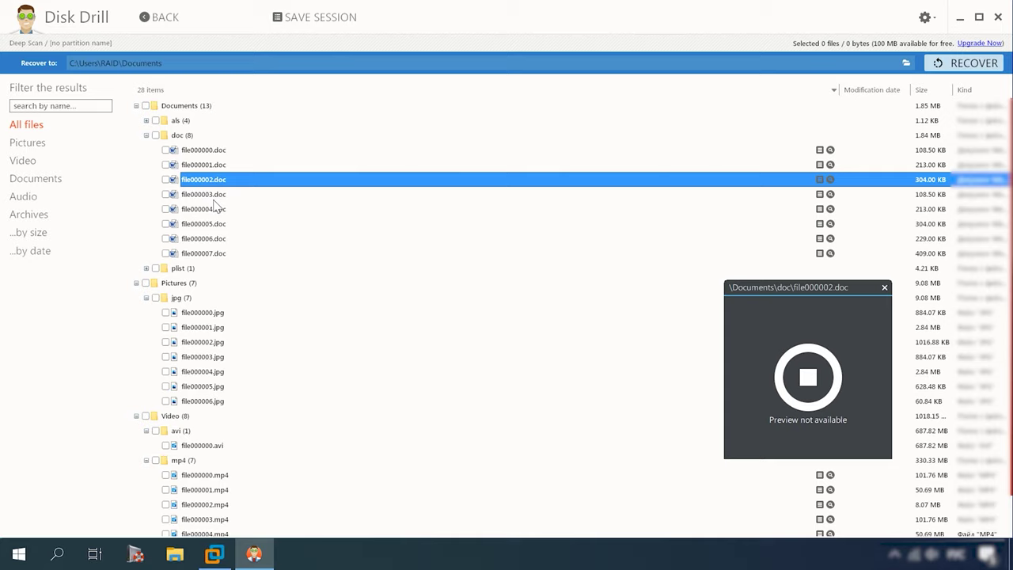
pyautogui.press('Escape')
pyautogui.rightClick(225, 180)
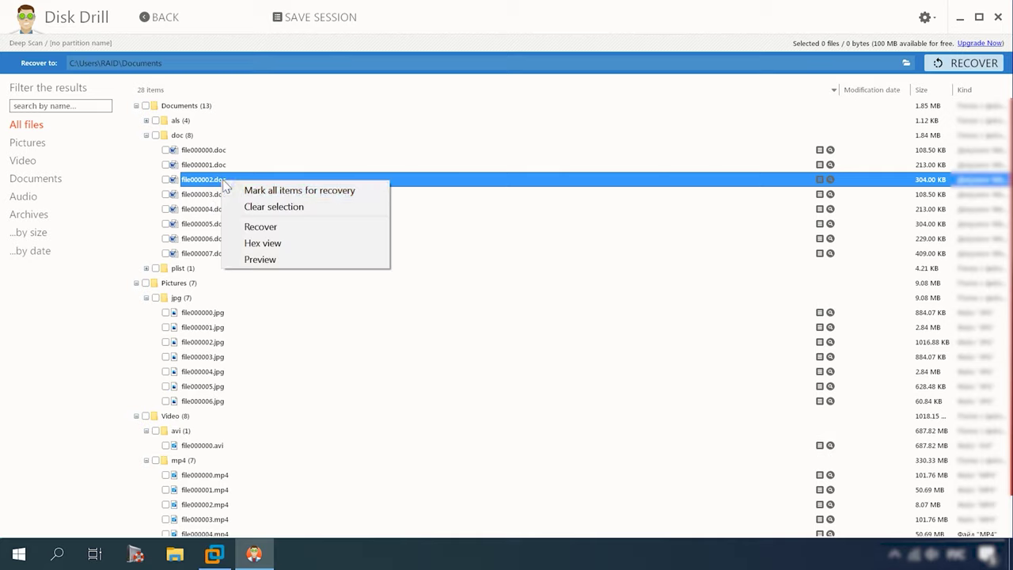
pyautogui.click(289, 262)
pyautogui.click(317, 238)
pyautogui.click(256, 269)
# Check the previews of file000002.jpg, file000000.avi and file000001.mp4 again, and close the preview window
pyautogui.click(199, 342)
pyautogui.scroll(-1, 202, 400)
pyautogui.click(202, 401)
pyautogui.click(205, 445)
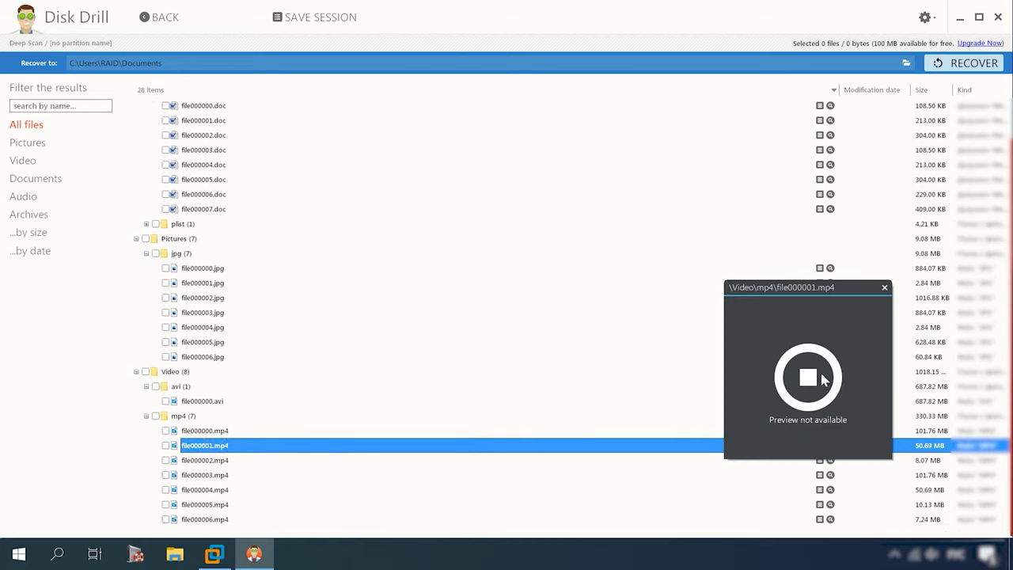
pyautogui.click(210, 401)
pyautogui.click(885, 288)
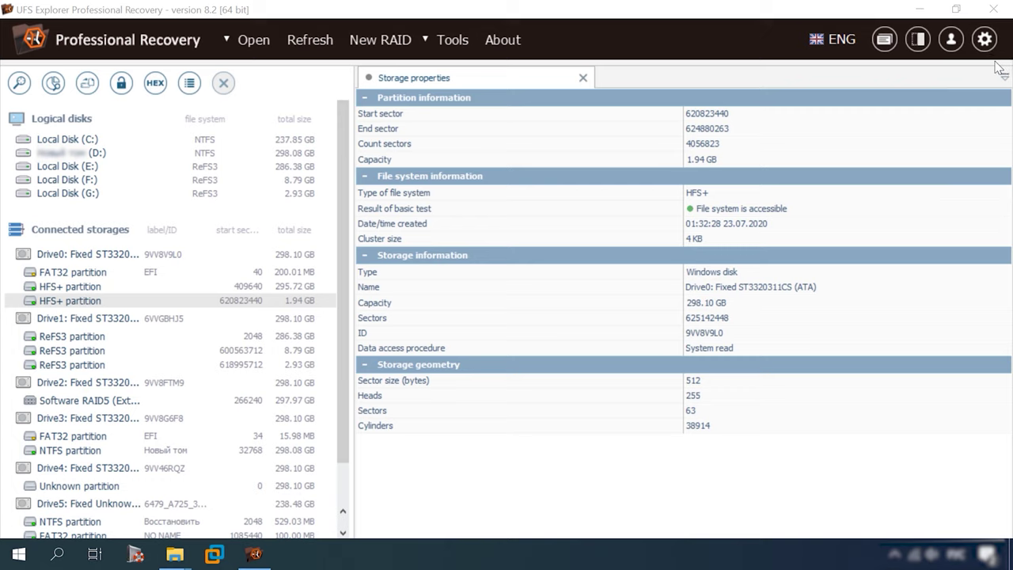
# Switch to UFS Explorer, explore the 1.94 GB HFS+ partition on Drive0, and open its scan for lost data
pyautogui.doubleClick(95, 304)
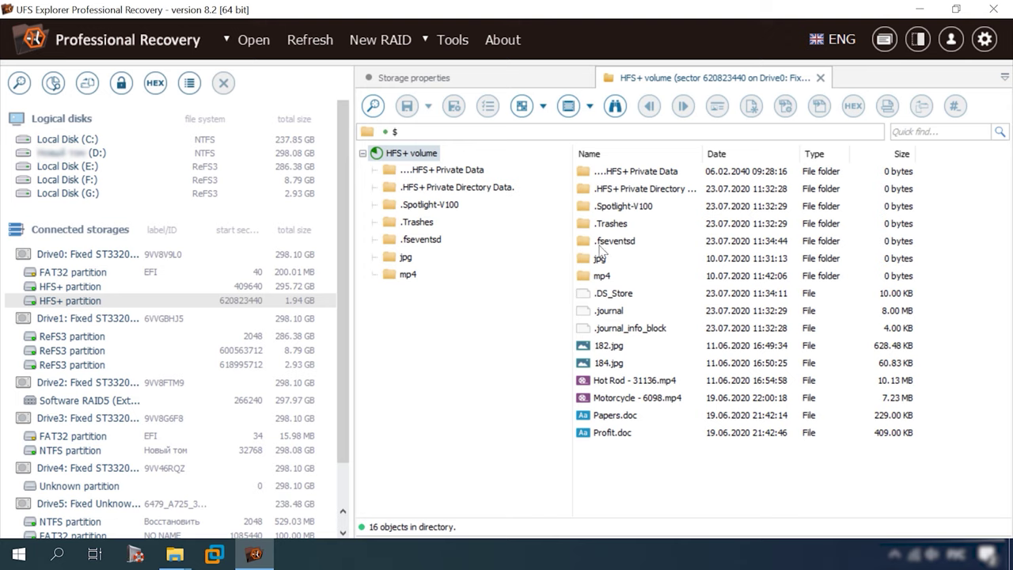
pyautogui.rightClick(88, 302)
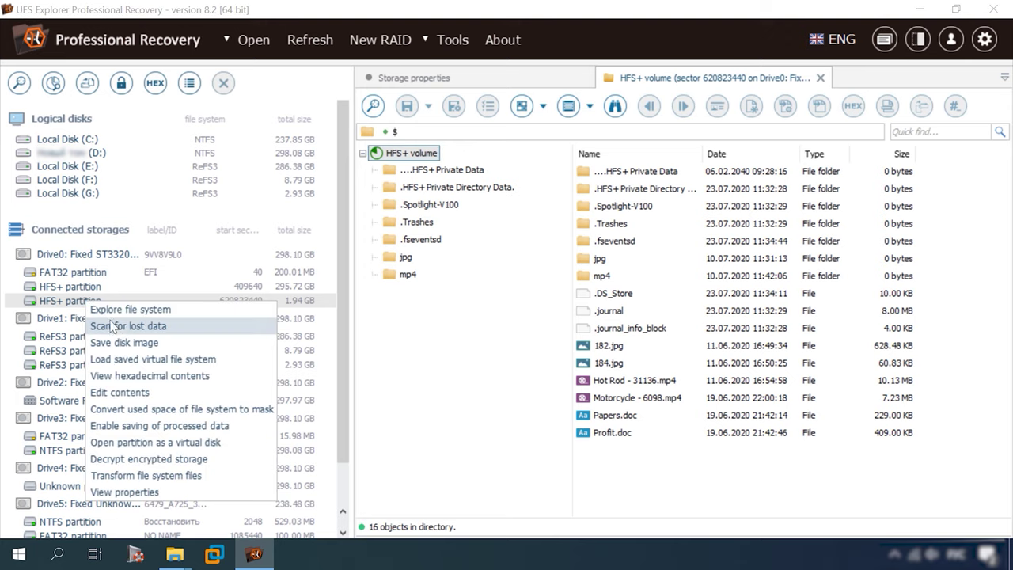
pyautogui.click(123, 326)
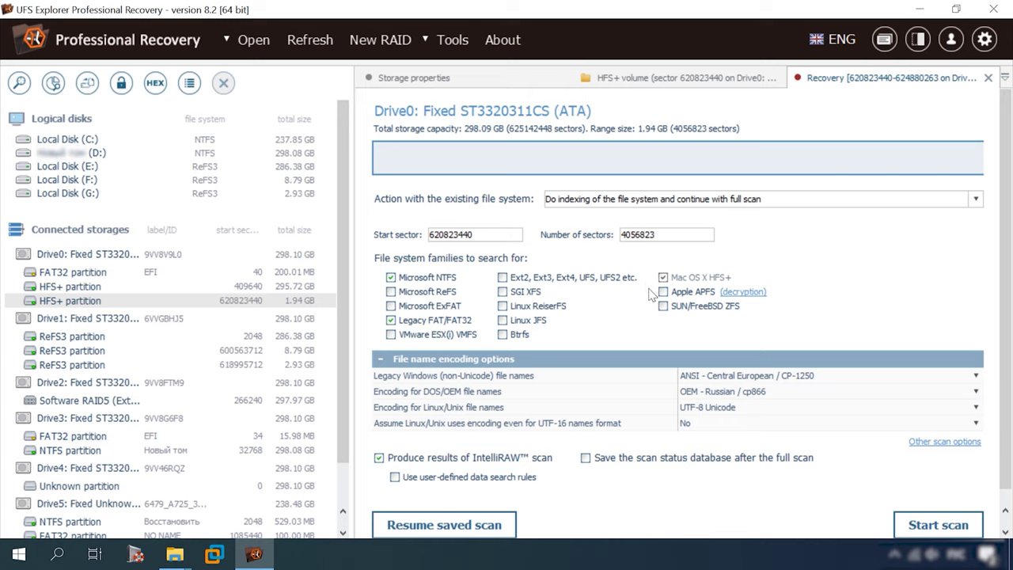
# Exclude Microsoft NTFS, Legacy FAT/FAT32 and IntelliRAW results from the scan, run it, and open the found HFS+ file system
pyautogui.click(390, 278)
pyautogui.click(391, 320)
pyautogui.click(379, 457)
pyautogui.click(935, 516)
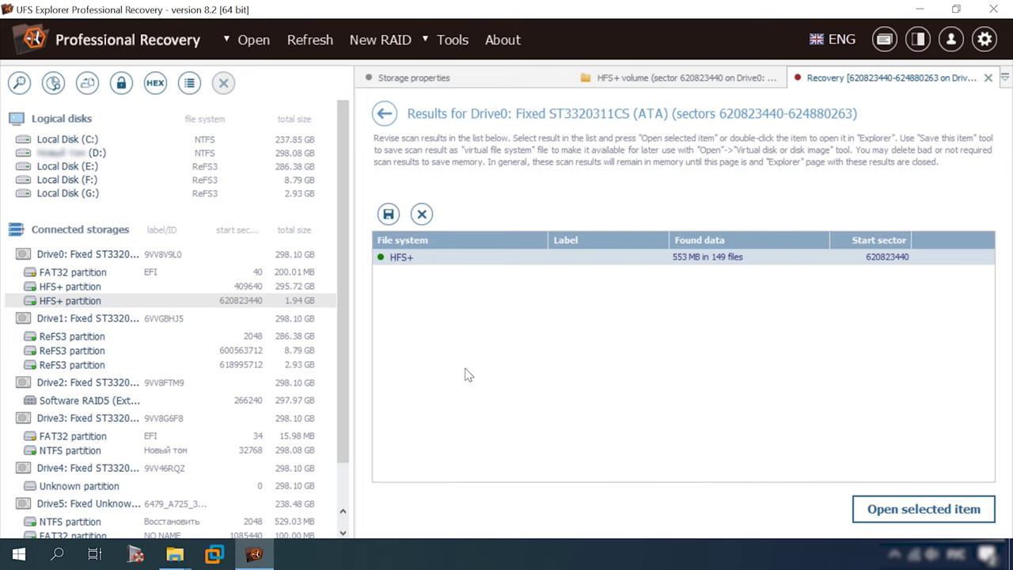
pyautogui.click(901, 515)
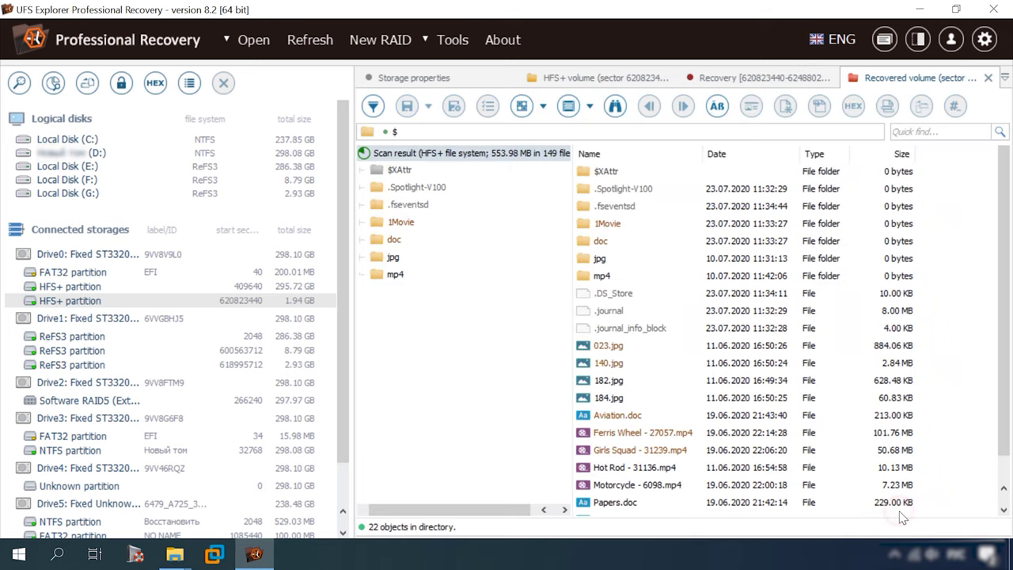
# Preview 023.jpg, 140.jpg, 182.jpg and Ferris Wheel - 27057.mp4 in the root of the recovered volume
pyautogui.click(598, 349)
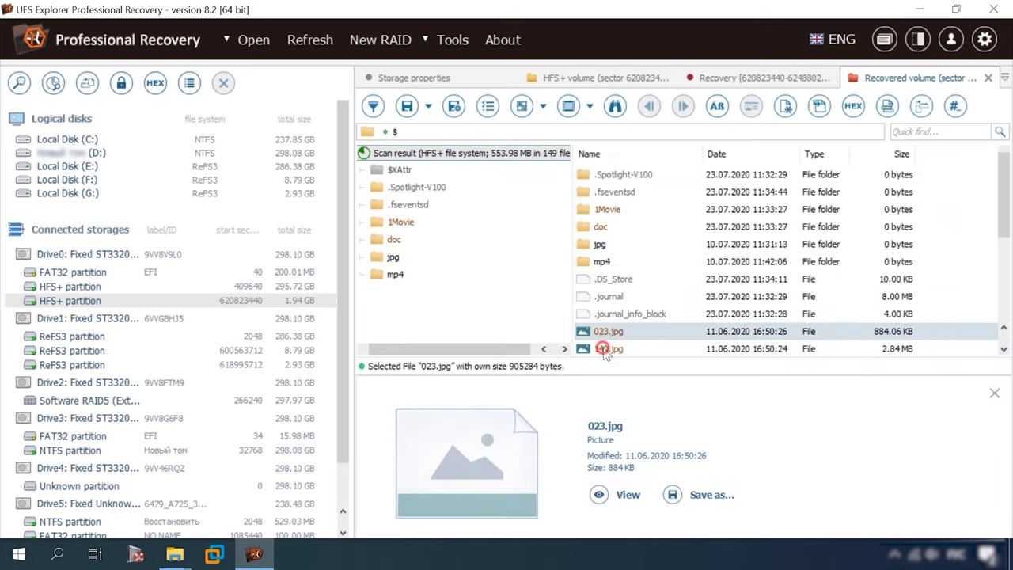
pyautogui.click(610, 350)
pyautogui.scroll(-2, 630, 321)
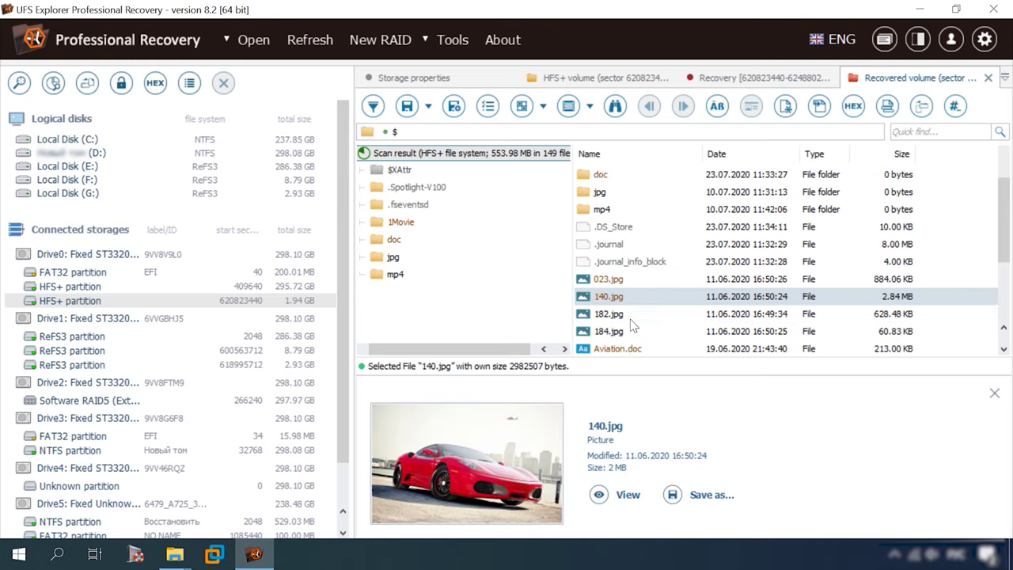
pyautogui.click(621, 315)
pyautogui.click(633, 333)
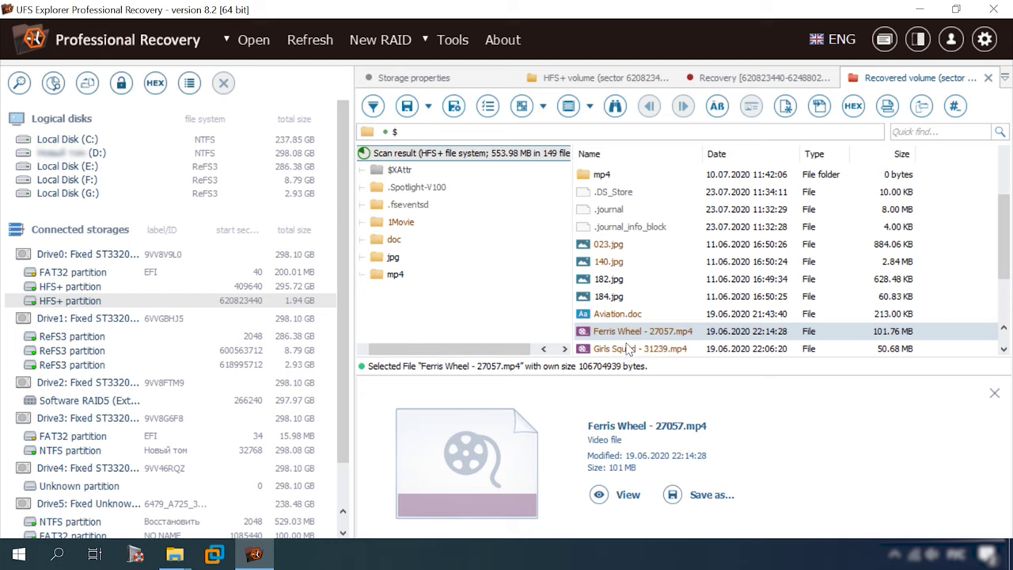
# Preview Girls Squad - 31239.mp4, Papers.doc, Profit.doc and marketing.doc in the recovered volume
pyautogui.scroll(-1, 628, 348)
pyautogui.click(616, 331)
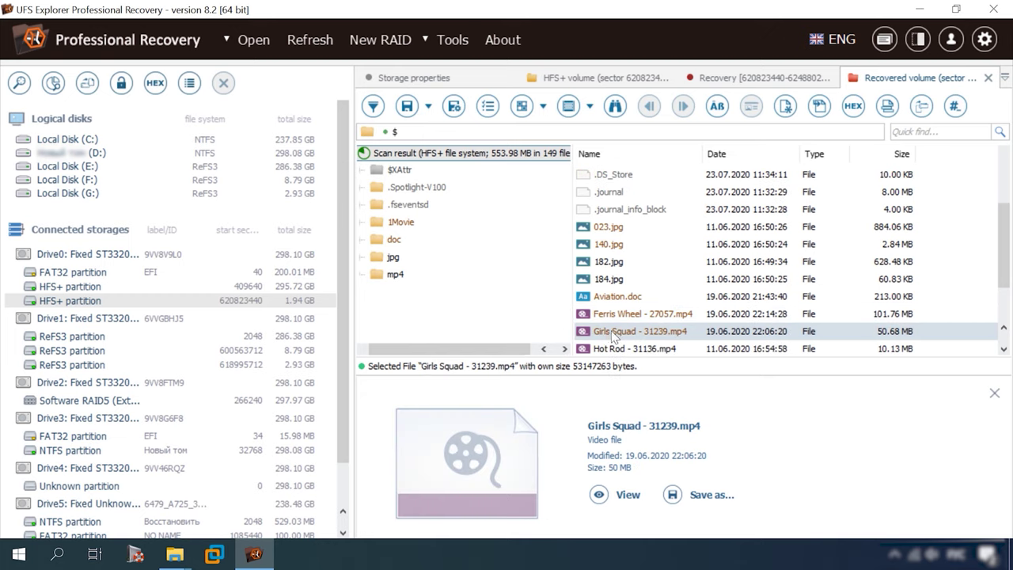
pyautogui.scroll(-4, 632, 336)
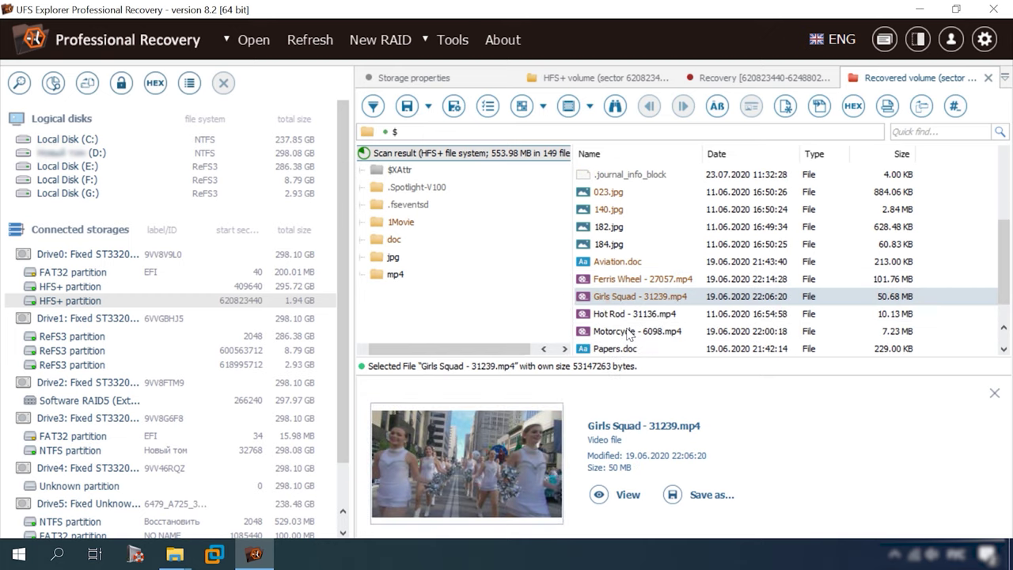
pyautogui.click(621, 313)
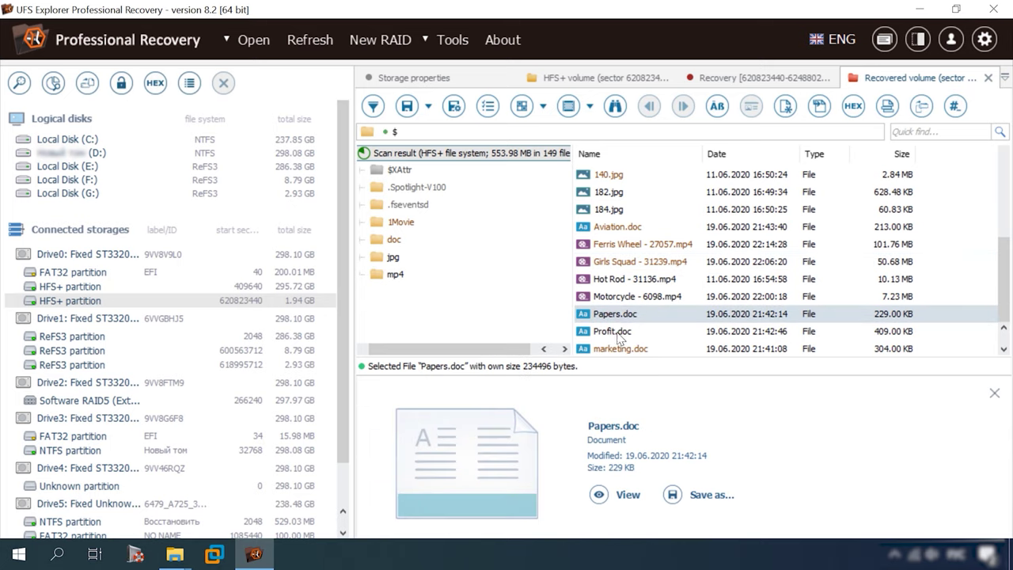
pyautogui.click(620, 333)
pyautogui.click(625, 348)
# Open the deleted 1Movie folder, check the preview of Tron.avi, and return to the scan result root
pyautogui.scroll(5, 629, 335)
pyautogui.doubleClick(607, 225)
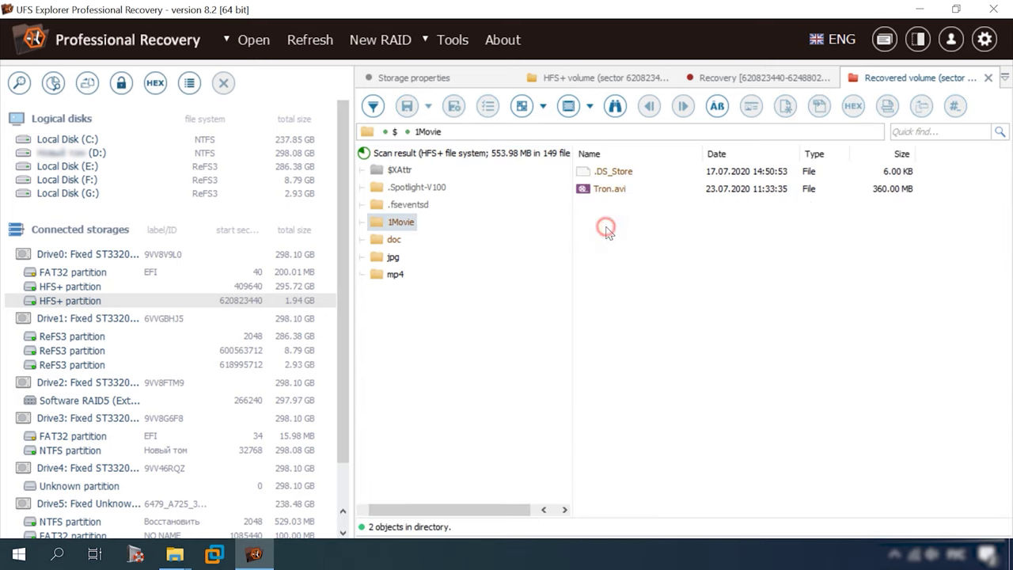
pyautogui.click(612, 193)
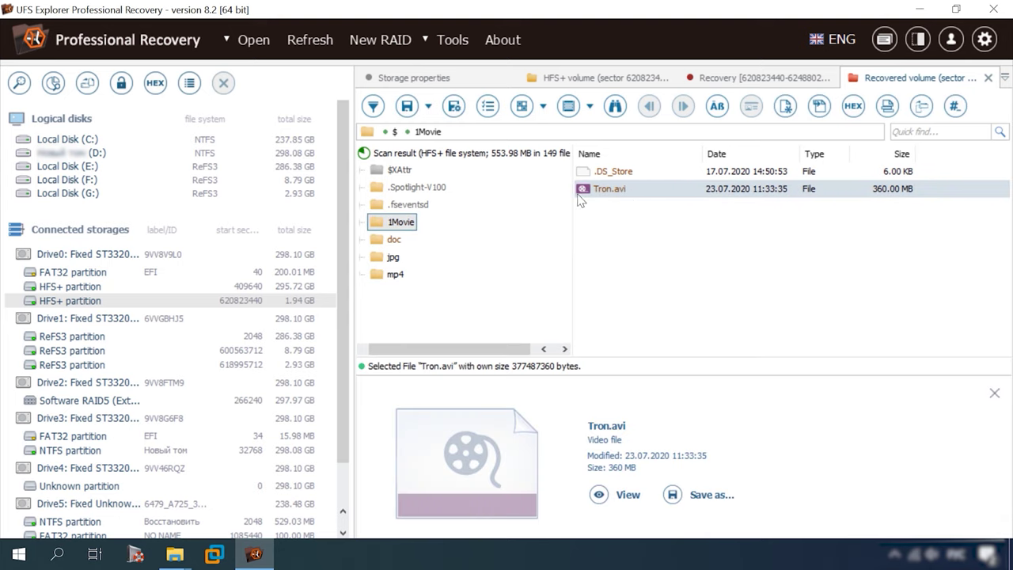
pyautogui.click(396, 154)
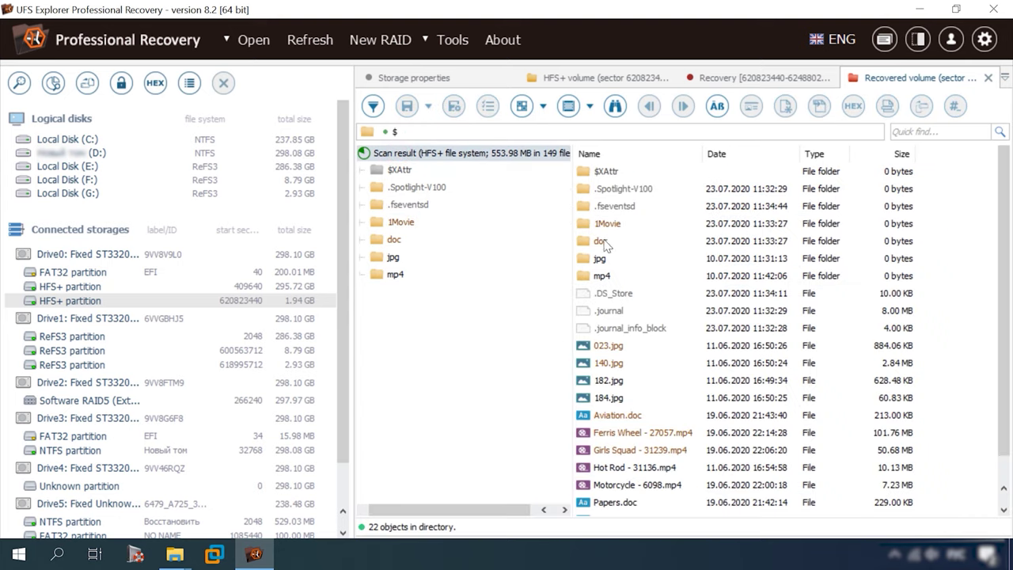
# Open the deleted doc folder, view the contents of Spaces.doc, close the viewer, and return to the root
pyautogui.doubleClick(601, 242)
pyautogui.click(614, 194)
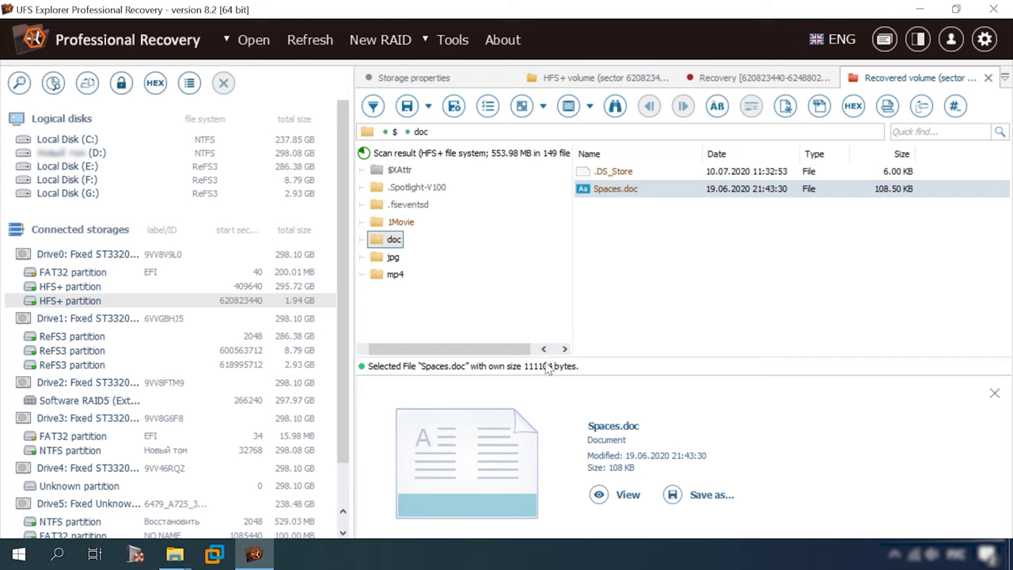
pyautogui.click(615, 497)
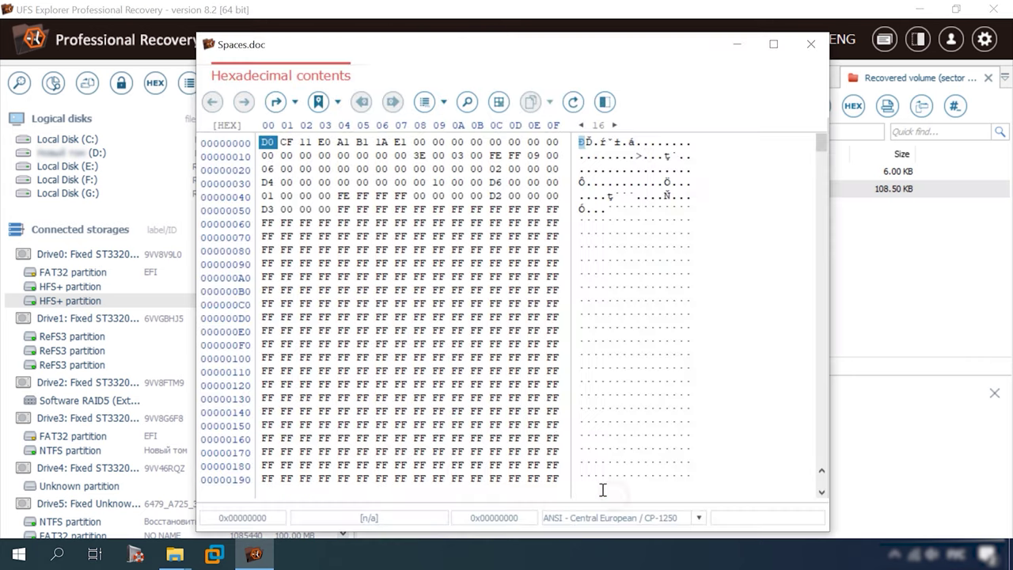
pyautogui.click(810, 43)
pyautogui.click(408, 154)
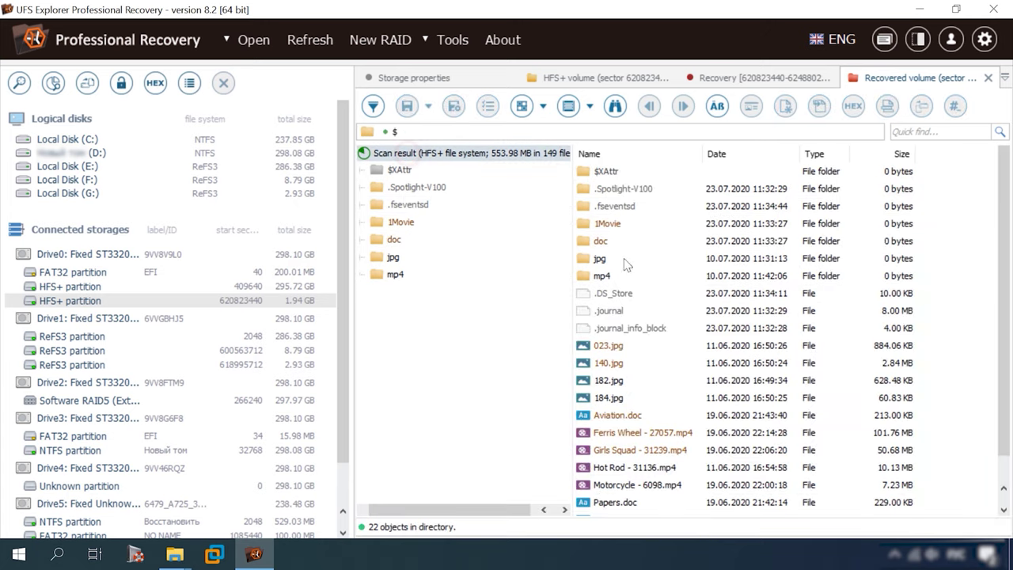
# Preview the deleted files 023.jpg, 140.jpg, Aviation.doc and Ferris Wheel - 27057.mp4 once more
pyautogui.click(610, 346)
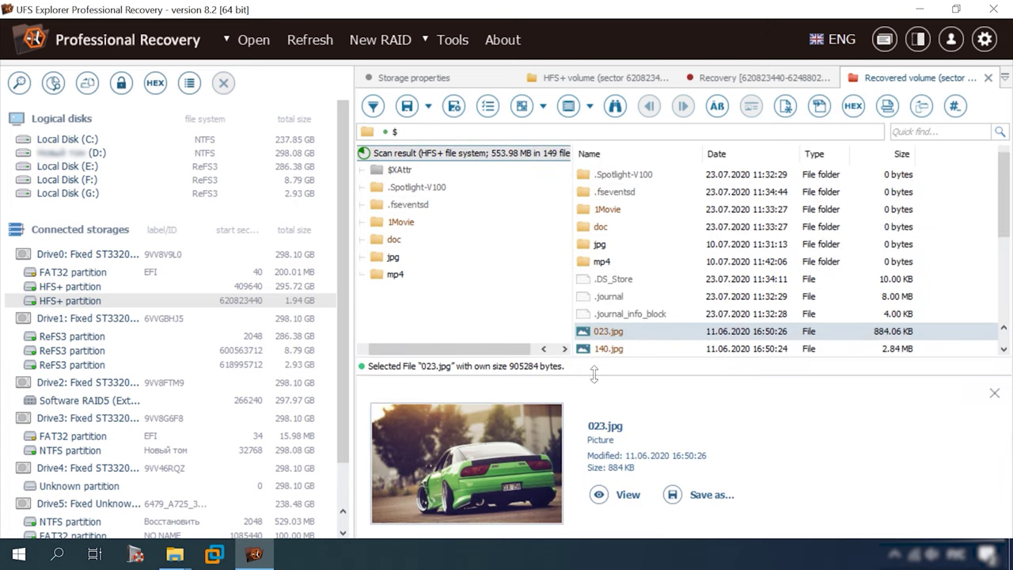
pyautogui.scroll(-1, 622, 325)
pyautogui.click(622, 314)
pyautogui.scroll(-1, 625, 333)
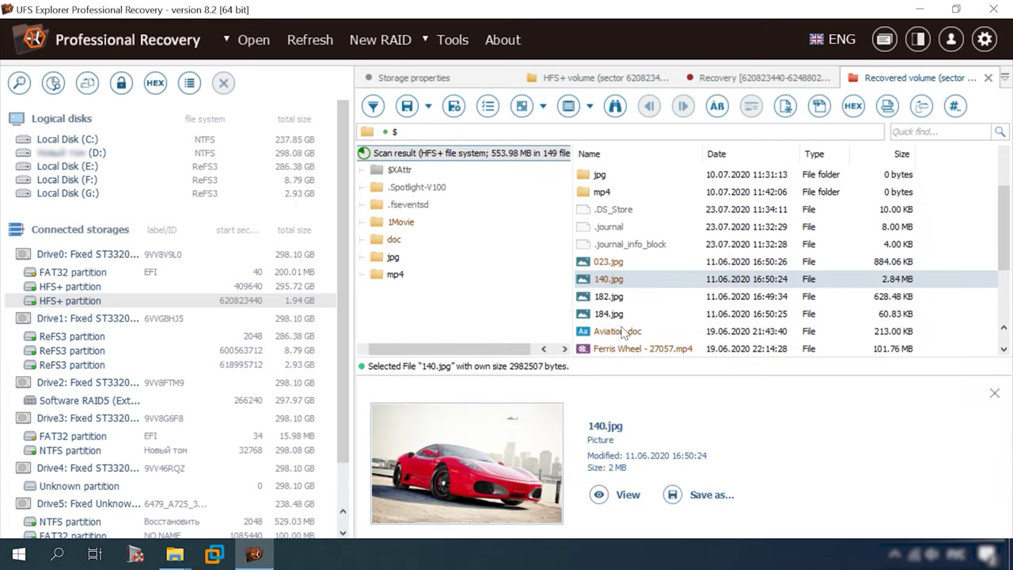
pyautogui.click(622, 331)
pyautogui.scroll(-1, 623, 329)
pyautogui.click(626, 315)
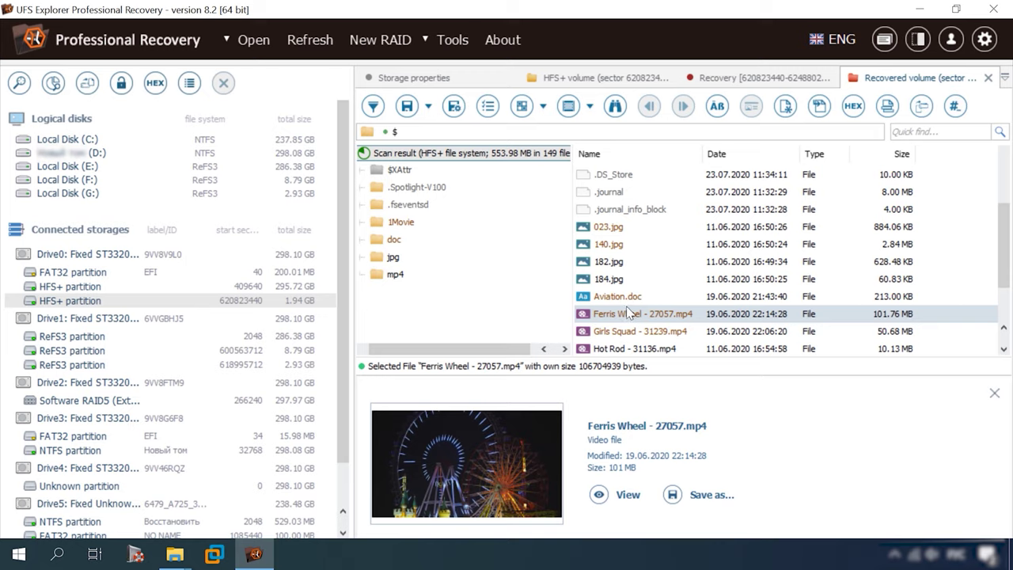
# Preview Papers.doc and Profit.doc in the recovered volume
pyautogui.scroll(-1, 631, 315)
pyautogui.click(622, 332)
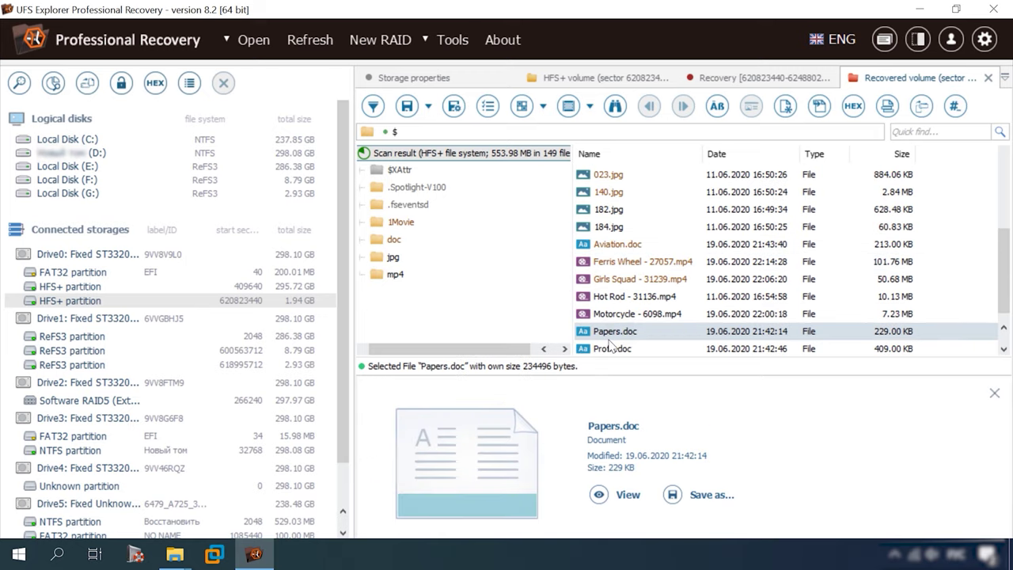
pyautogui.click(616, 352)
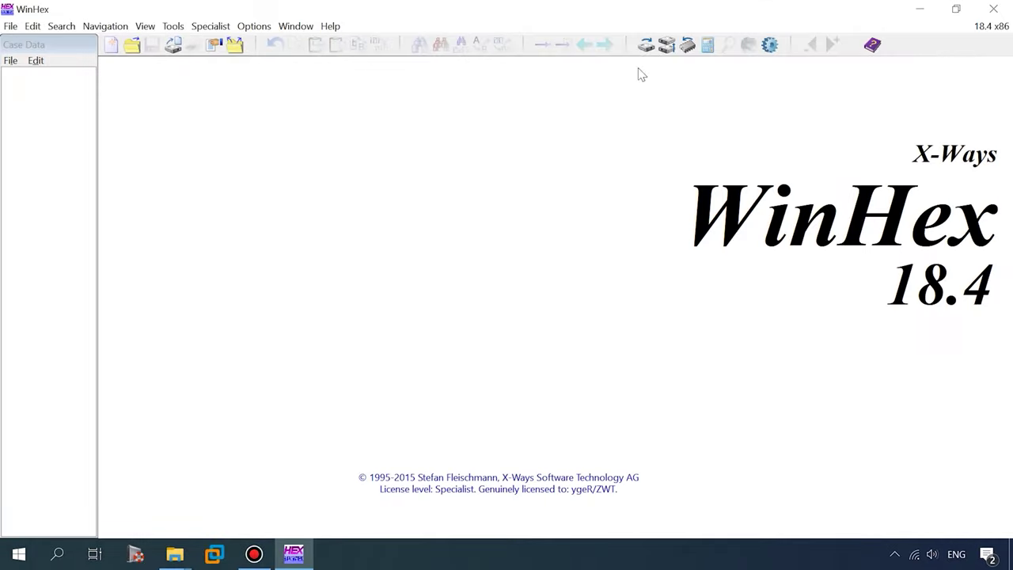
# Open physical disk HD0: ST3320311CS in WinHex and go to the HFS+ volume header of Partition 3
pyautogui.click(686, 45)
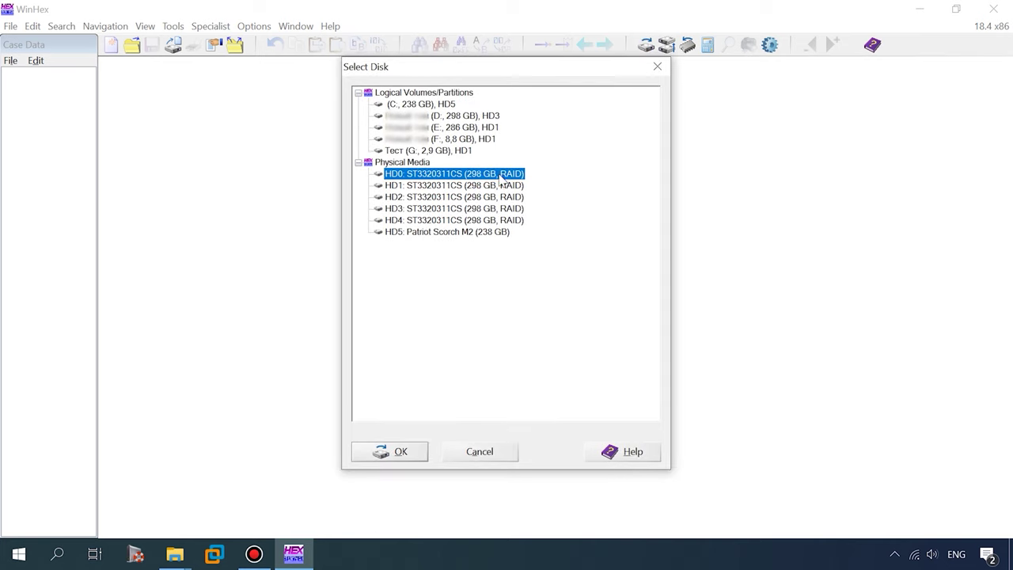
pyautogui.click(386, 451)
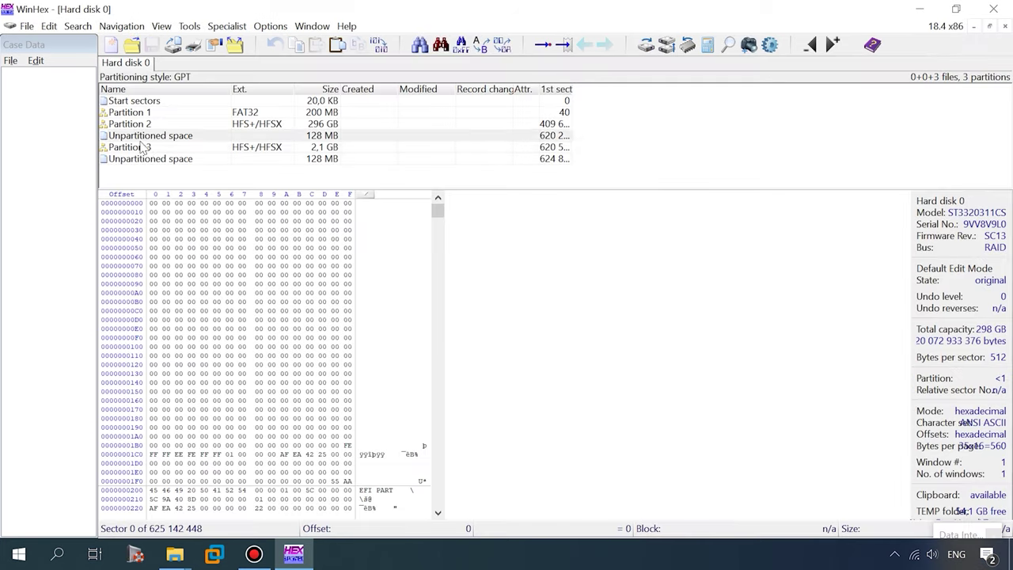
pyautogui.click(144, 149)
pyautogui.scroll(-20, 384, 346)
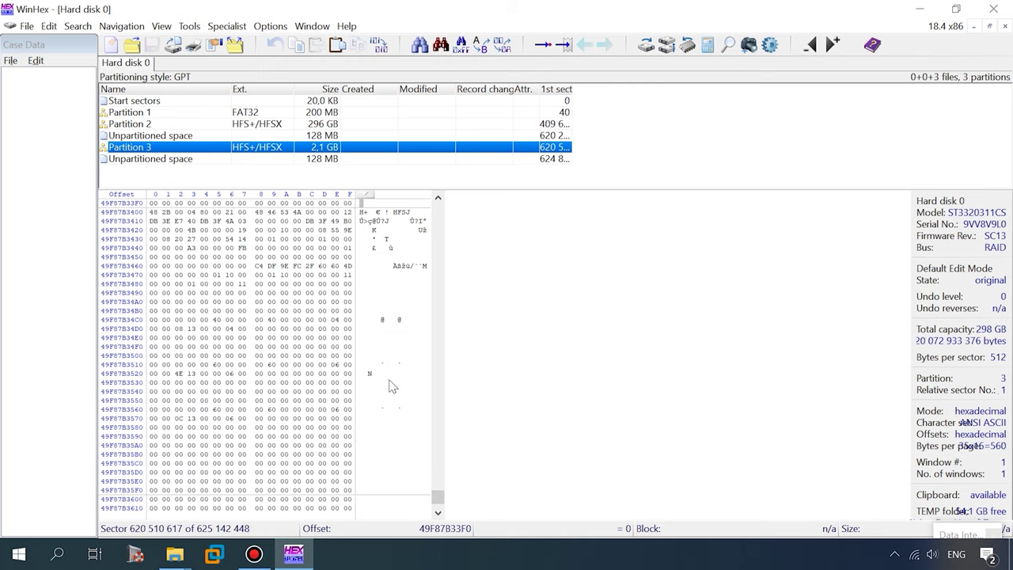
# Select the zero-filled sector block 49F87B3200 - 49F87B33FF just before the volume header and copy it
pyautogui.scroll(6, 370, 376)
pyautogui.moveTo(354, 366); pyautogui.dragTo(147, 192)
pyautogui.moveTo(144, 148); pyautogui.dragTo(153, 261)
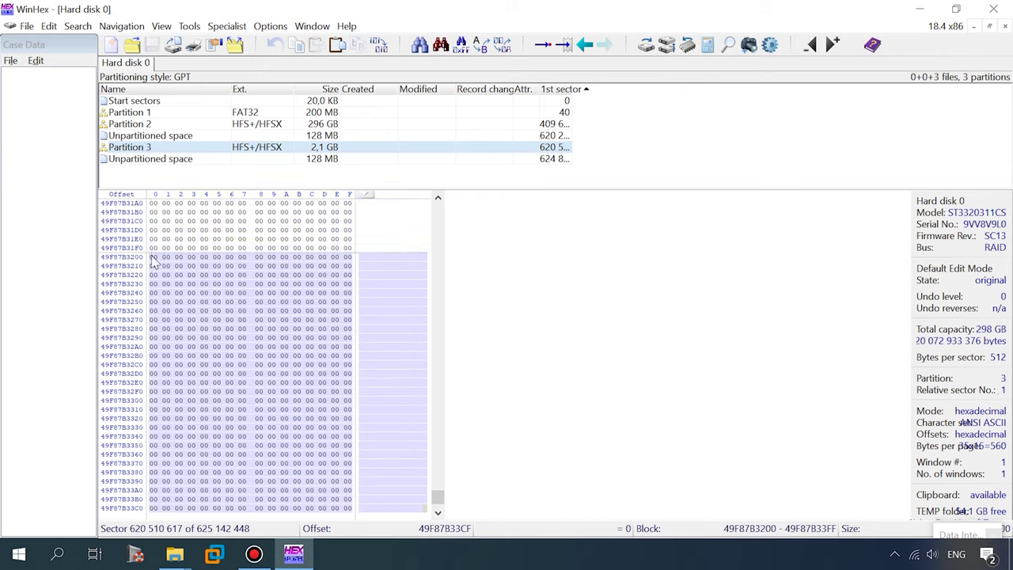
pyautogui.click(297, 48)
# Overwrite the volume header starting at offset 49F87B3400 with the copied zero-filled sector
pyautogui.scroll(-10, 213, 274)
pyautogui.click(153, 274)
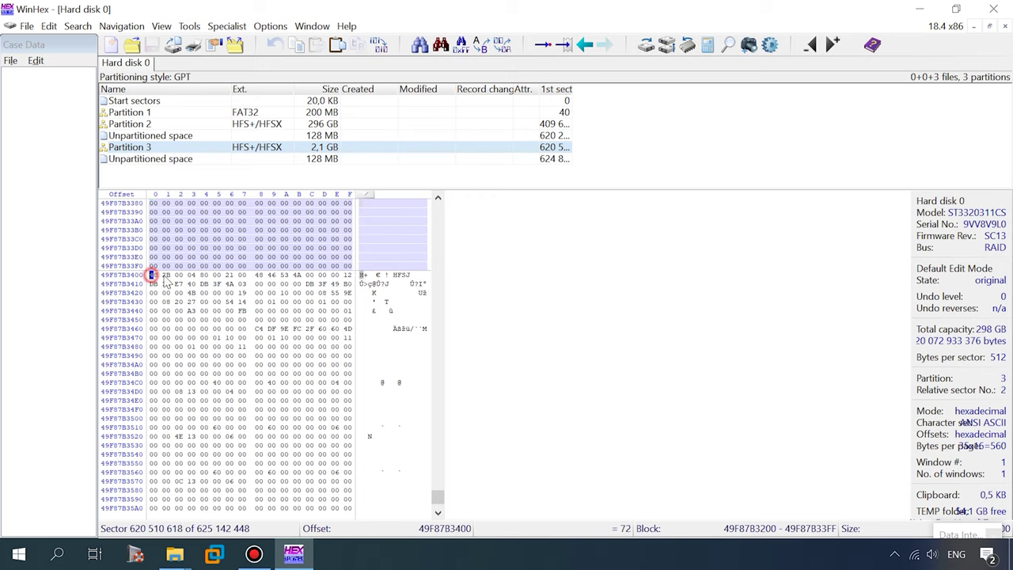
pyautogui.click(336, 45)
pyautogui.click(459, 290)
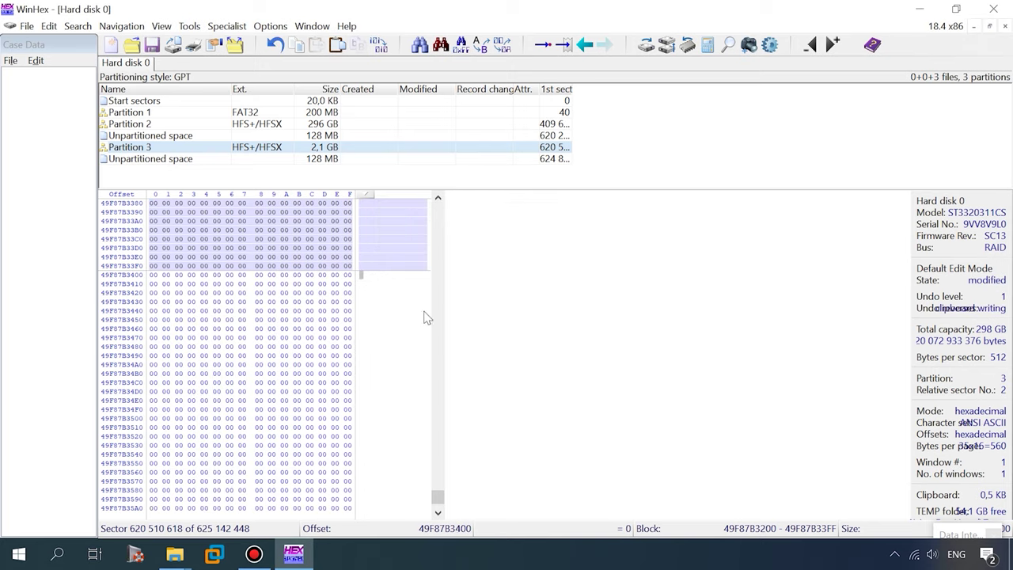
# Check the zeroed header of Partition 3, save all modifications to the disk, and close WinHex
pyautogui.click(154, 136)
pyautogui.click(155, 147)
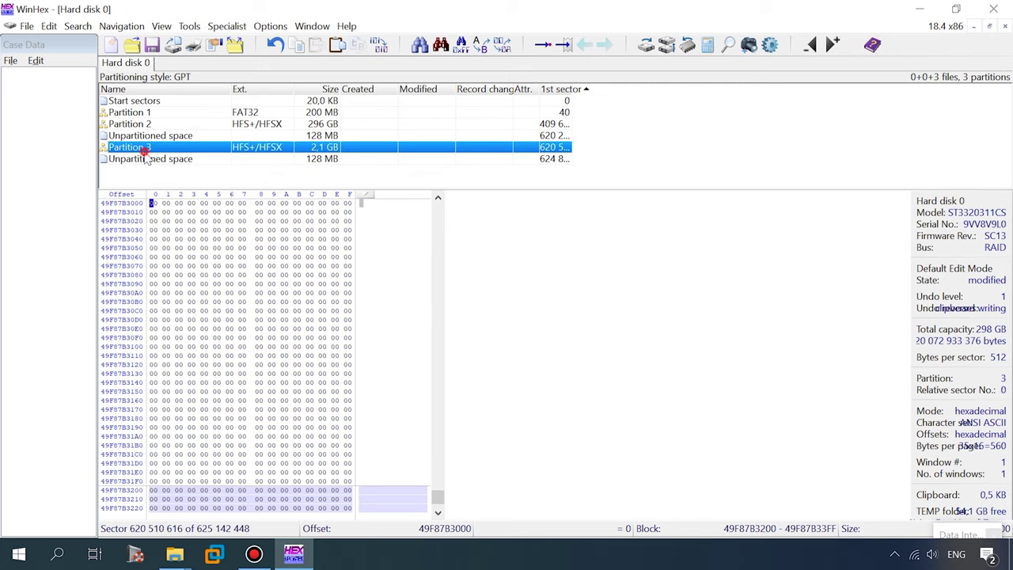
pyautogui.scroll(-20, 401, 348)
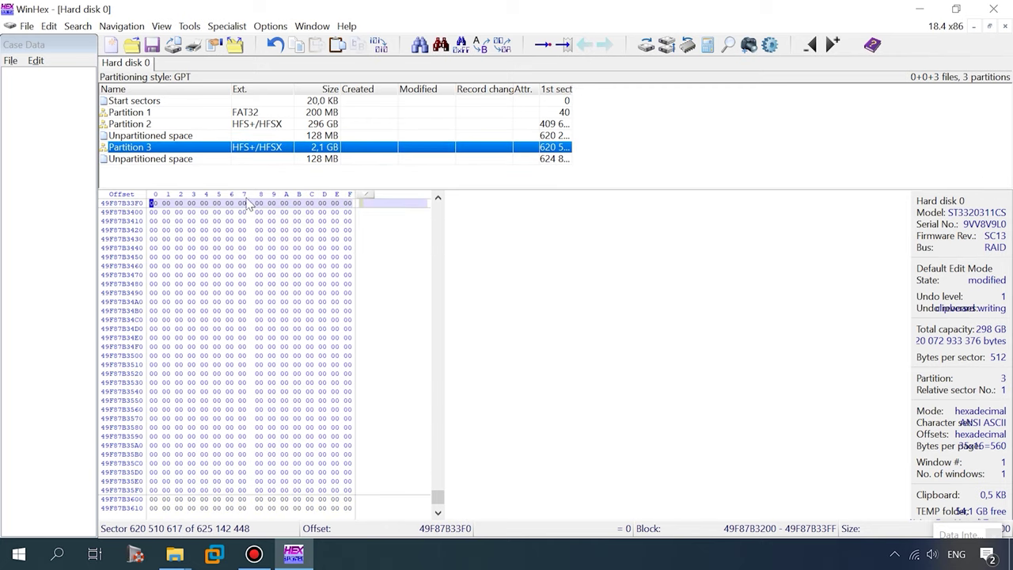
pyautogui.click(152, 45)
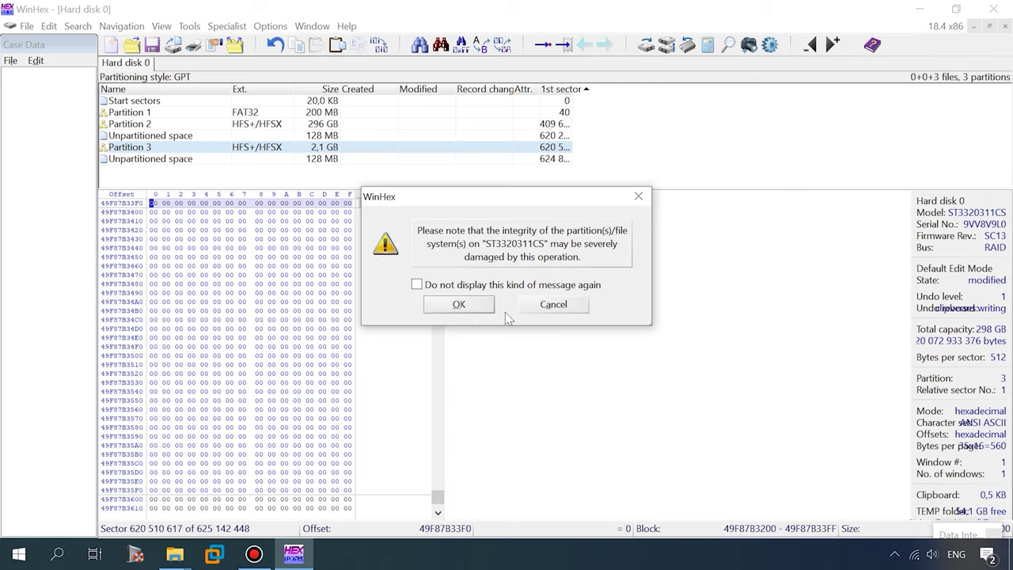
pyautogui.click(478, 312)
pyautogui.click(469, 293)
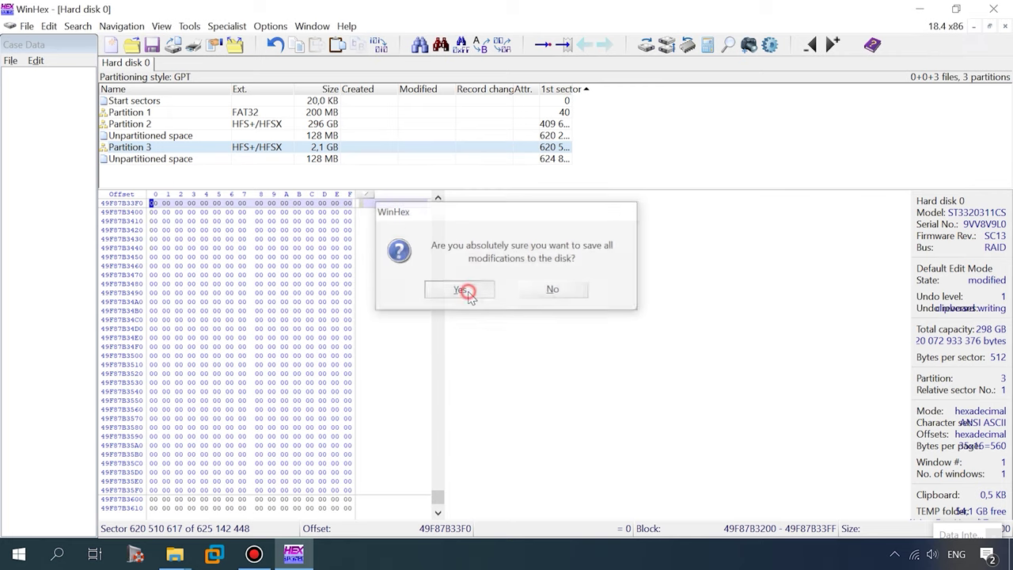
pyautogui.click(993, 9)
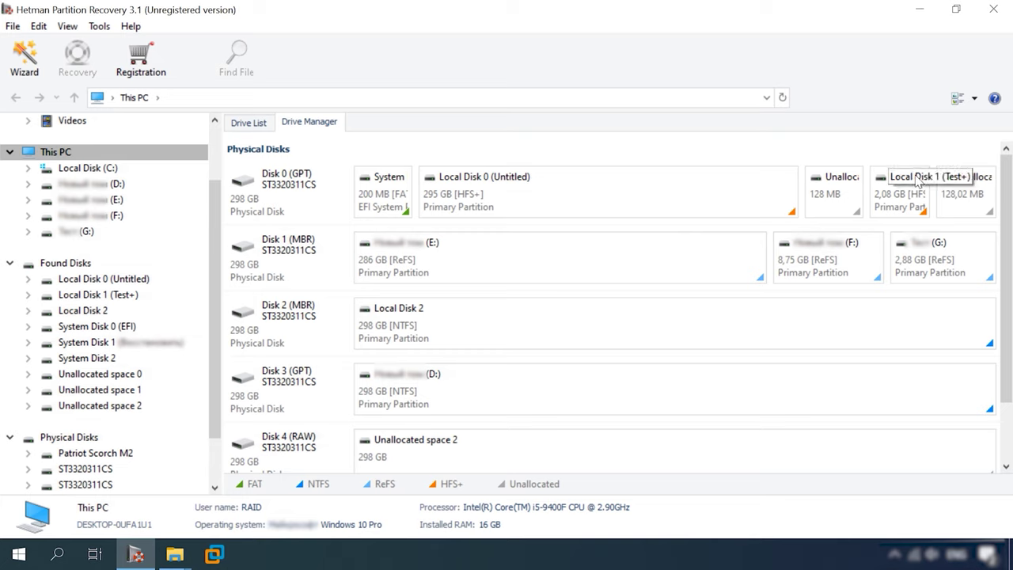
# Run a fast scan of Local Disk 1 (Test+) in Hetman Partition Recovery and finish the wizard
pyautogui.rightClick(893, 214)
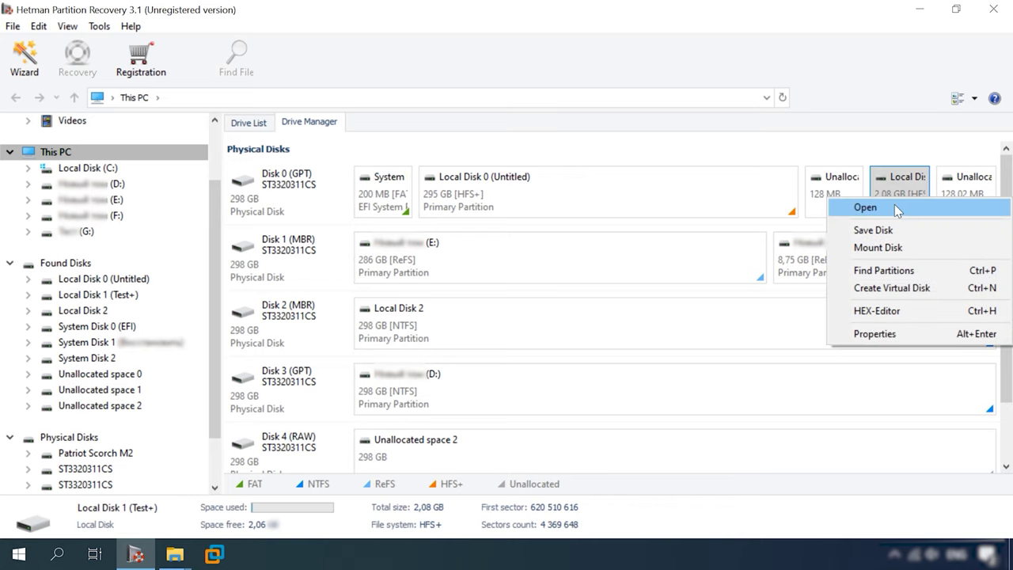
pyautogui.click(891, 208)
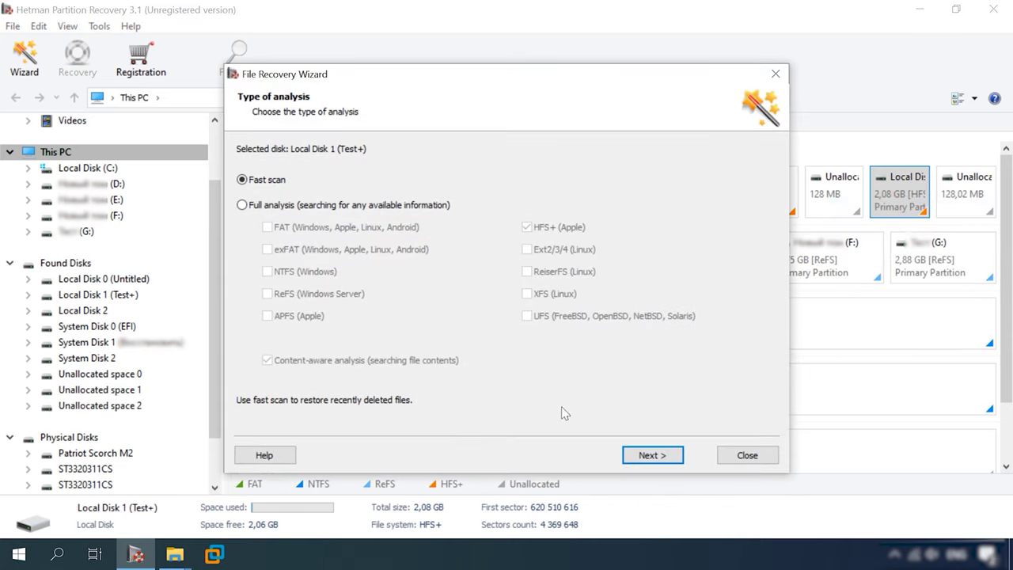
pyautogui.click(651, 456)
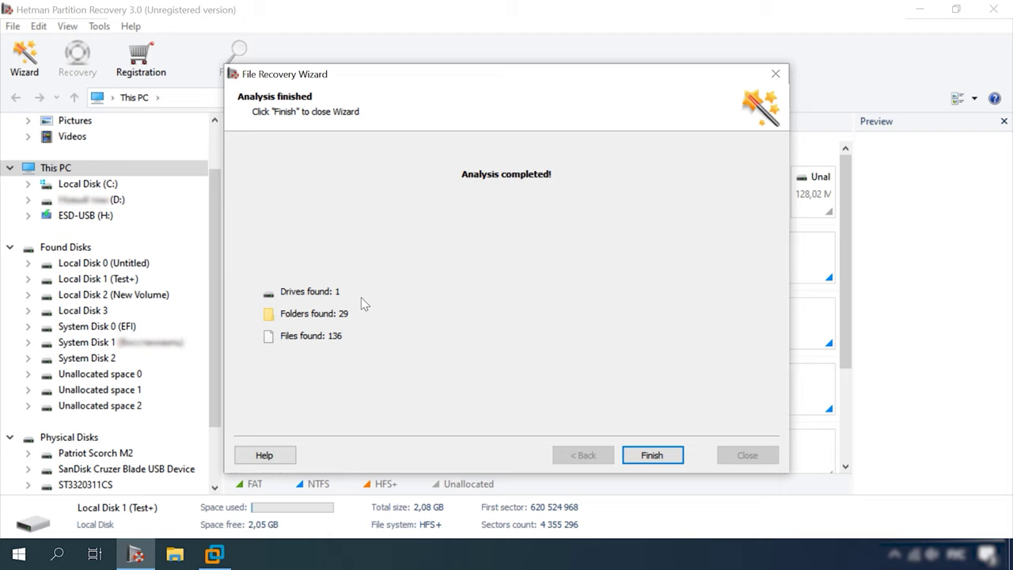
pyautogui.click(650, 456)
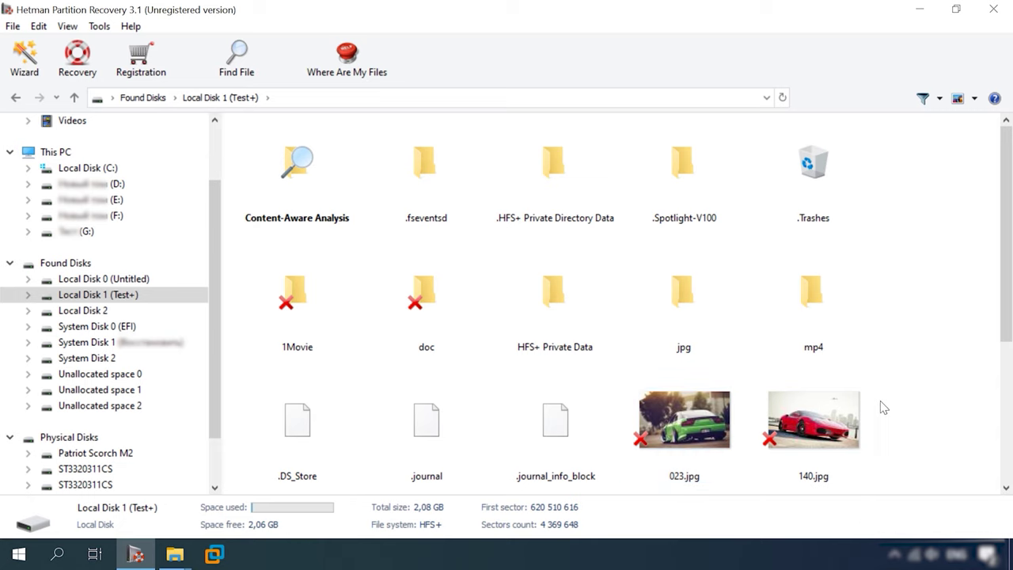
# Review the files found on Test+, check Tron.avi in the deleted 1Movie folder, and open the doc and jpg folders
pyautogui.scroll(-3, 882, 407)
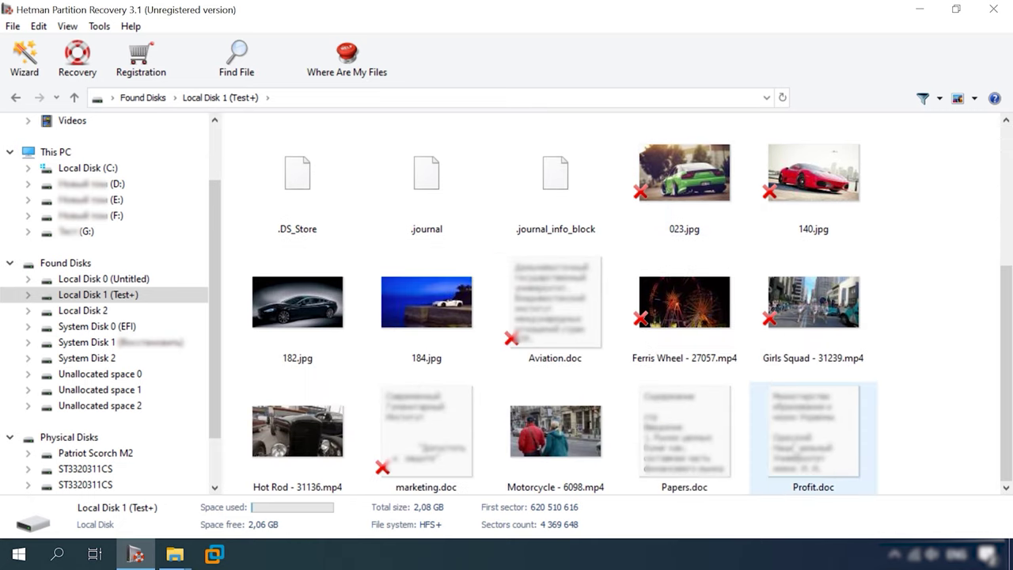
pyautogui.scroll(3, 813, 428)
pyautogui.doubleClick(315, 312)
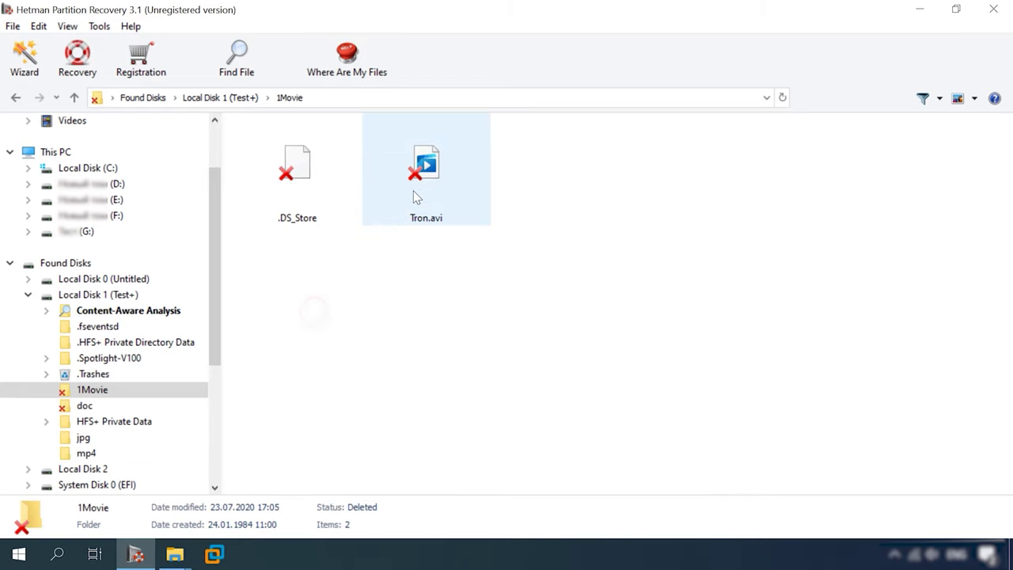
pyautogui.click(431, 182)
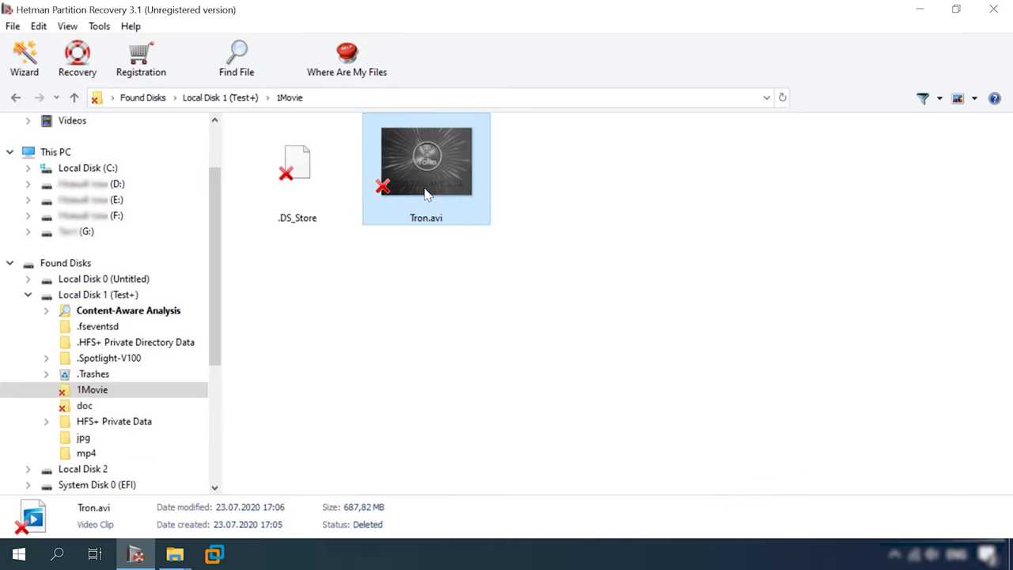
pyautogui.click(101, 405)
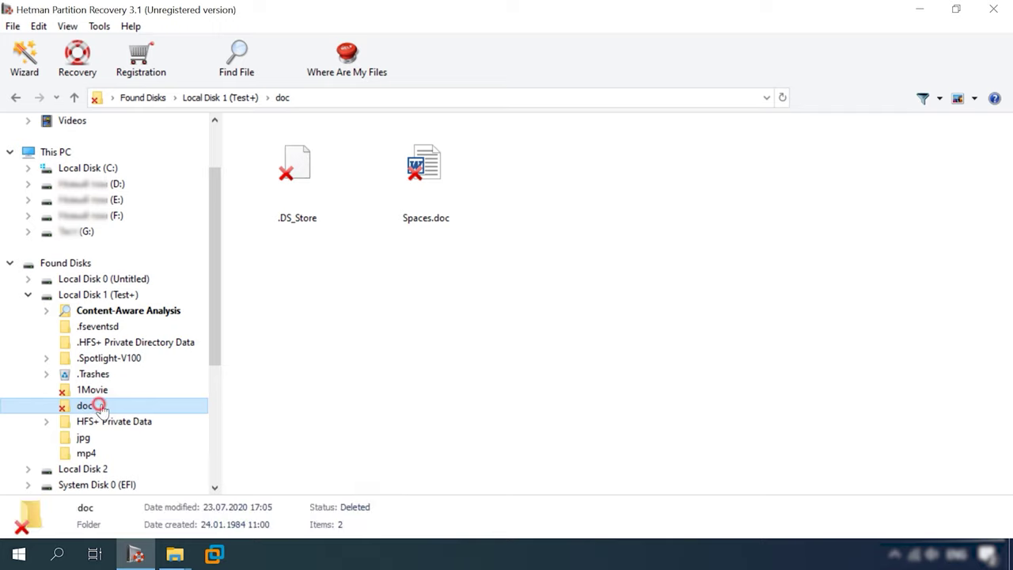
pyautogui.click(85, 437)
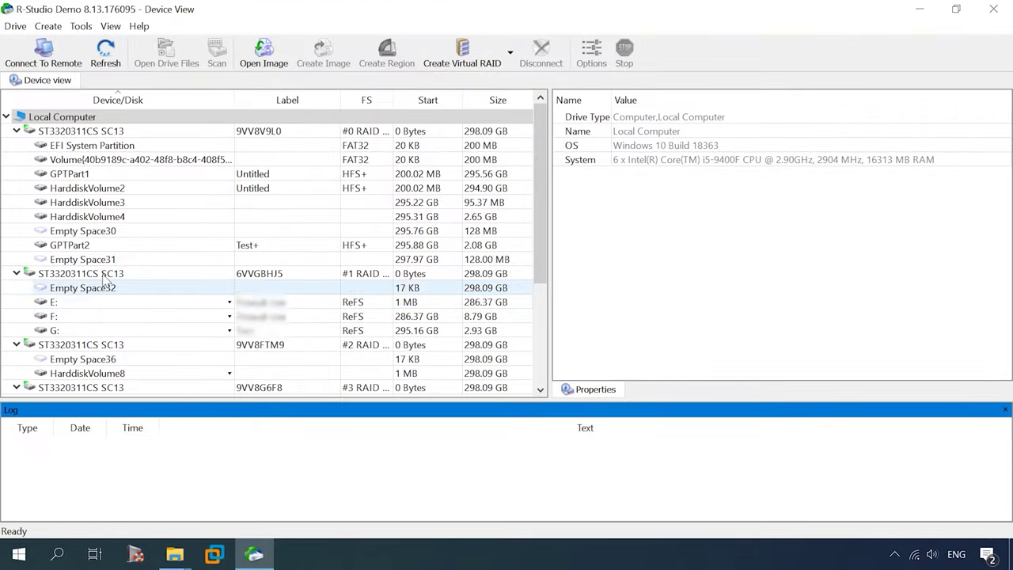
# Open the files of the Test+ partition GPTPart2 in R-Studio and show the contents as small icons
pyautogui.click(75, 244)
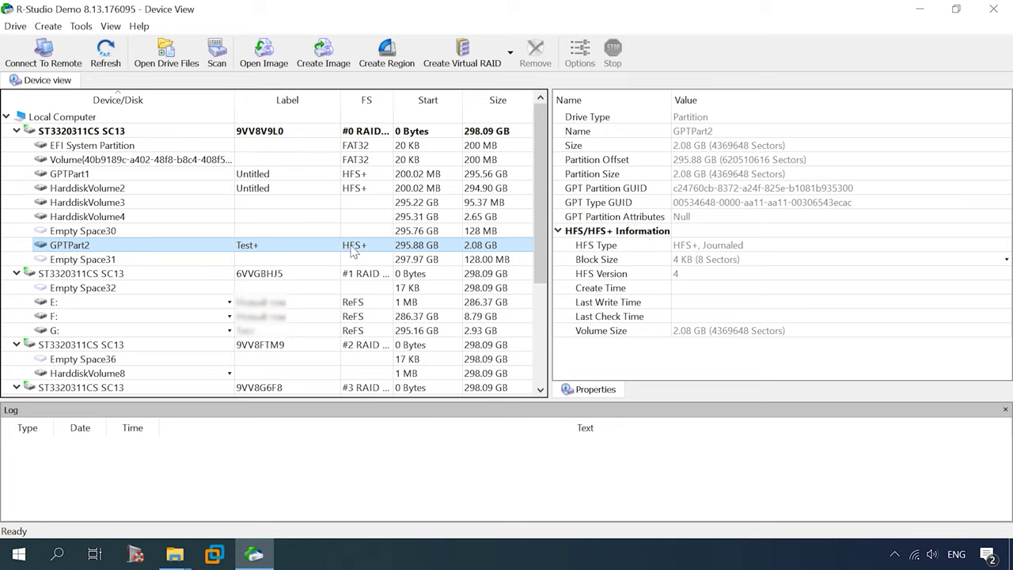
pyautogui.doubleClick(76, 246)
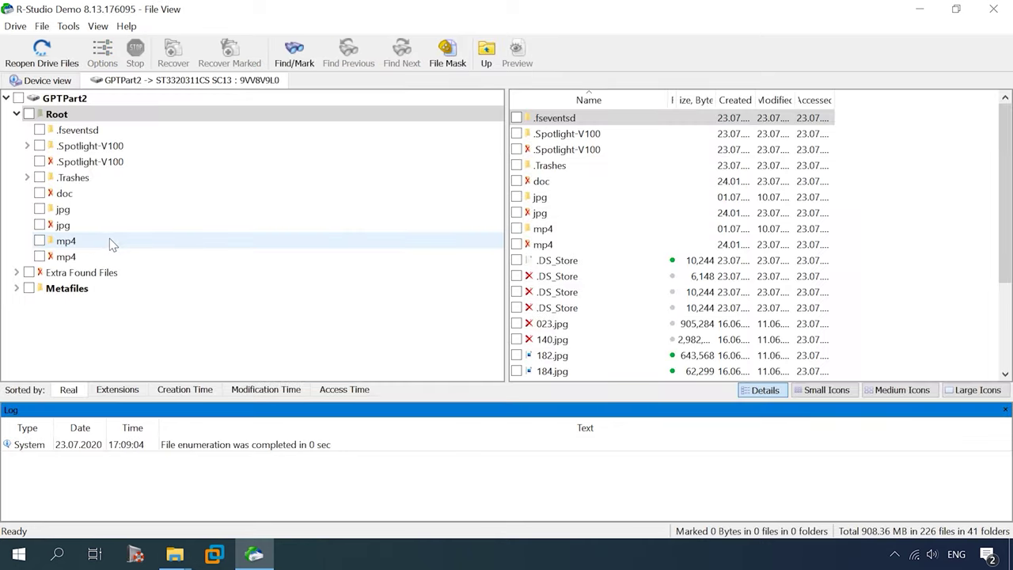
pyautogui.click(827, 396)
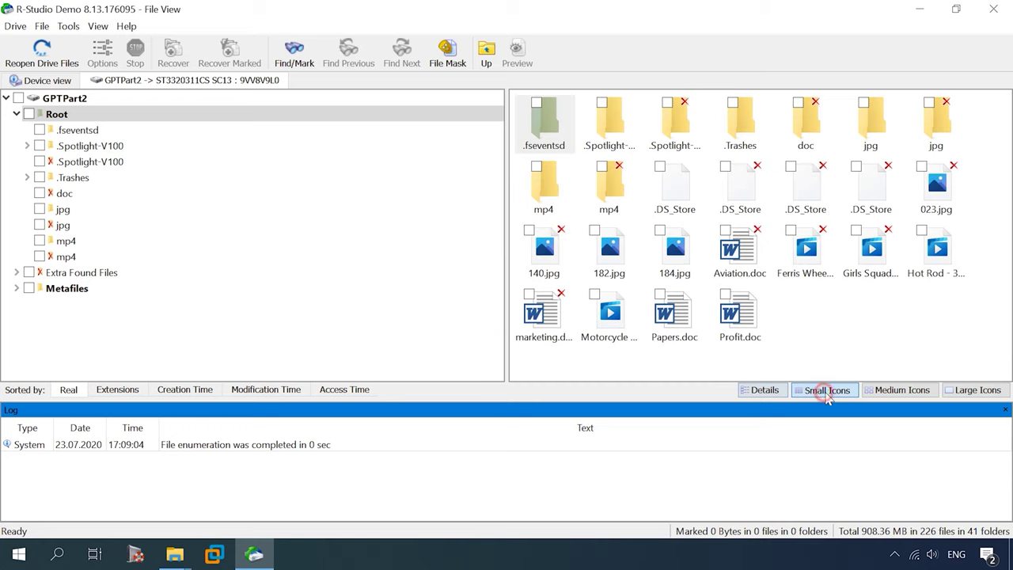
pyautogui.click(794, 320)
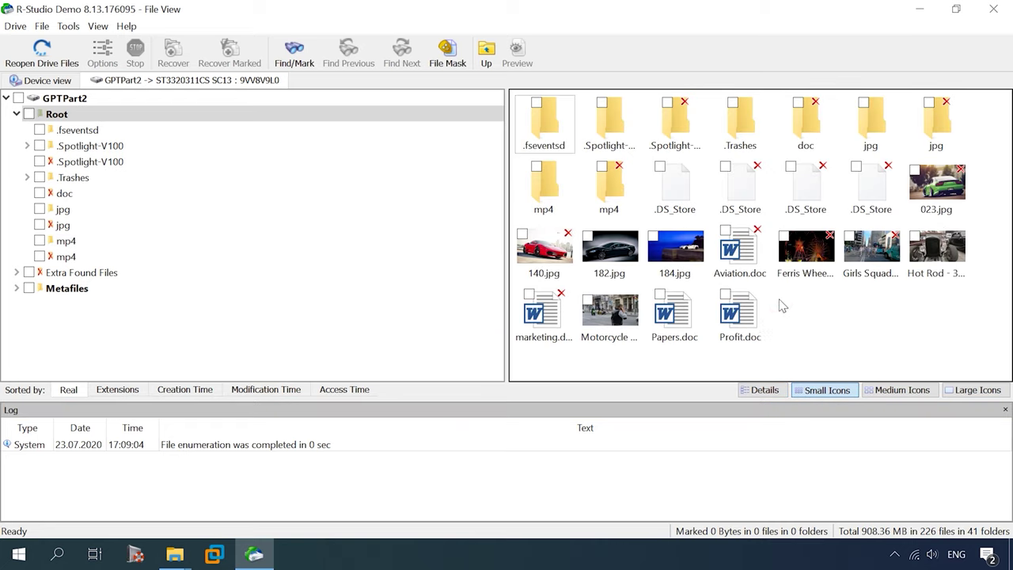
# Check the existing and deleted jpg and mp4 folders, open Papers.doc in the viewer, and close it
pyautogui.click(871, 132)
pyautogui.click(926, 136)
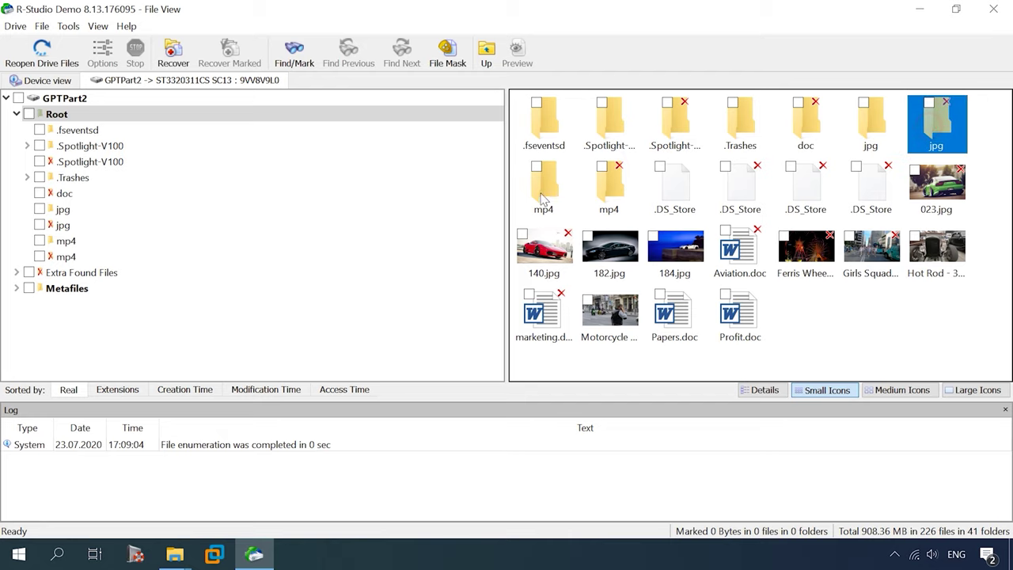
pyautogui.click(545, 198)
pyautogui.click(611, 190)
pyautogui.doubleClick(675, 312)
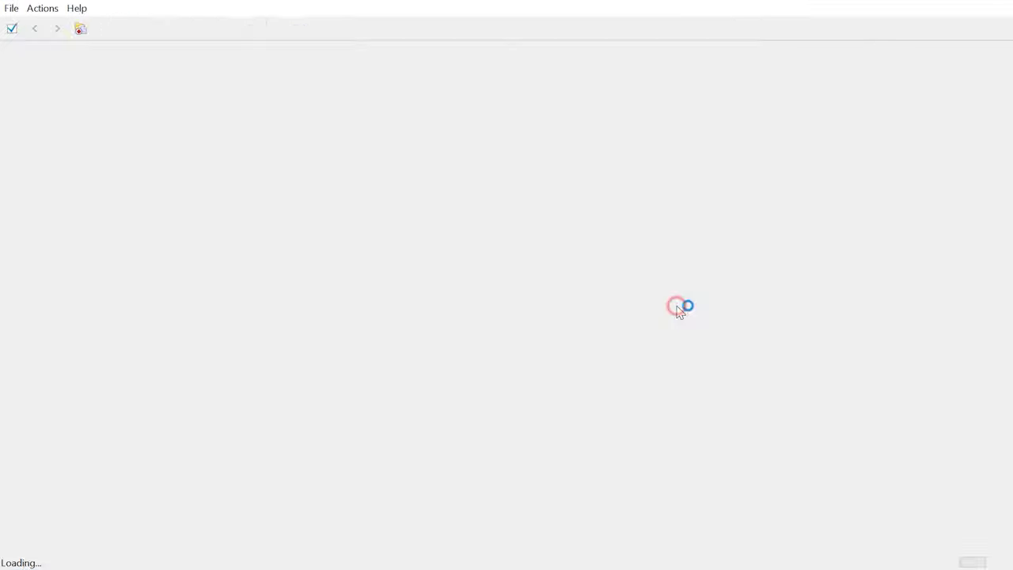
pyautogui.press('Escape')
# Open the deleted doc folder, view its document, close the viewer, and return to the root
pyautogui.doubleClick(806, 120)
pyautogui.doubleClick(625, 131)
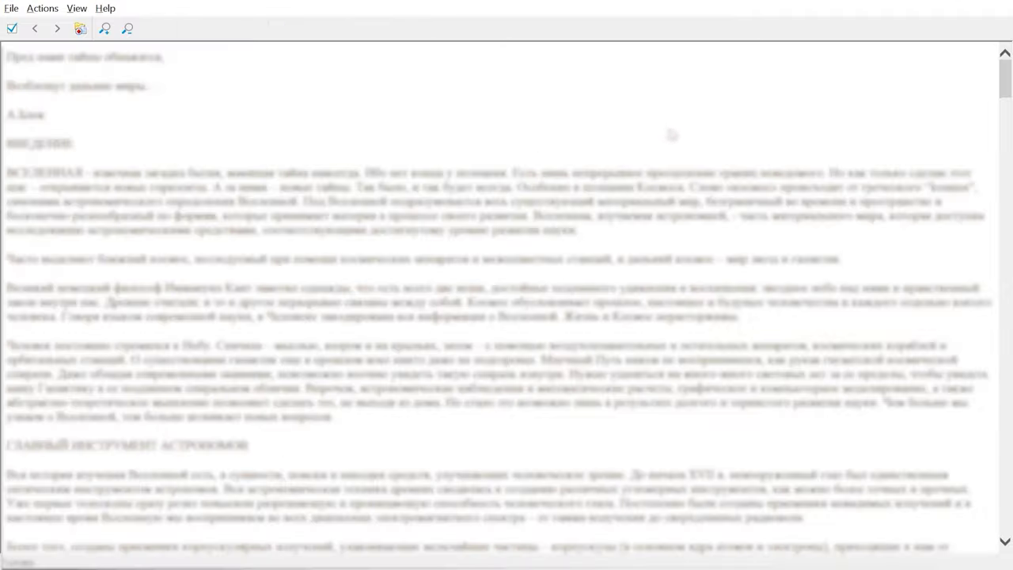
pyautogui.press('Escape')
pyautogui.click(83, 117)
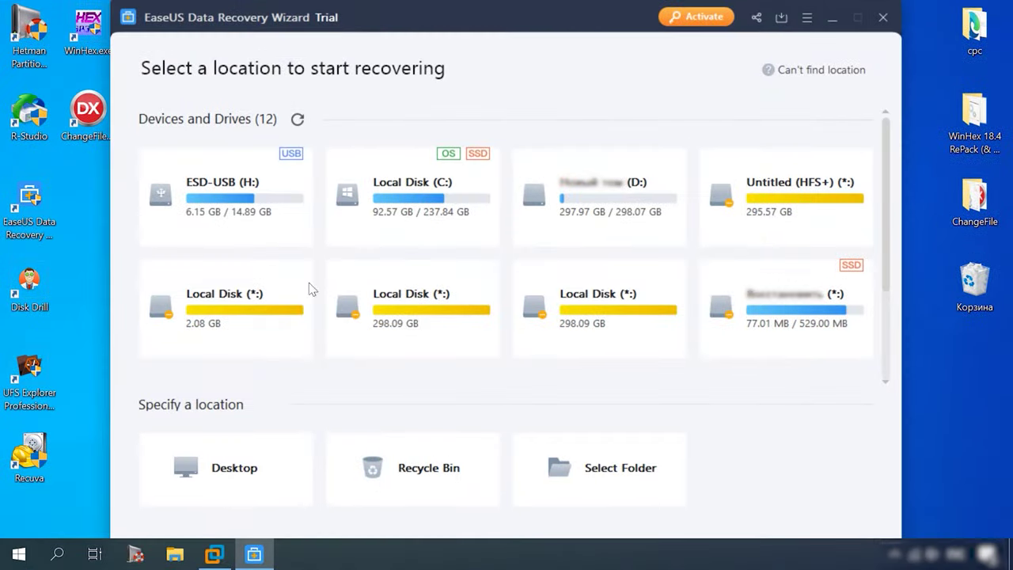
# Scan the 2.08 GB Local Disk in EaseUS Data Recovery Wizard and maximize the results window
pyautogui.click(239, 319)
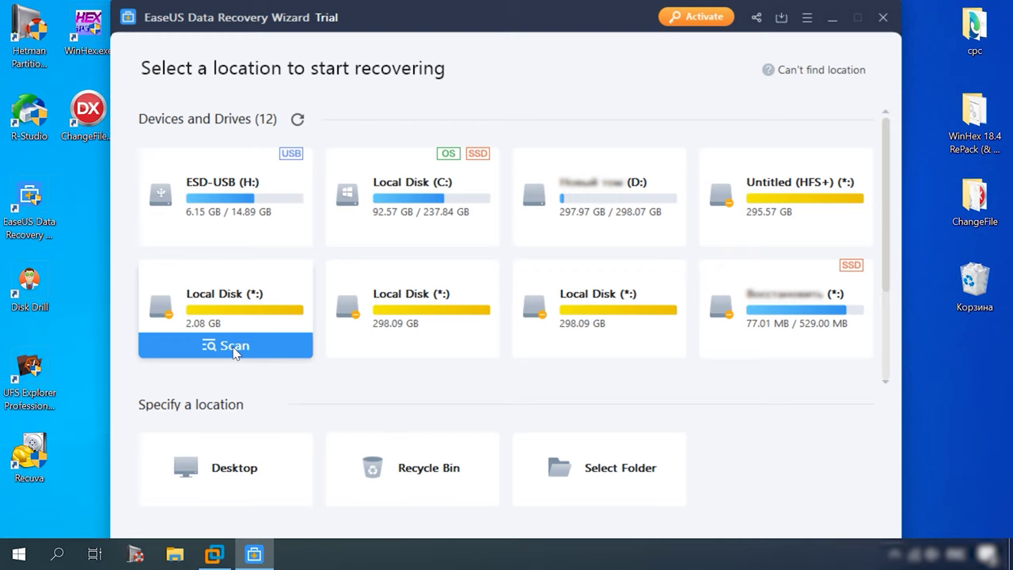
pyautogui.click(229, 349)
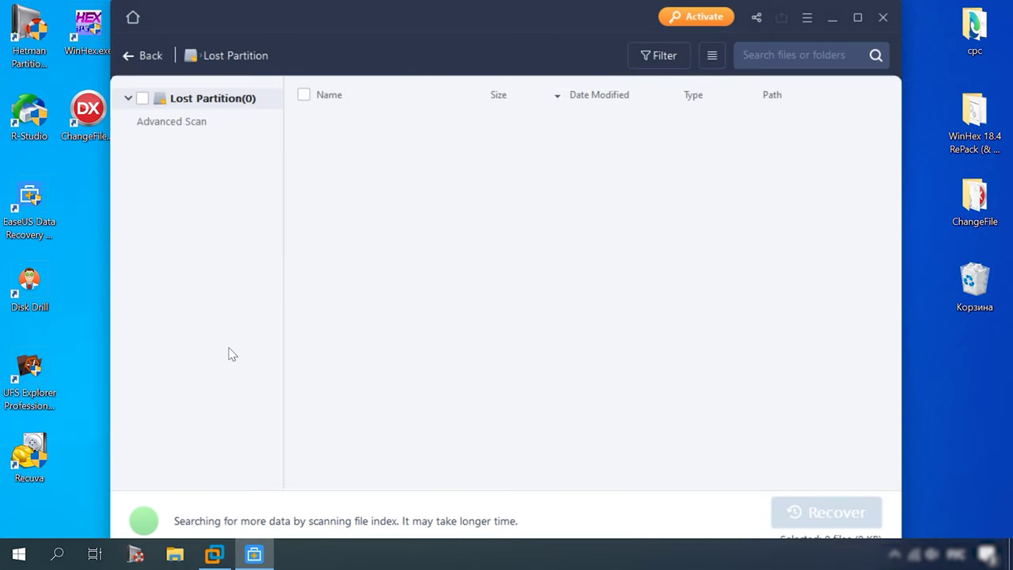
pyautogui.press('super+Up')
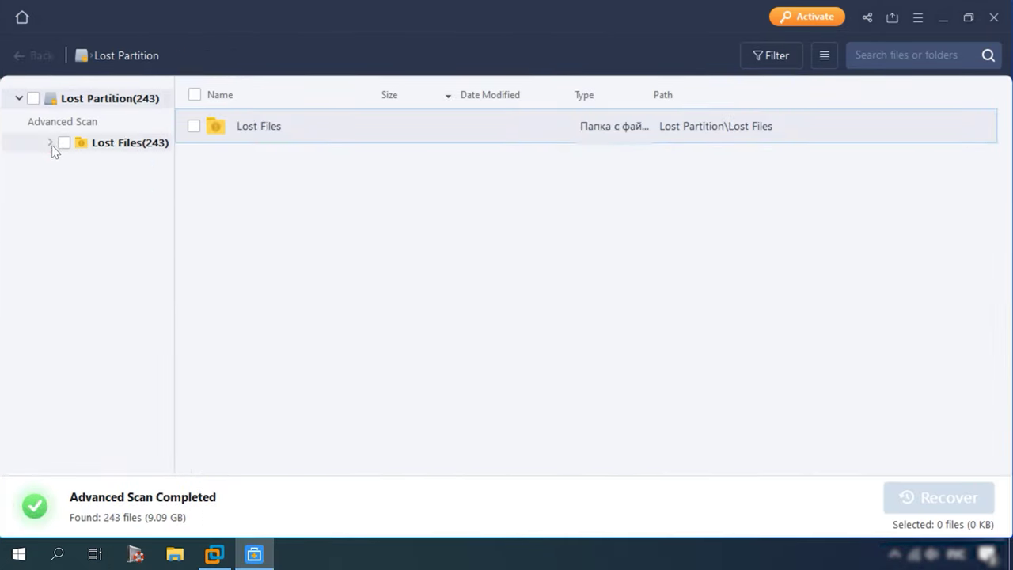
# Expand Lost Files, open the #1 Lost Partition(HFS+) folder, and open its 1Movie folder
pyautogui.click(50, 144)
pyautogui.click(133, 164)
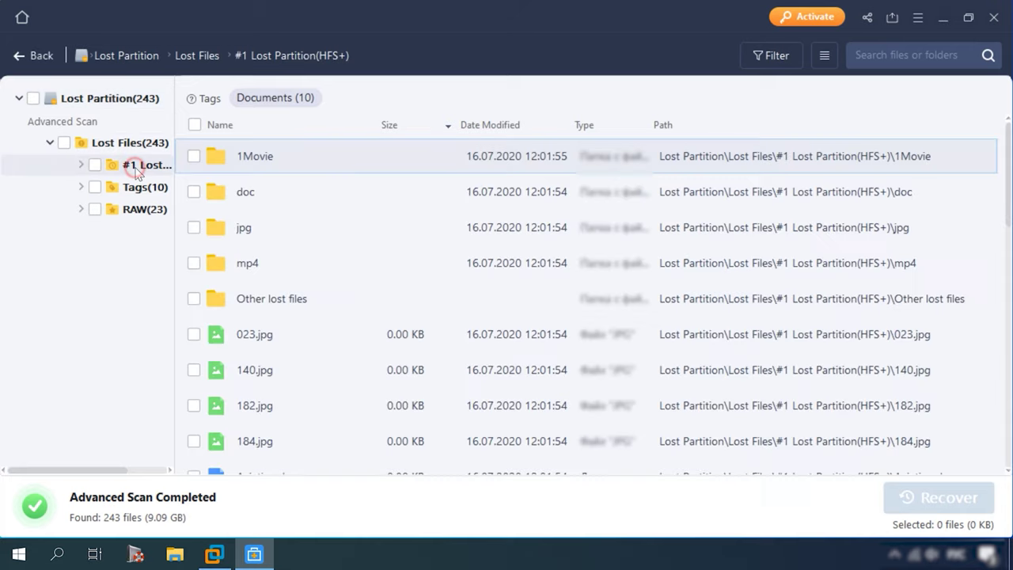
pyautogui.doubleClick(259, 163)
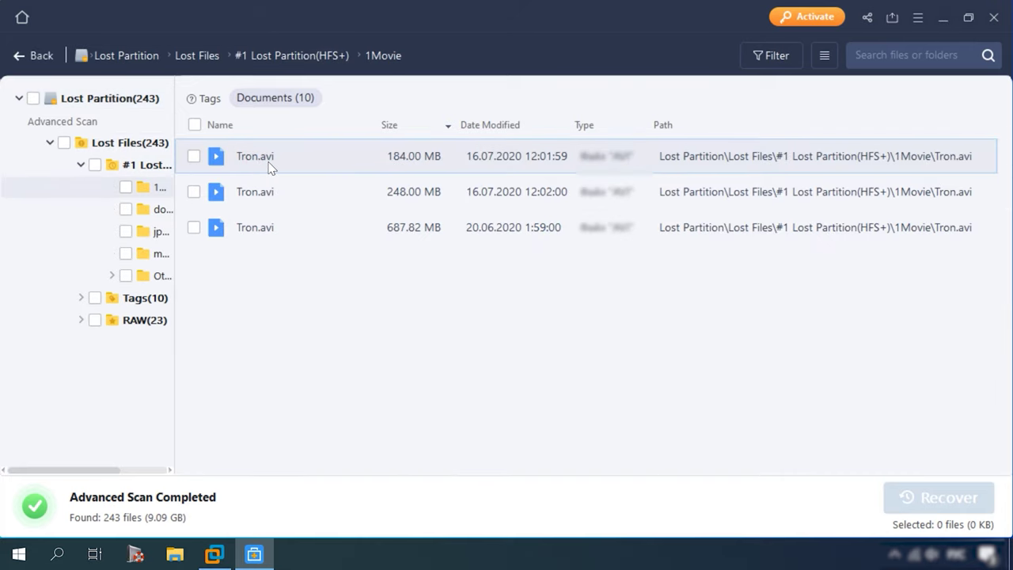
# Preview the 687.82 MB Tron.avi in the 1Movie folder, close the preview, and display the files as thumbnails
pyautogui.doubleClick(253, 227)
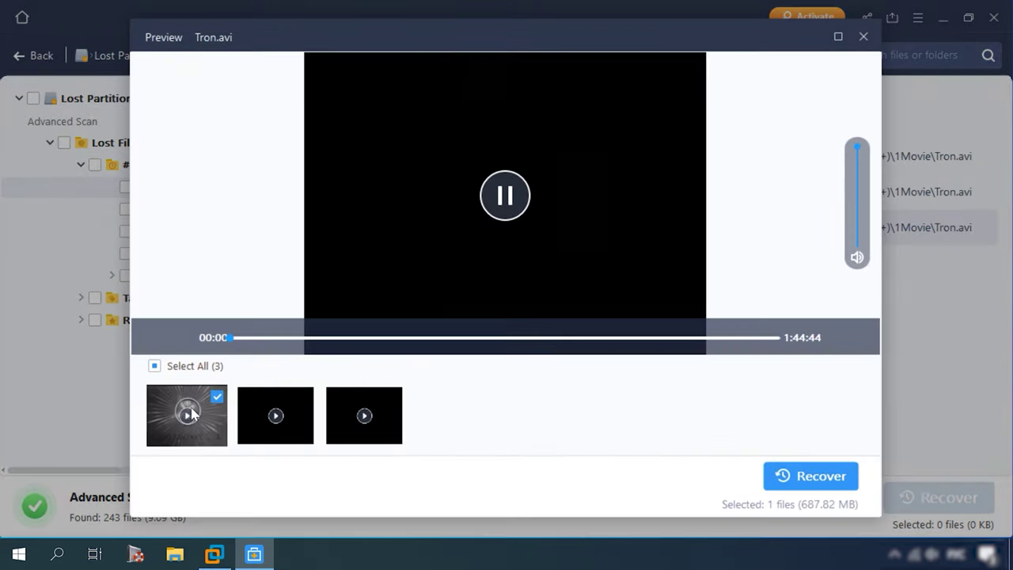
pyautogui.click(865, 37)
pyautogui.click(824, 55)
pyautogui.click(803, 115)
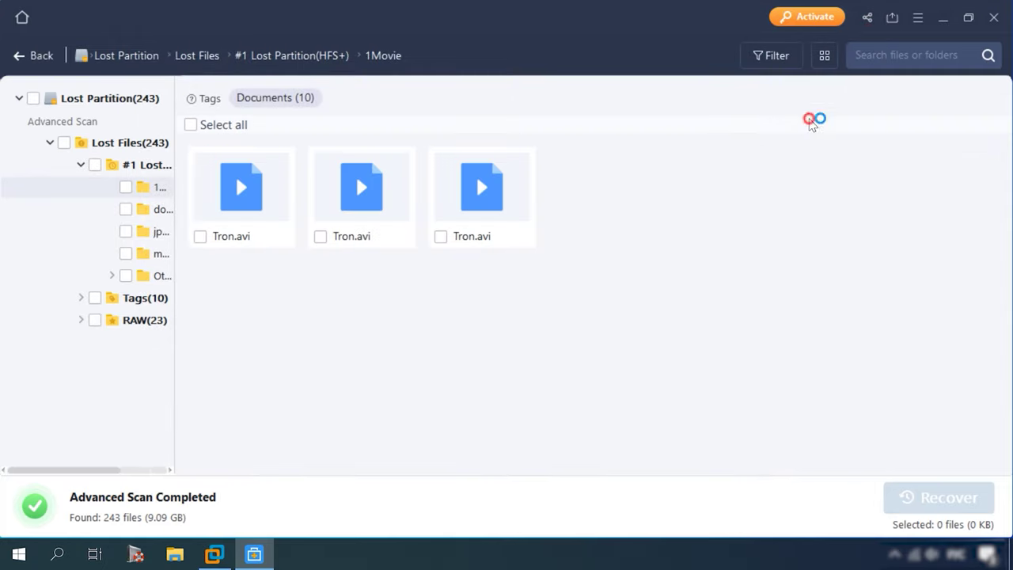
# Open the doc folder, widen the folder tree, preview Spaces.doc, and close the preview
pyautogui.click(151, 209)
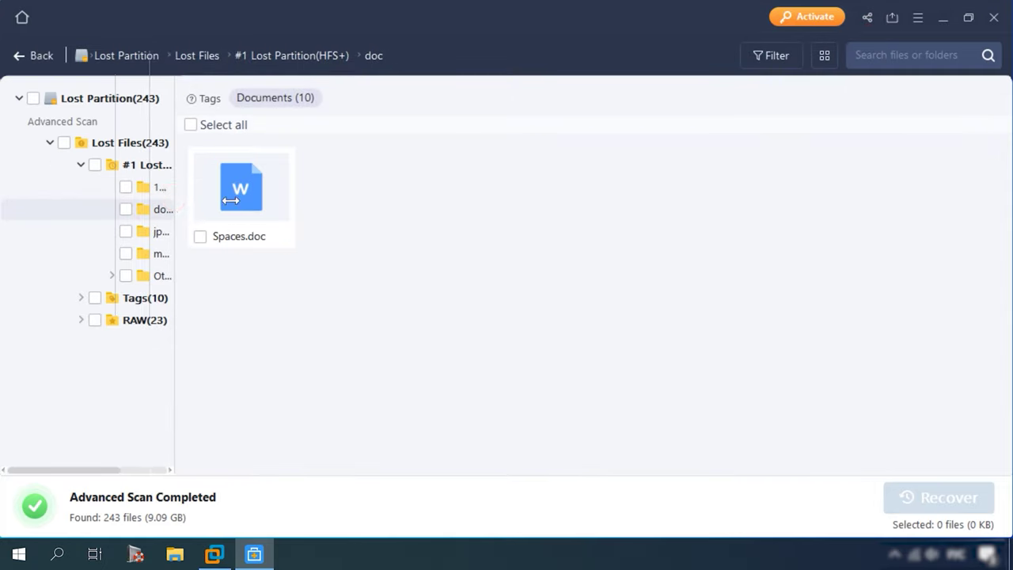
pyautogui.moveTo(178, 204); pyautogui.dragTo(319, 204)
pyautogui.doubleClick(319, 204)
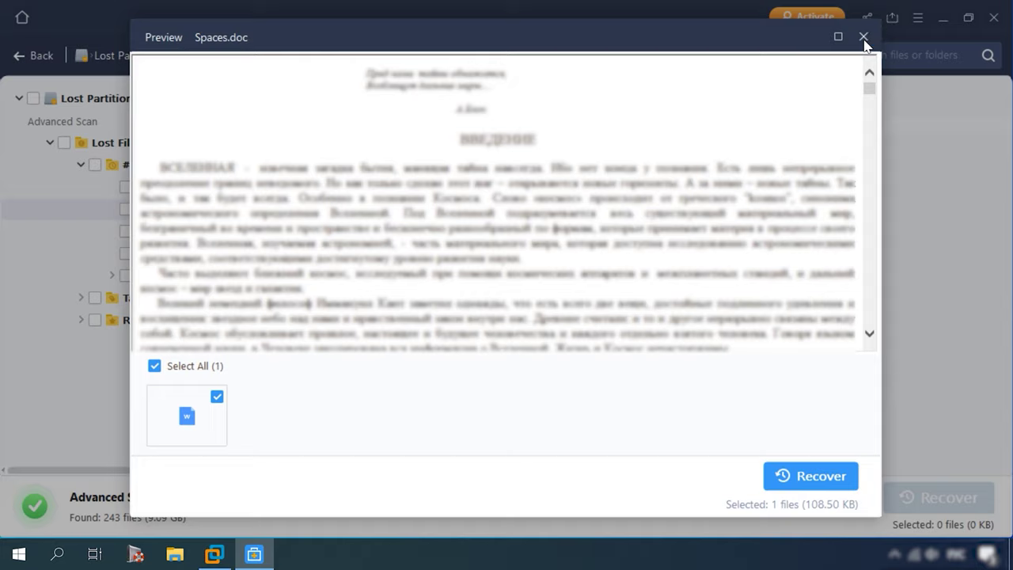
pyautogui.click(861, 36)
# Check the jpg, mp4 and Other lost files folders, and review the files in the #1 Lost Partition(HFS+) root
pyautogui.click(170, 231)
pyautogui.click(162, 253)
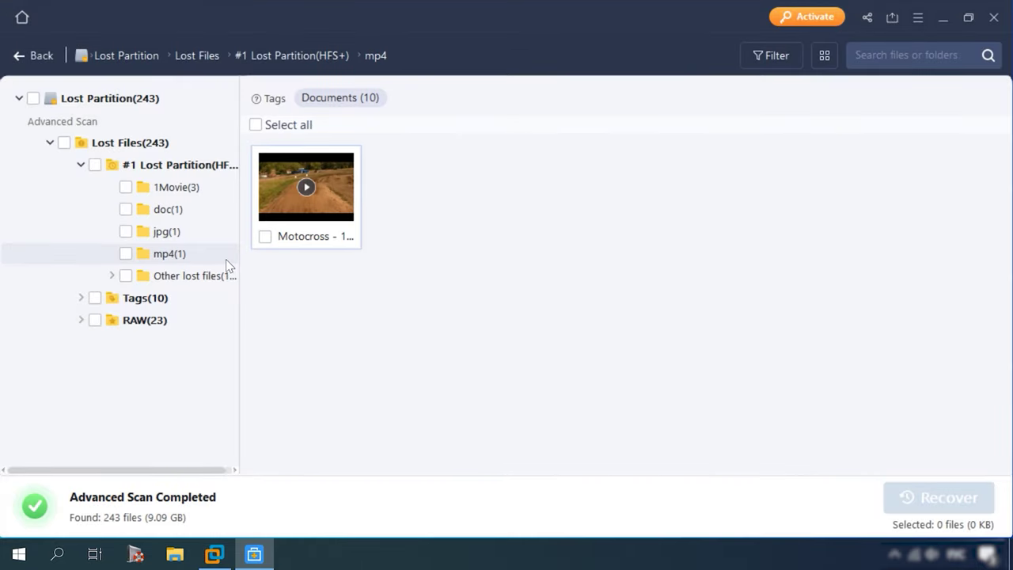
pyautogui.click(193, 275)
pyautogui.click(165, 165)
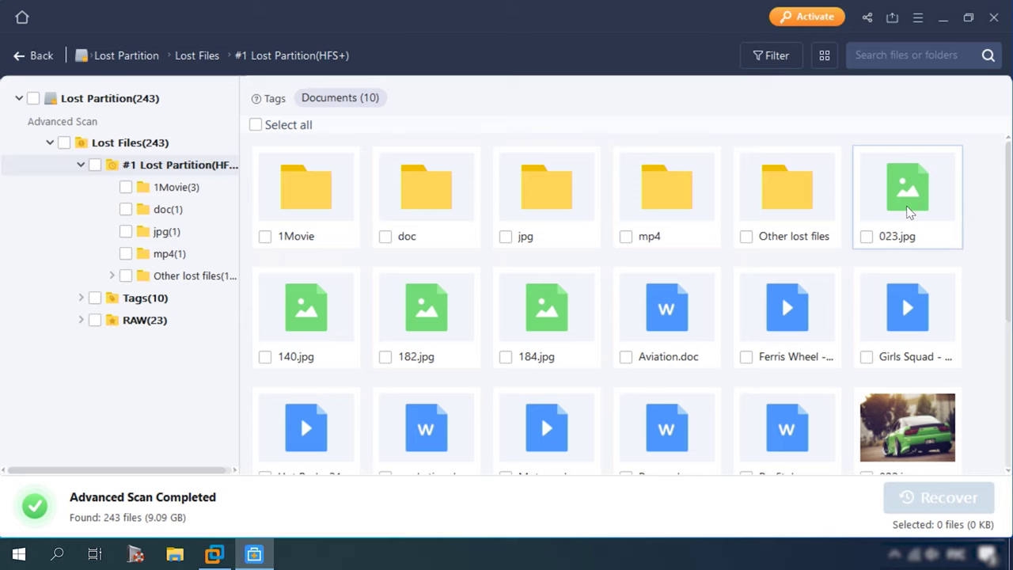
pyautogui.scroll(-3, 871, 238)
pyautogui.scroll(2, 854, 252)
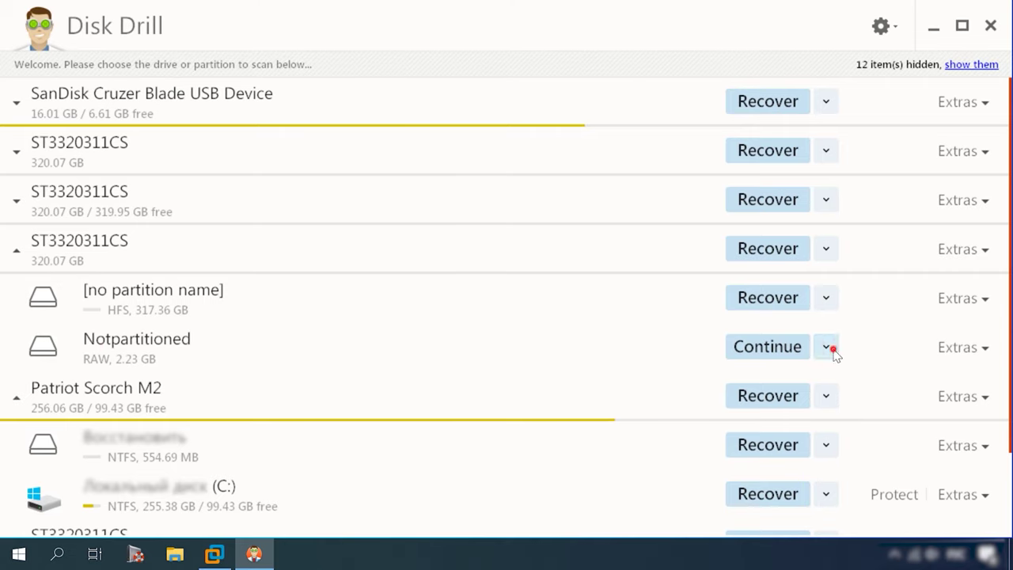
# Switch to Disk Drill, run a Deep Scan on the 2.23 GB Notpartitioned space, and expand the Documents doc folder
pyautogui.click(833, 349)
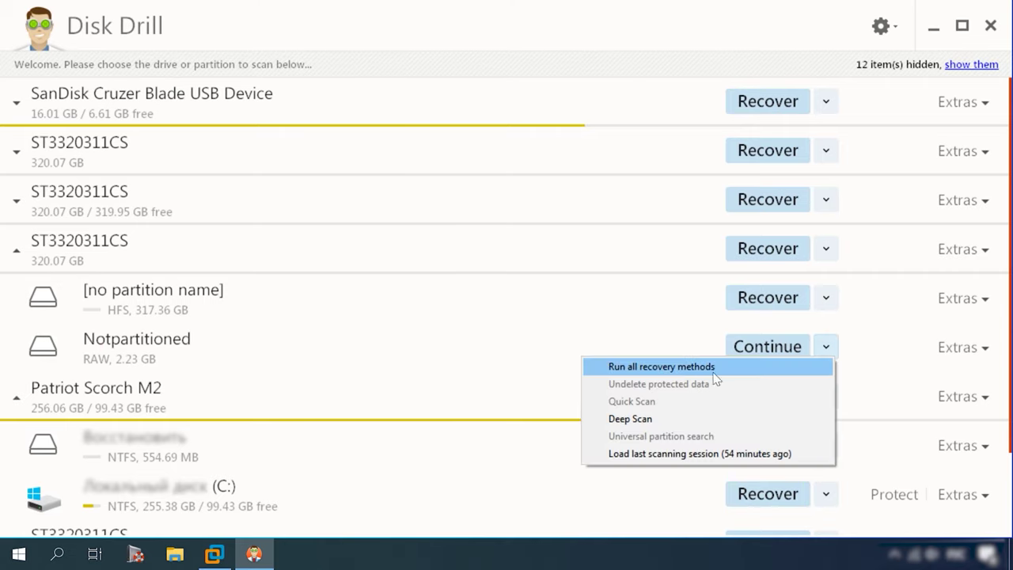
pyautogui.click(634, 419)
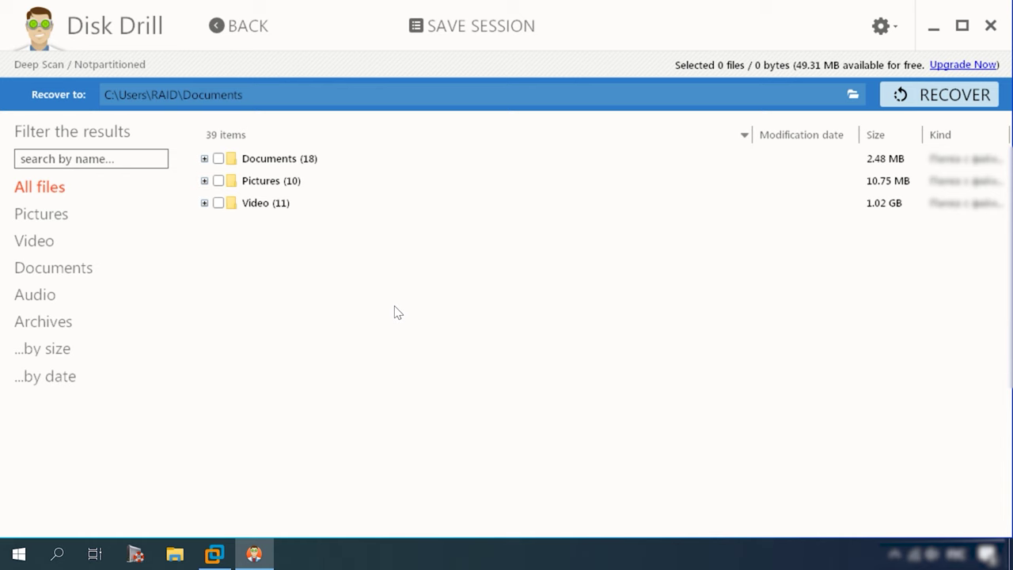
pyautogui.click(205, 159)
pyautogui.click(220, 203)
# Inspect file000000.doc in the hex view and in the preview, and check the preview of file000001.doc
pyautogui.click(285, 227)
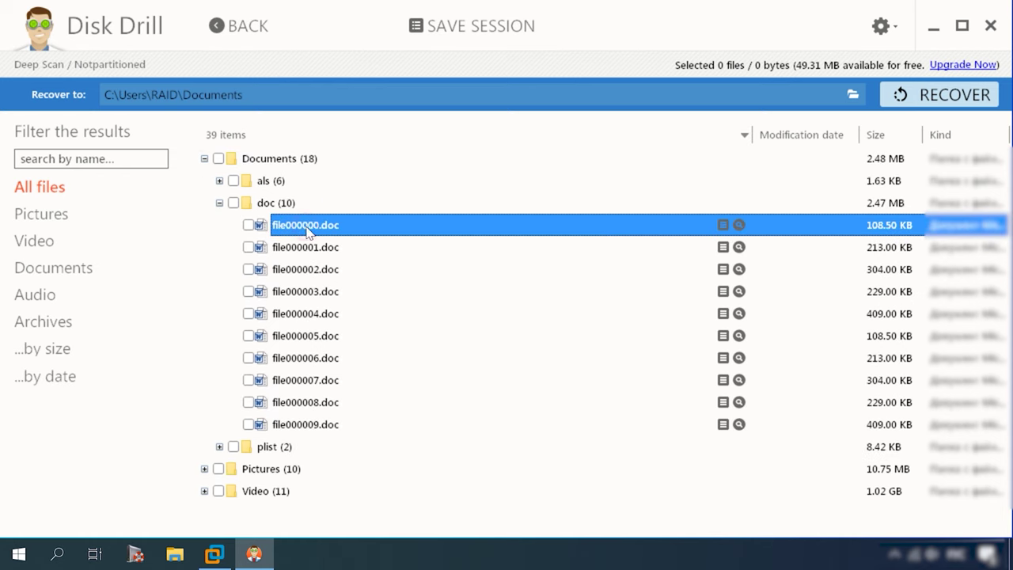
pyautogui.click(723, 225)
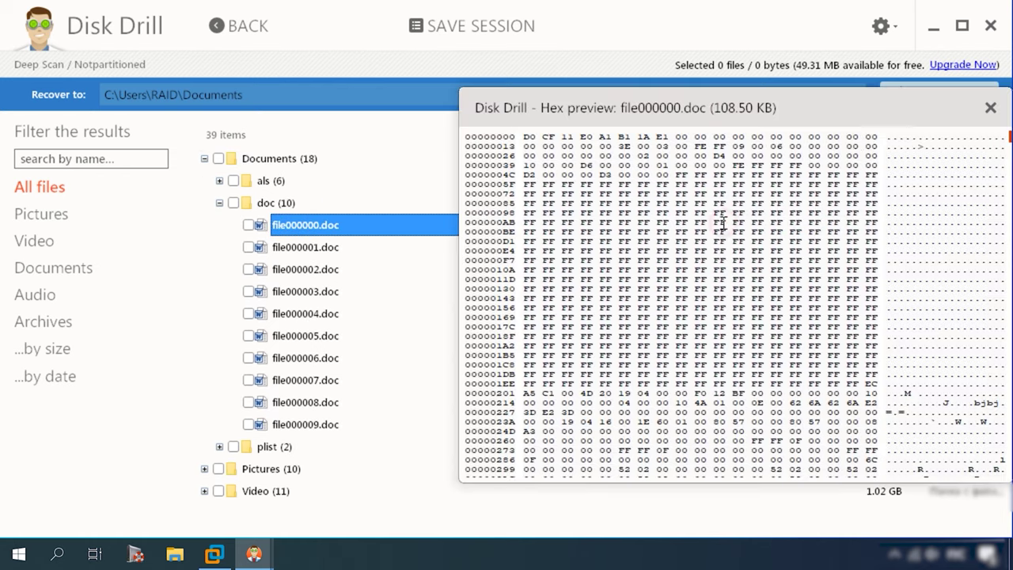
pyautogui.click(991, 111)
pyautogui.rightClick(311, 227)
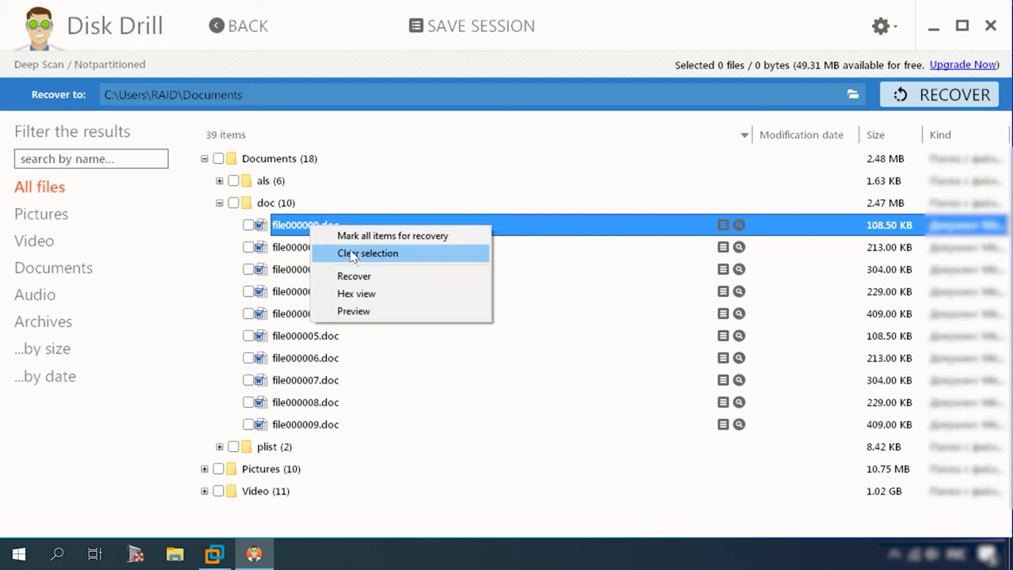
pyautogui.click(372, 311)
pyautogui.click(306, 250)
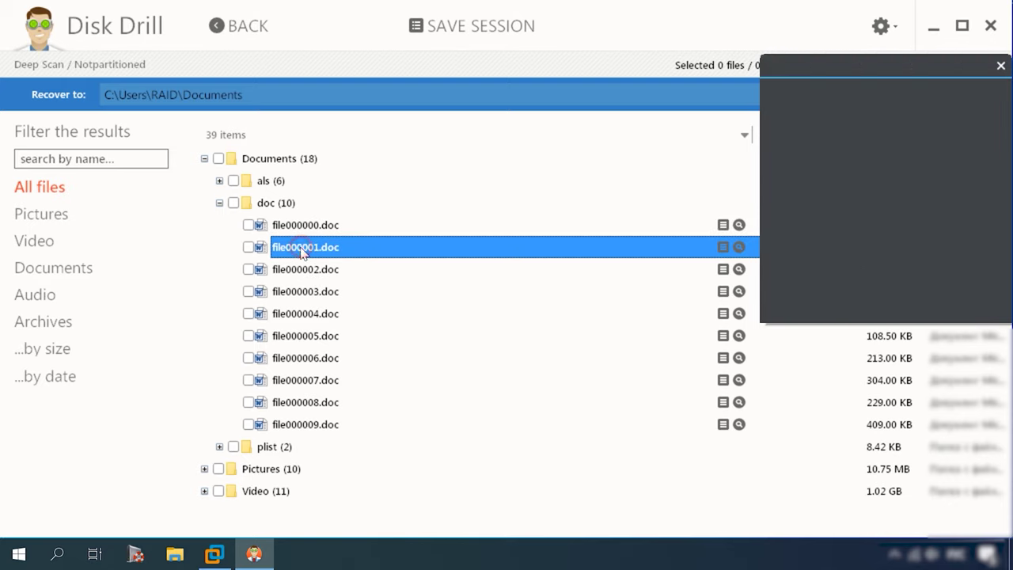
# Expand the Pictures jpg folder and go through its images one by one in the preview
pyautogui.click(204, 468)
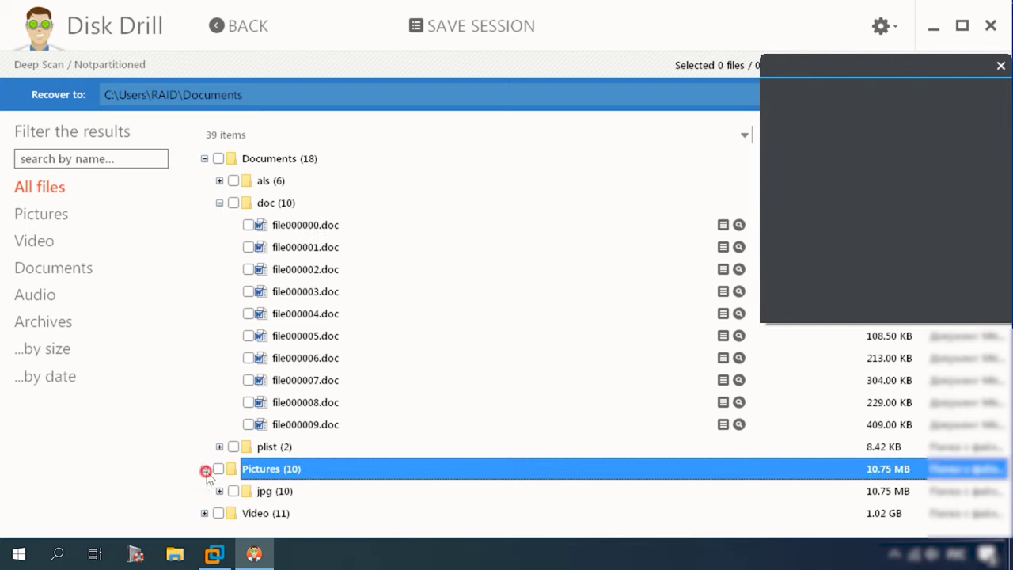
pyautogui.click(219, 489)
pyautogui.click(302, 315)
pyautogui.click(303, 335)
pyautogui.click(305, 358)
pyautogui.click(307, 380)
pyautogui.click(317, 402)
pyautogui.click(323, 424)
pyautogui.click(326, 447)
pyautogui.press('Down')
pyautogui.press('Down')
pyautogui.press('Down')
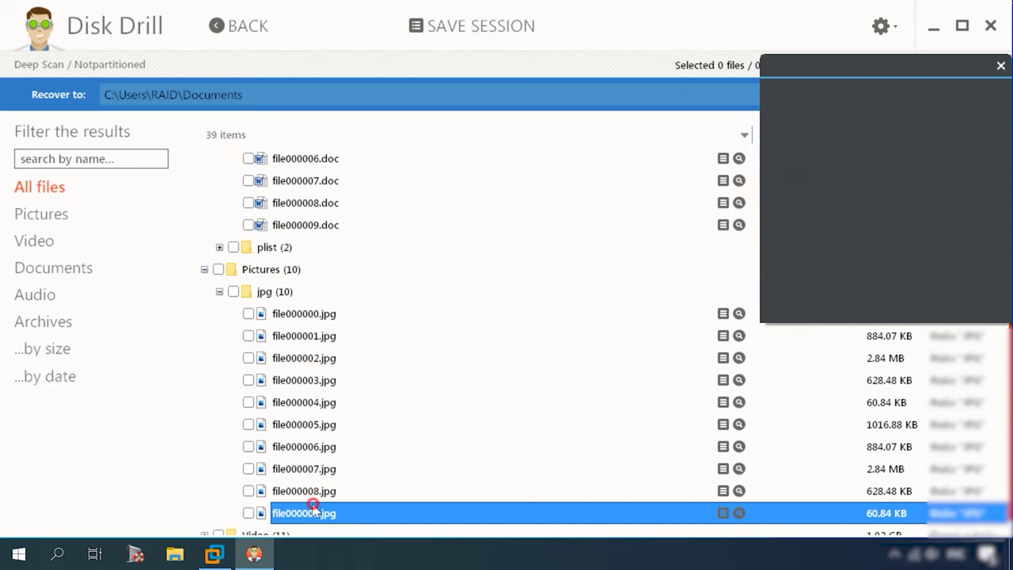
pyautogui.press('Up')
# Collapse the jpg and doc folders, expand the Video avi folder, and preview file000000.avi
pyautogui.press('Left')
pyautogui.press('Left')
pyautogui.click(219, 203)
pyautogui.click(204, 292)
pyautogui.press('Down')
pyautogui.click(219, 313)
pyautogui.click(313, 338)
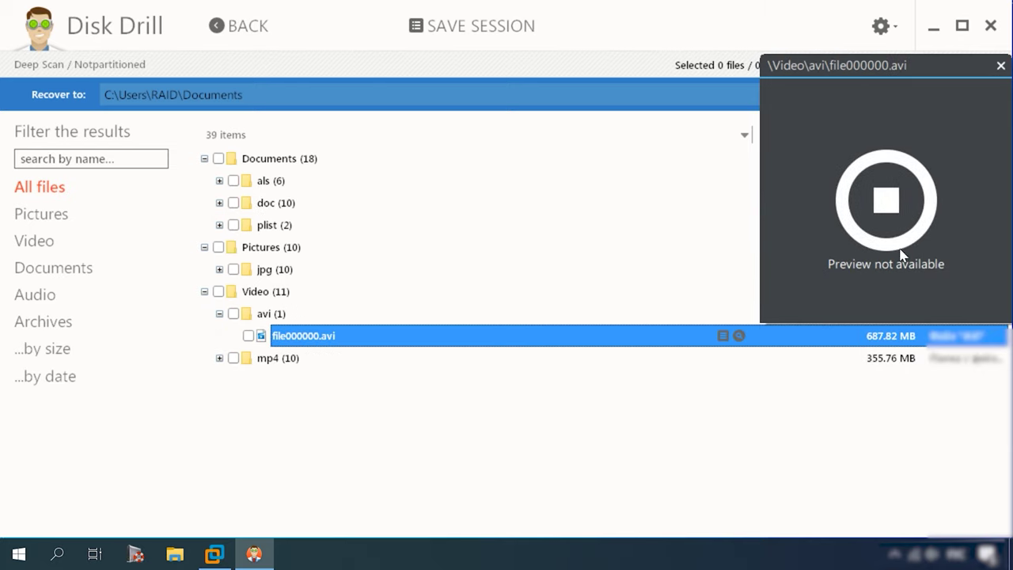
# Expand the mp4 folder under Video and check its files in the preview
pyautogui.click(219, 358)
pyautogui.press('Down')
pyautogui.press('Down')
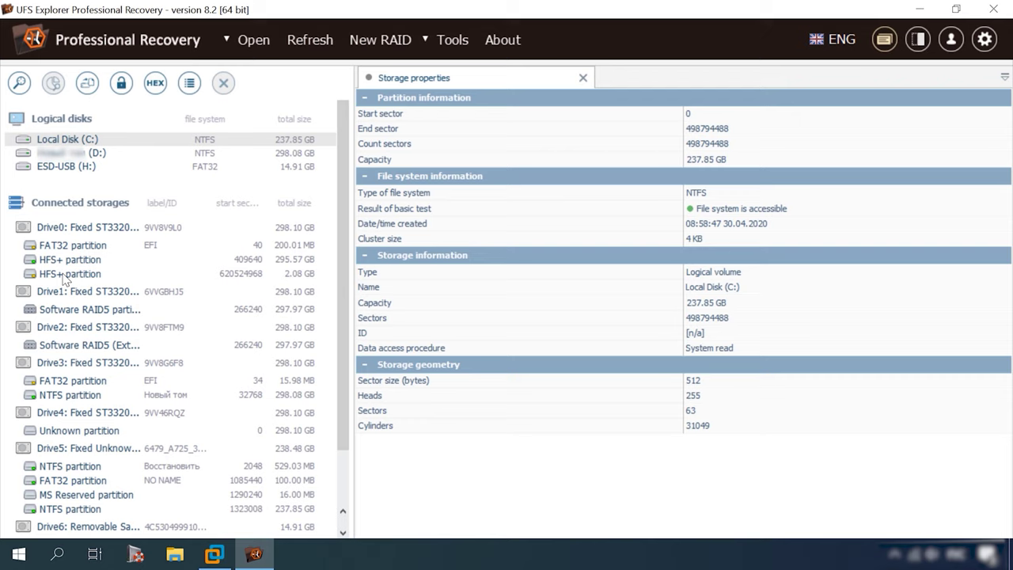
# Switch to UFS Explorer, scan the 2.08 GB HFS+ partition on Drive0 with the default options, and open the HFS+ result
pyautogui.click(65, 277)
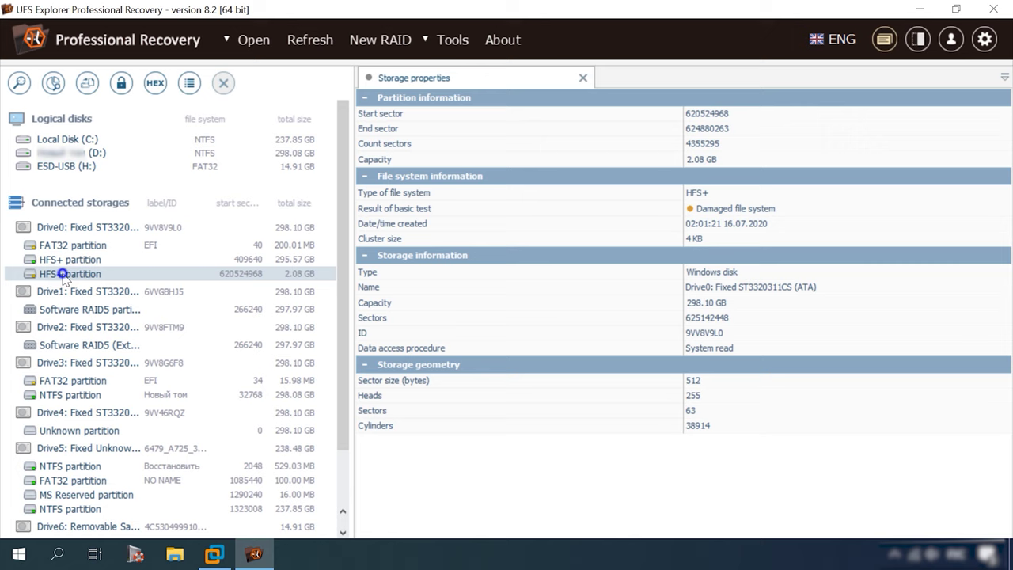
pyautogui.rightClick(63, 275)
pyautogui.click(91, 299)
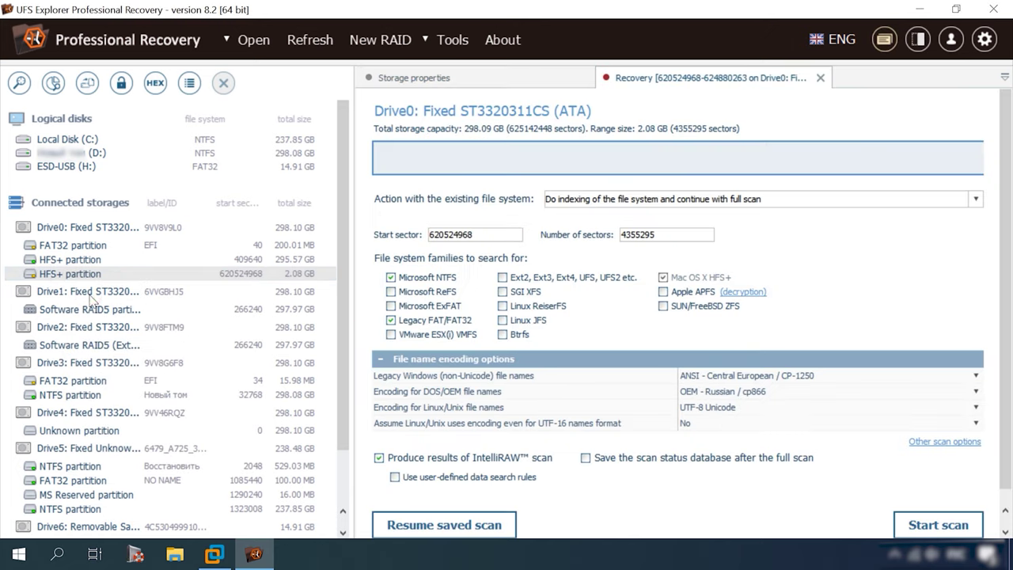
pyautogui.click(939, 525)
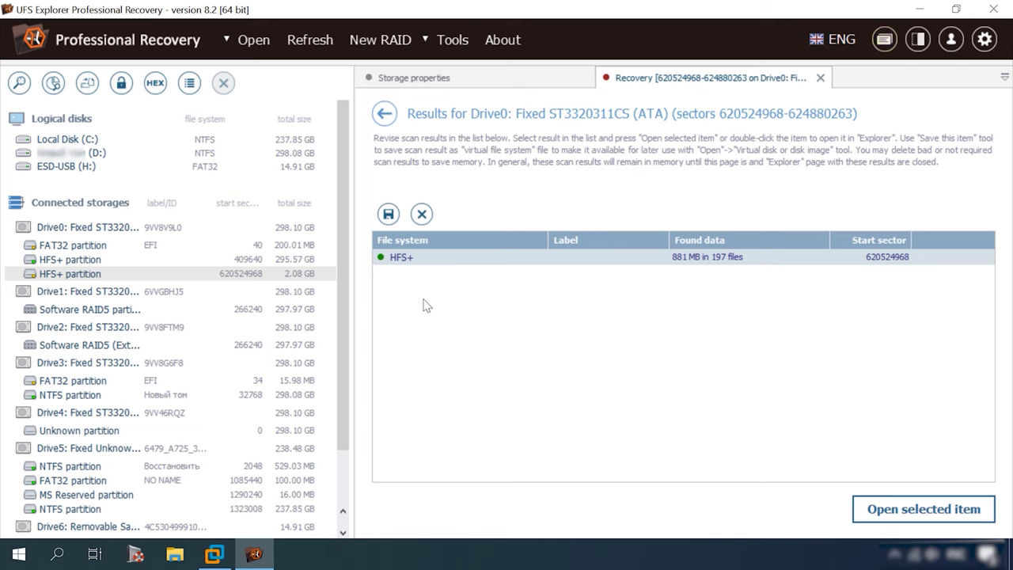
pyautogui.doubleClick(413, 259)
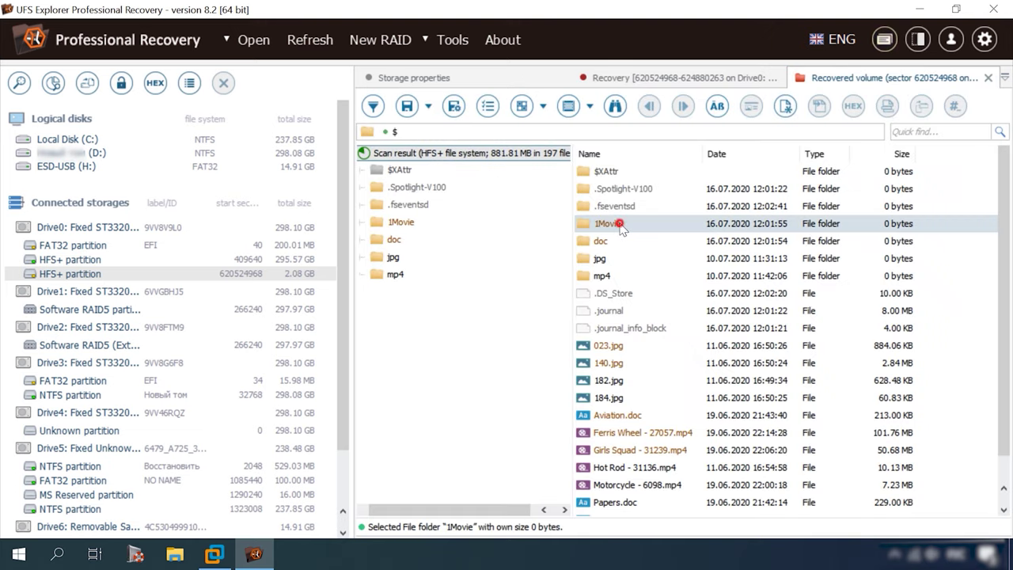
# Check the files in the 1Movie, doc, jpg and mp4 folders of the recovered volume
pyautogui.doubleClick(616, 228)
pyautogui.click(610, 191)
pyautogui.press('Down')
pyautogui.click(622, 196)
pyautogui.click(392, 256)
pyautogui.click(607, 189)
pyautogui.click(396, 274)
pyautogui.click(606, 193)
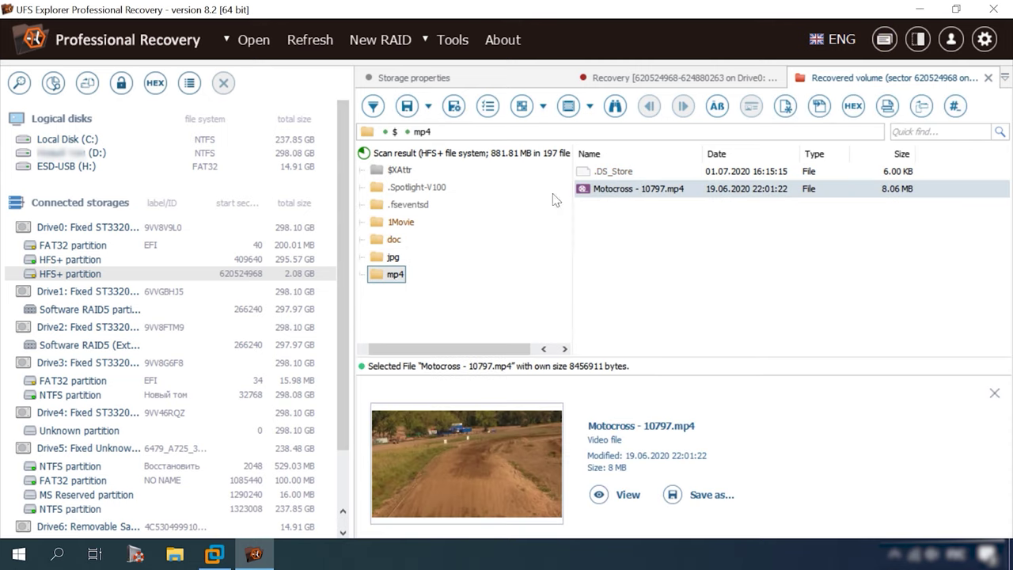
# Return to the recovered volume's root and preview its jpg, doc and mp4 files in turn
pyautogui.click(411, 153)
pyautogui.click(613, 343)
pyautogui.click(616, 346)
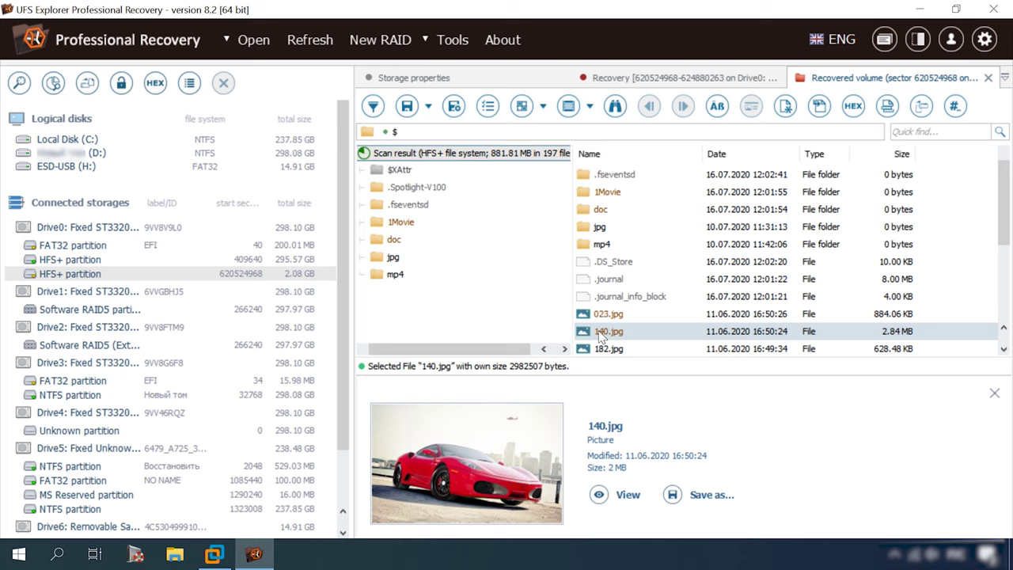
pyautogui.click(620, 347)
pyautogui.click(620, 349)
pyautogui.click(621, 347)
pyautogui.click(621, 346)
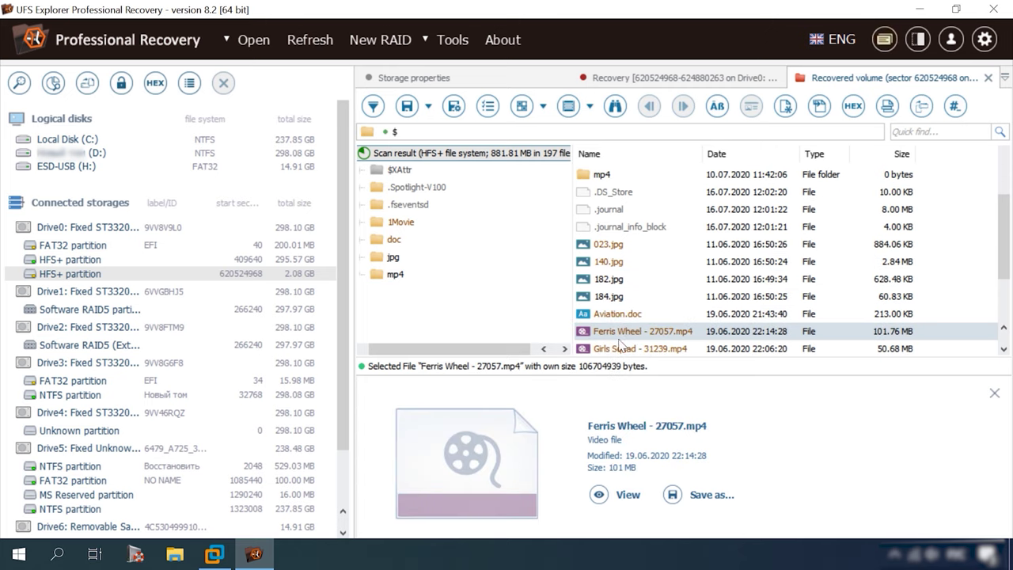
pyautogui.click(621, 349)
pyautogui.click(624, 349)
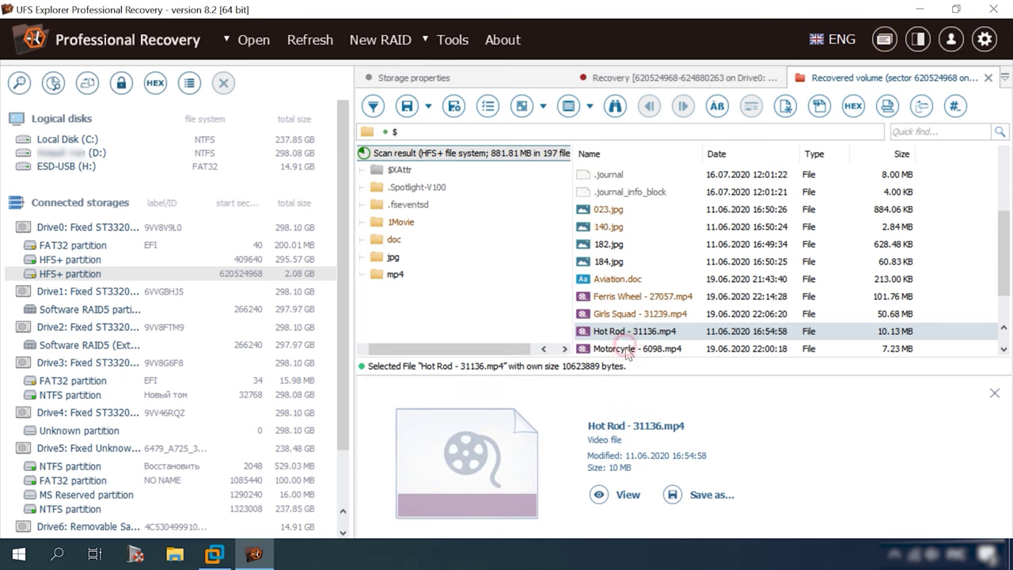
pyautogui.click(627, 350)
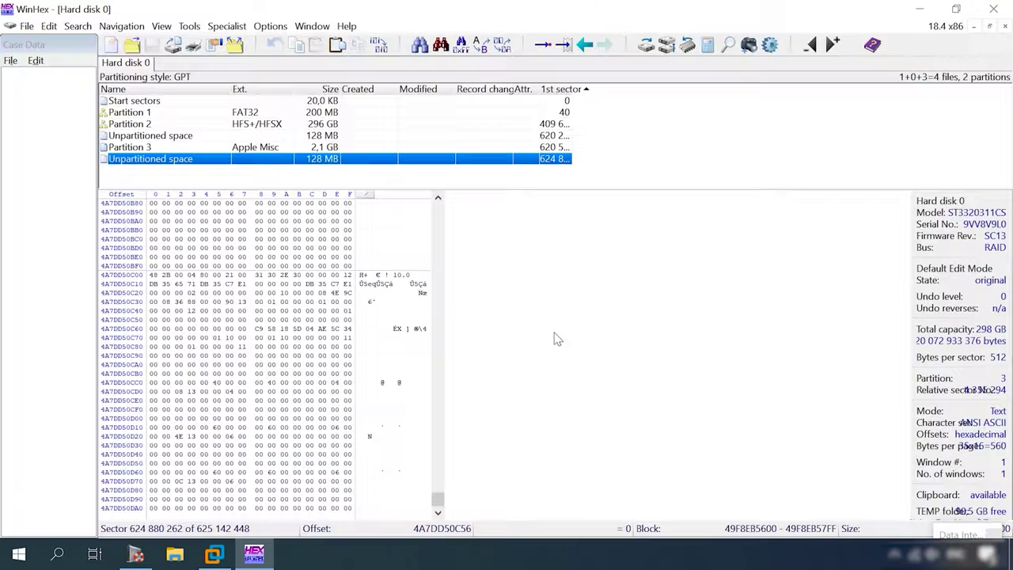
# Switch to WinHex, locate the volume header copy near Partition 3's end, and copy the zero-filled block 4A7DD50A00–4A7DD50BFF before it
pyautogui.click(198, 147)
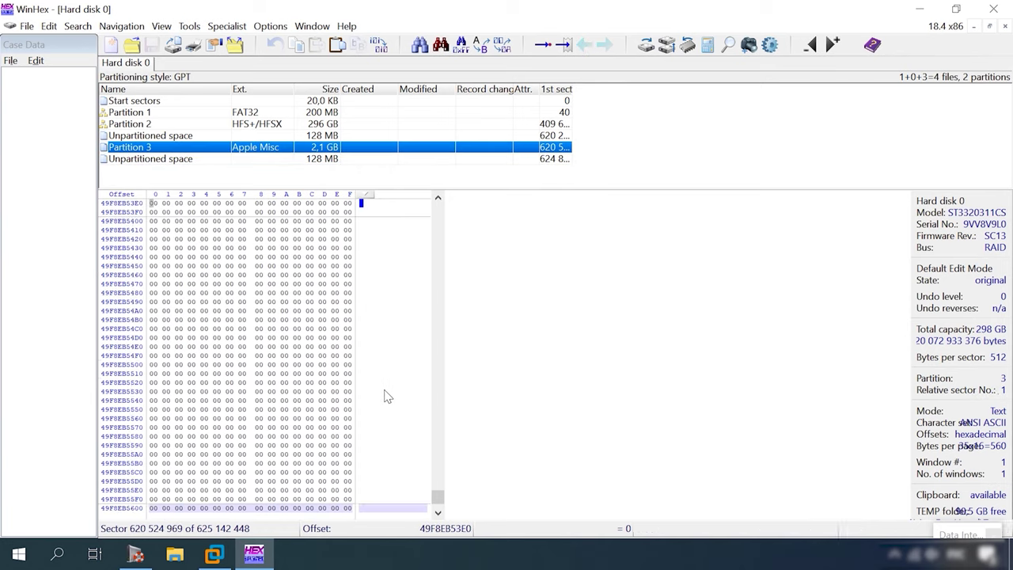
pyautogui.press('Down')
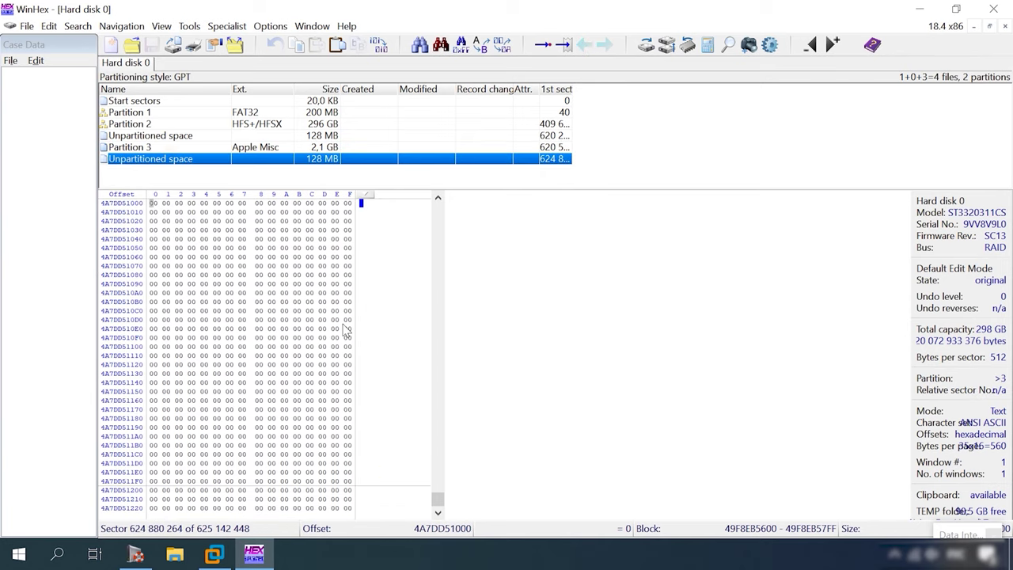
pyautogui.scroll(20, 404, 373)
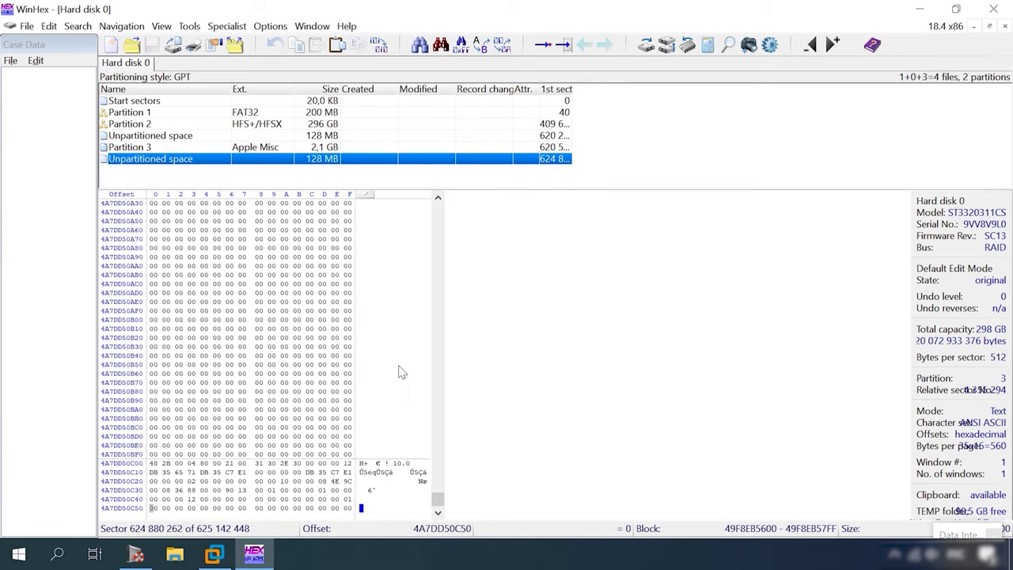
pyautogui.moveTo(152, 285); pyautogui.dragTo(348, 391)
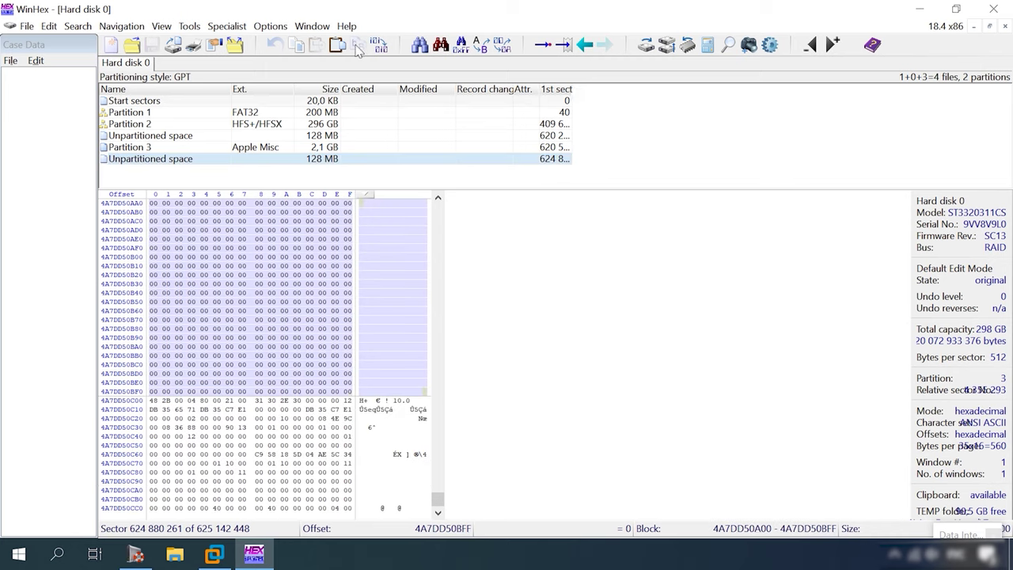
pyautogui.click(297, 45)
# Overwrite the volume header copy at offset 4A7DD50C00 with the copied zeros and save the changes to Hard disk 0
pyautogui.scroll(-6, 237, 317)
pyautogui.press('Right')
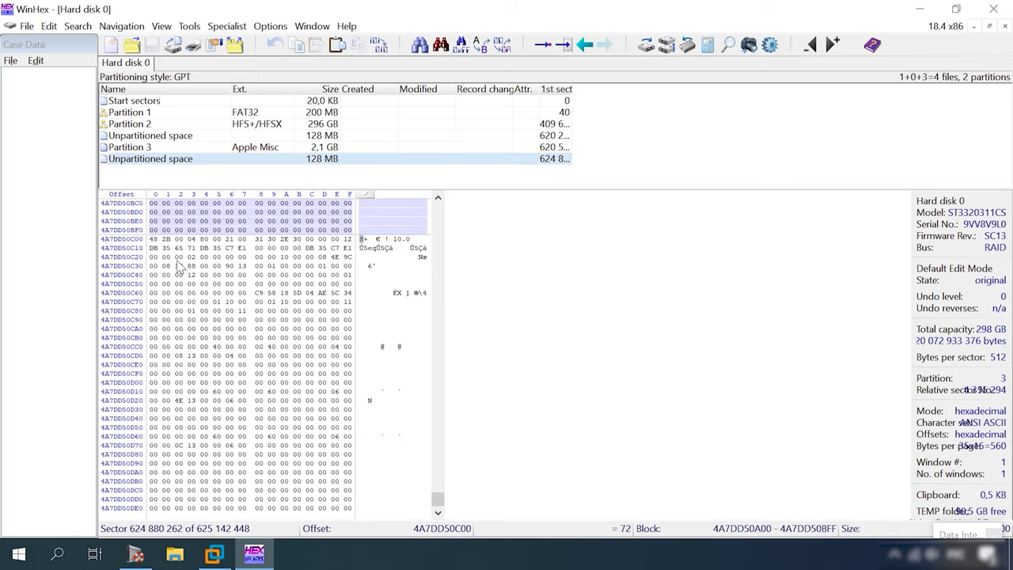
pyautogui.click(338, 45)
pyautogui.click(452, 290)
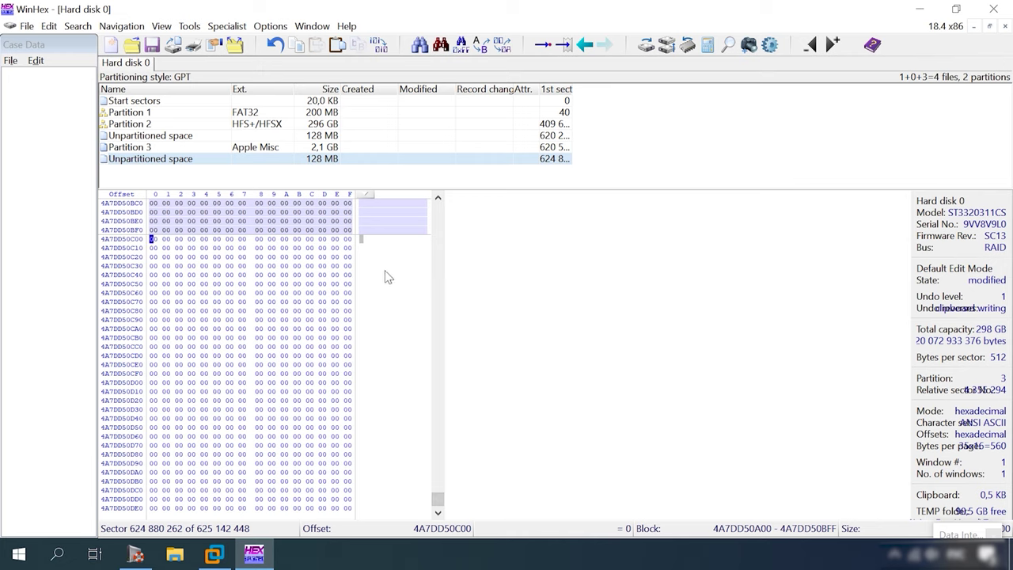
pyautogui.scroll(9, 387, 277)
pyautogui.click(162, 159)
pyautogui.scroll(20, 317, 332)
pyautogui.click(153, 45)
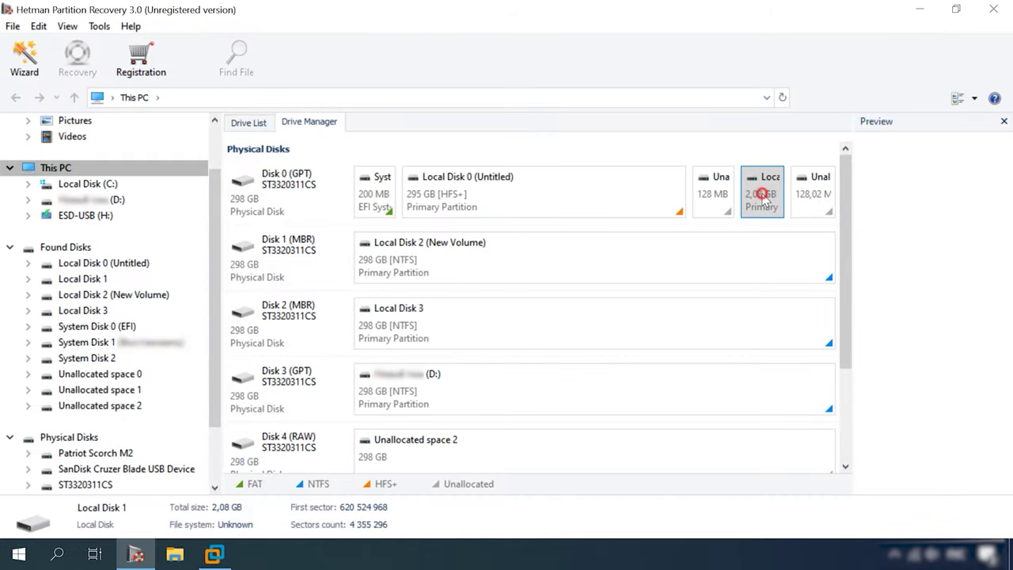
# In Hetman Partition Recovery, run a full analysis of the 2.08 GB Local Disk 1 for HFS+ only, without content-aware analysis
pyautogui.rightClick(766, 198)
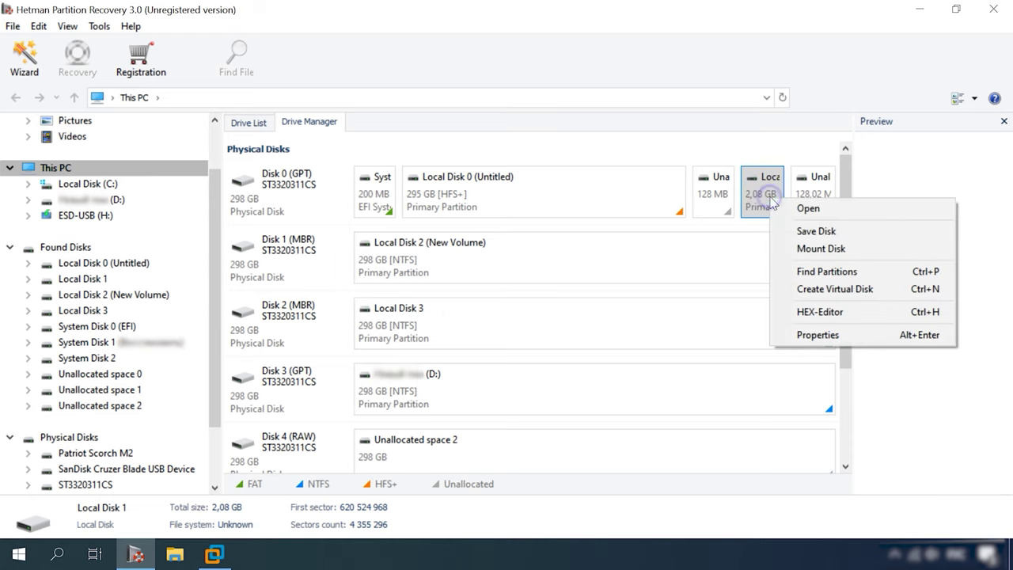
pyautogui.click(804, 208)
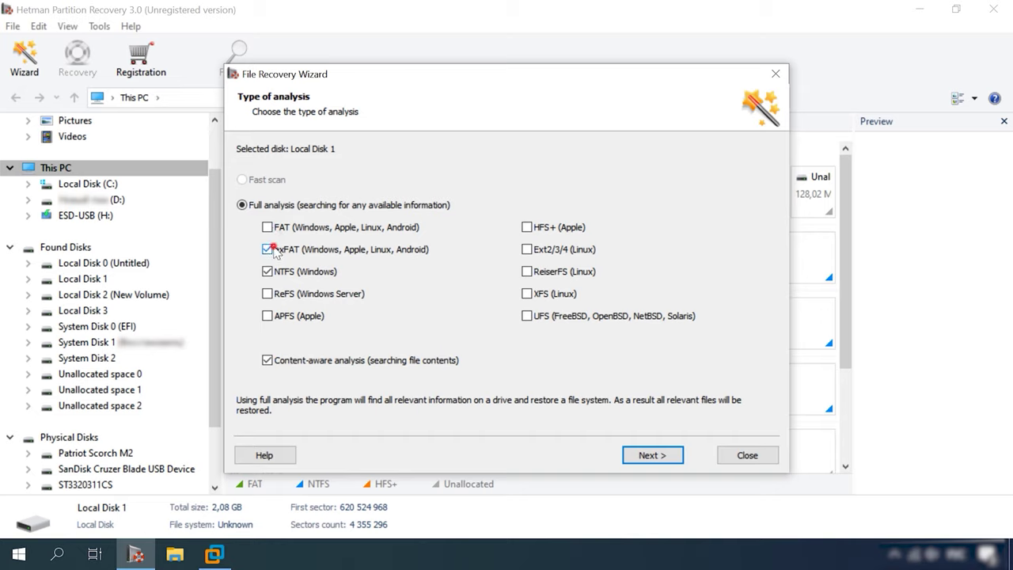
pyautogui.click(268, 361)
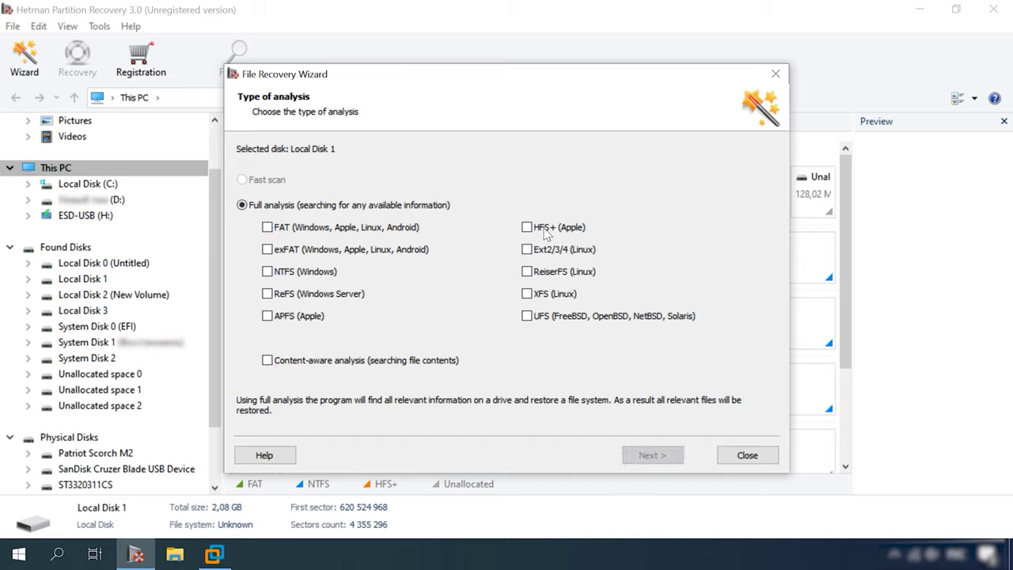
pyautogui.click(528, 227)
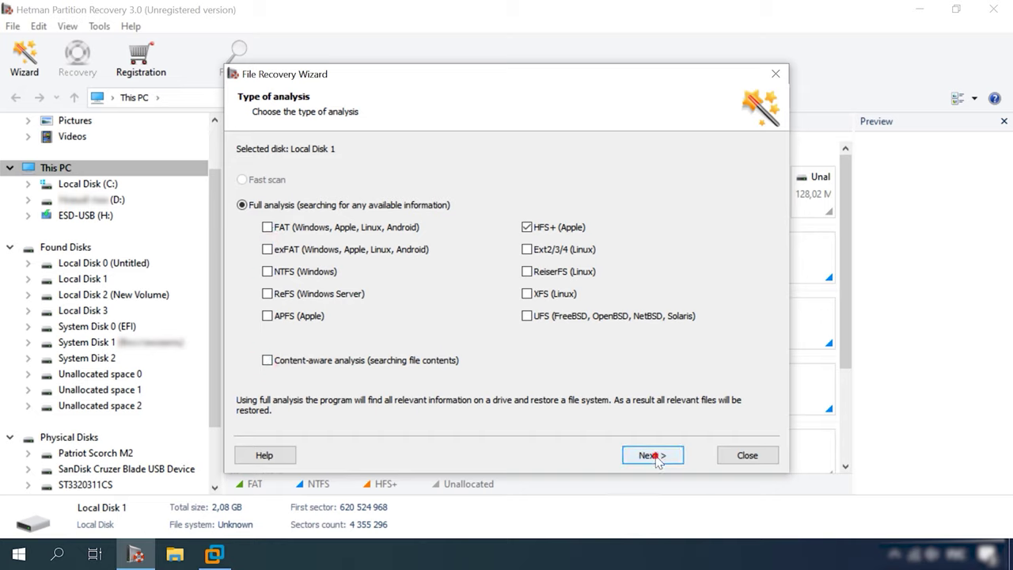
pyautogui.click(654, 456)
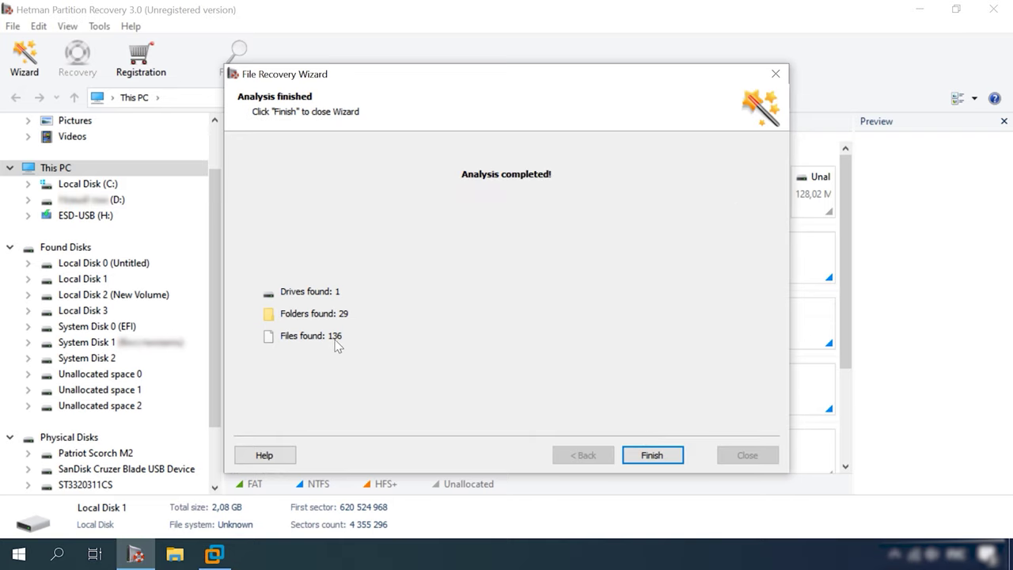
pyautogui.click(652, 455)
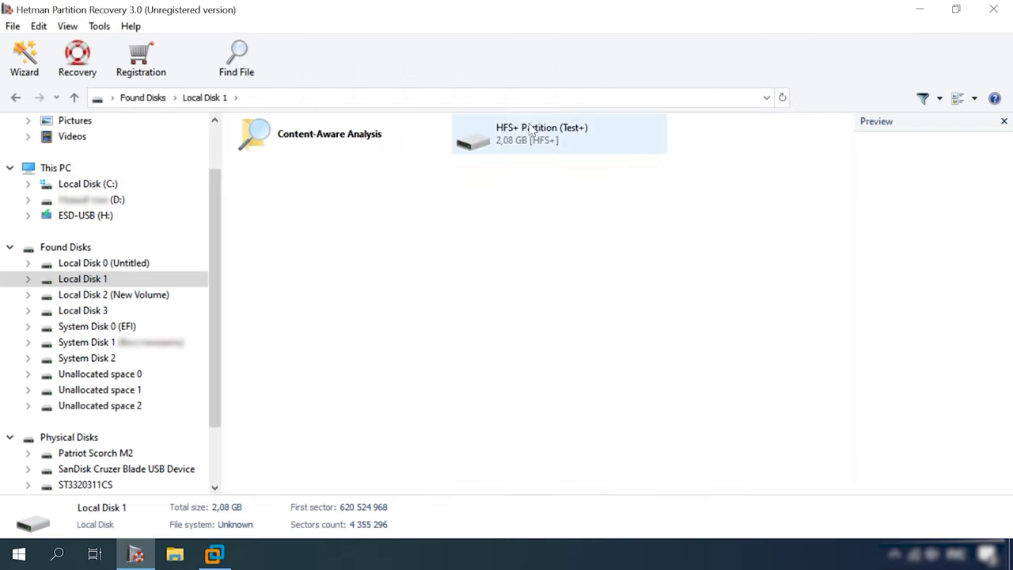
# Open the found HFS+ Partition (Test+) and preview Tron.avi in its 1Movie folder and Spaces.doc in its doc folder
pyautogui.click(507, 143)
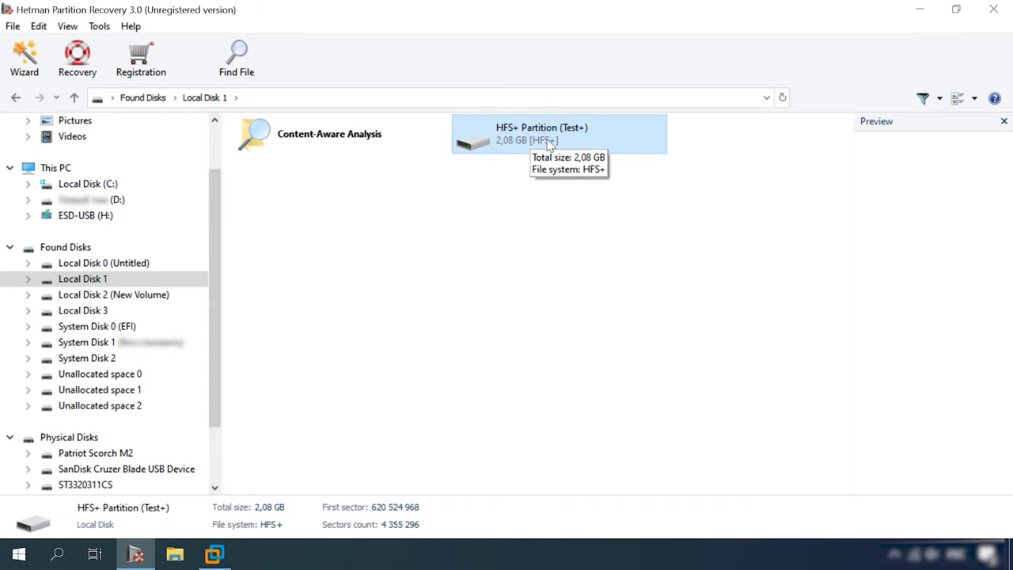
pyautogui.doubleClick(532, 141)
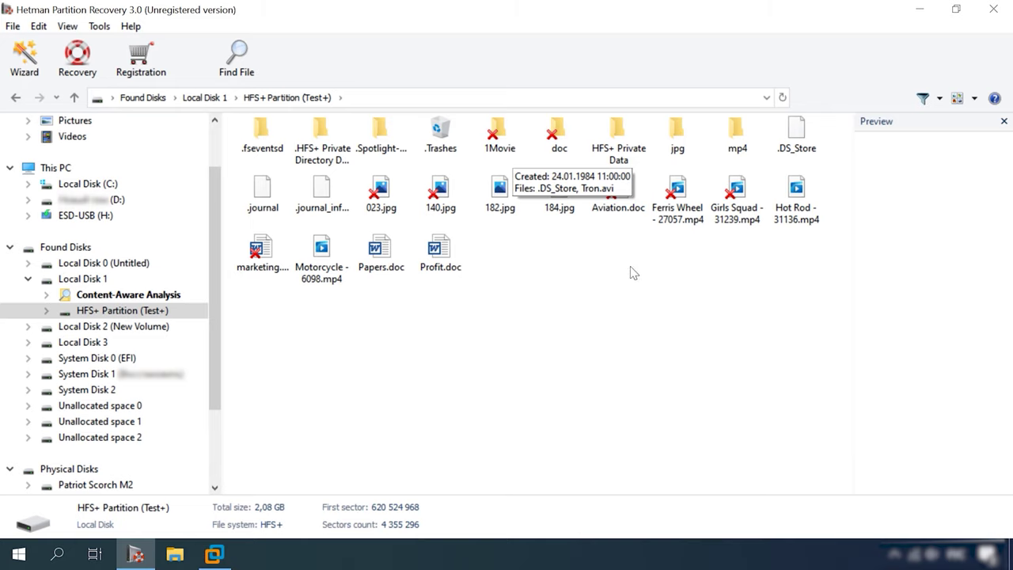
pyautogui.doubleClick(486, 154)
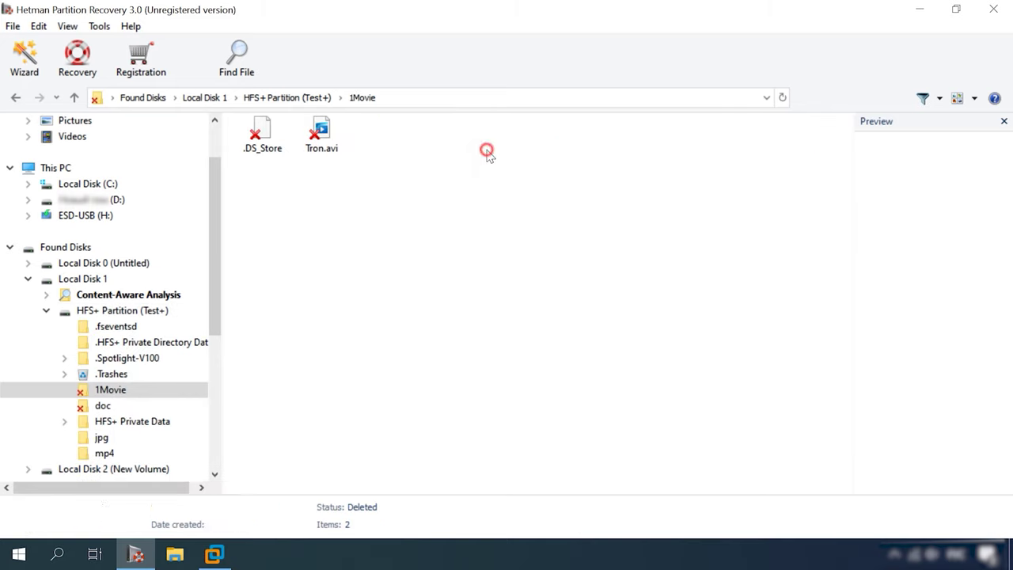
pyautogui.click(311, 145)
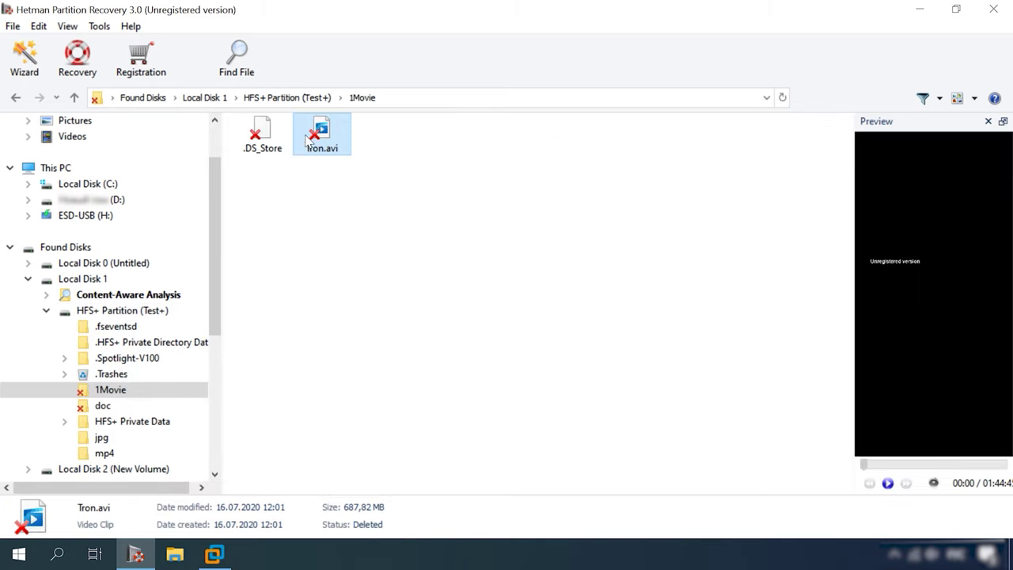
pyautogui.press('BackSpace')
pyautogui.doubleClick(554, 141)
pyautogui.click(336, 151)
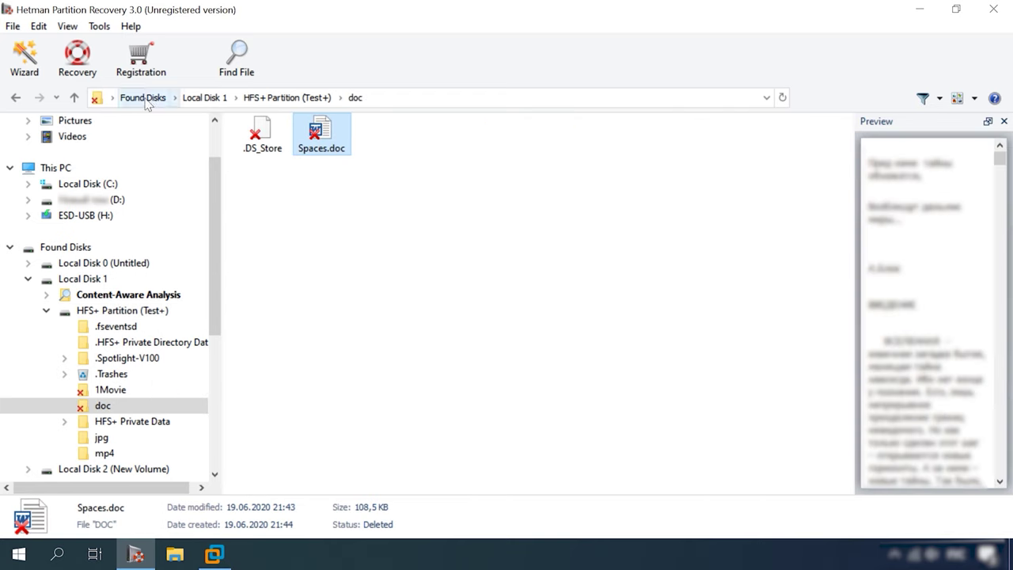
# Return to the HFS+ partition's root and preview its files in turn, from 023.jpg through Aviation.doc to the Hot Rod video
pyautogui.press('BackSpace')
pyautogui.click(378, 194)
pyautogui.click(437, 196)
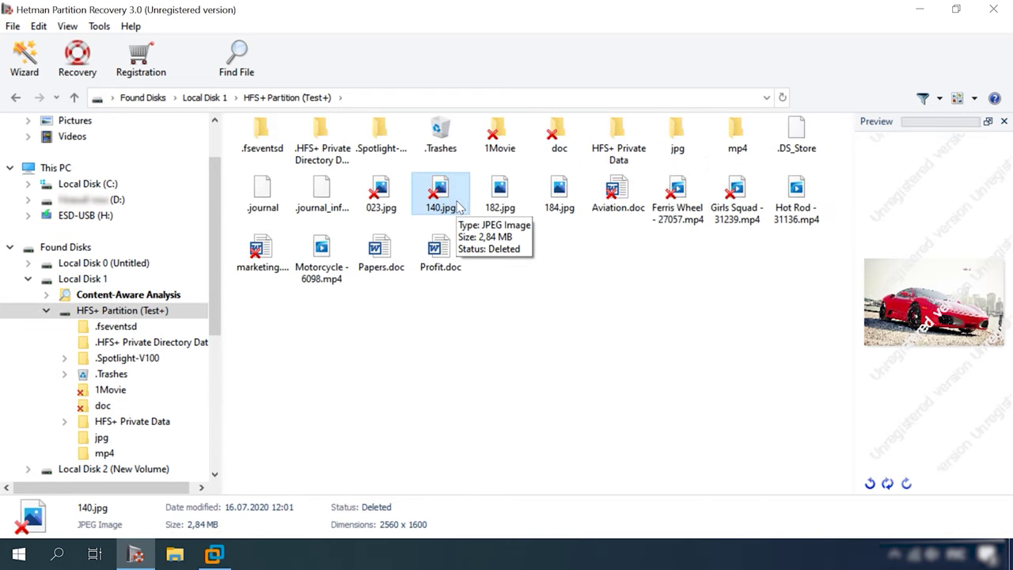
pyautogui.click(498, 194)
pyautogui.click(558, 194)
pyautogui.click(616, 194)
pyautogui.click(677, 198)
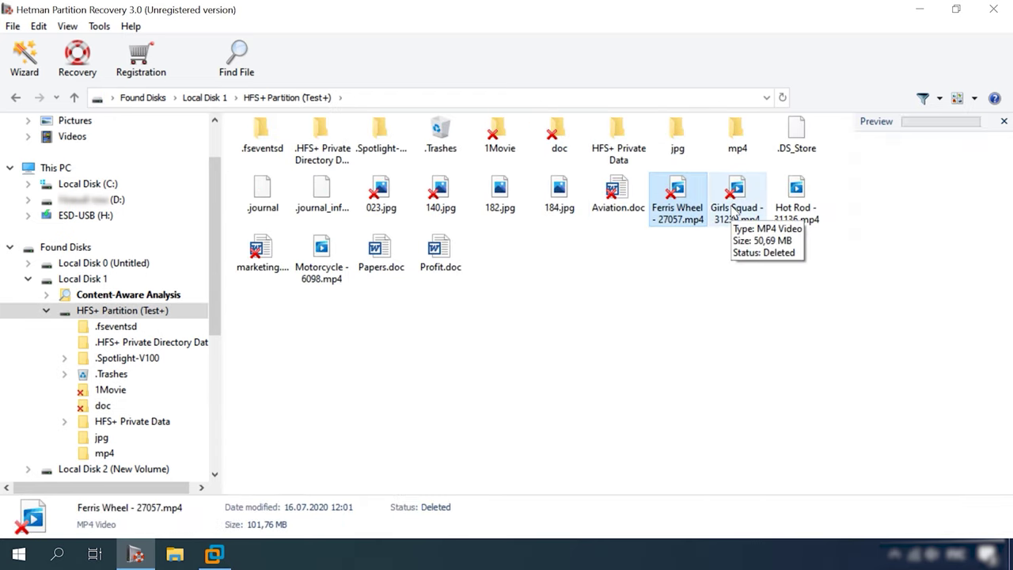
pyautogui.click(736, 197)
pyautogui.click(796, 197)
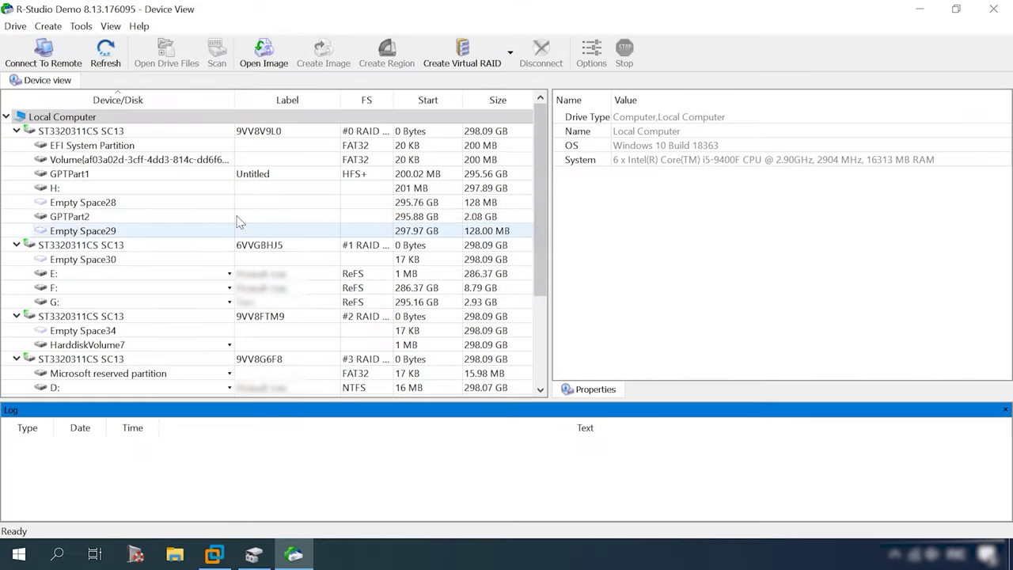
# Switch to R-Studio and scan the 2.08 GB partition GPTPart2 with HFS as the only file system searched
pyautogui.click(83, 217)
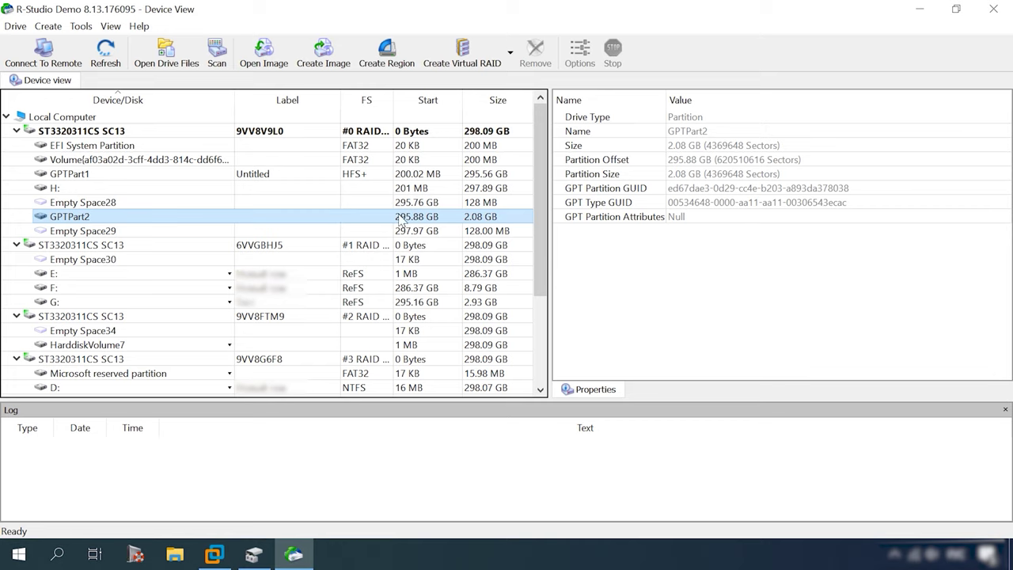
pyautogui.rightClick(95, 218)
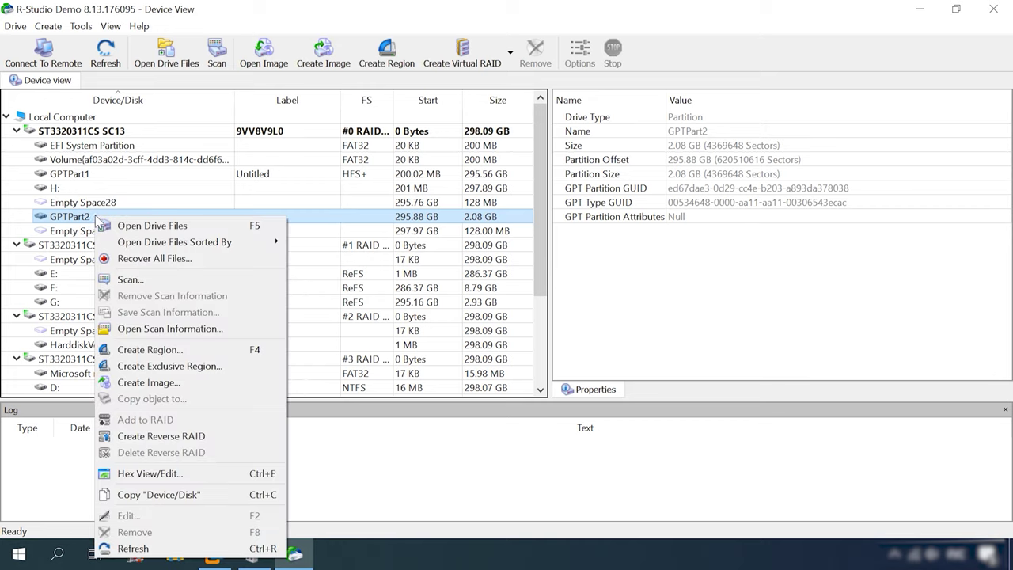
pyautogui.click(156, 282)
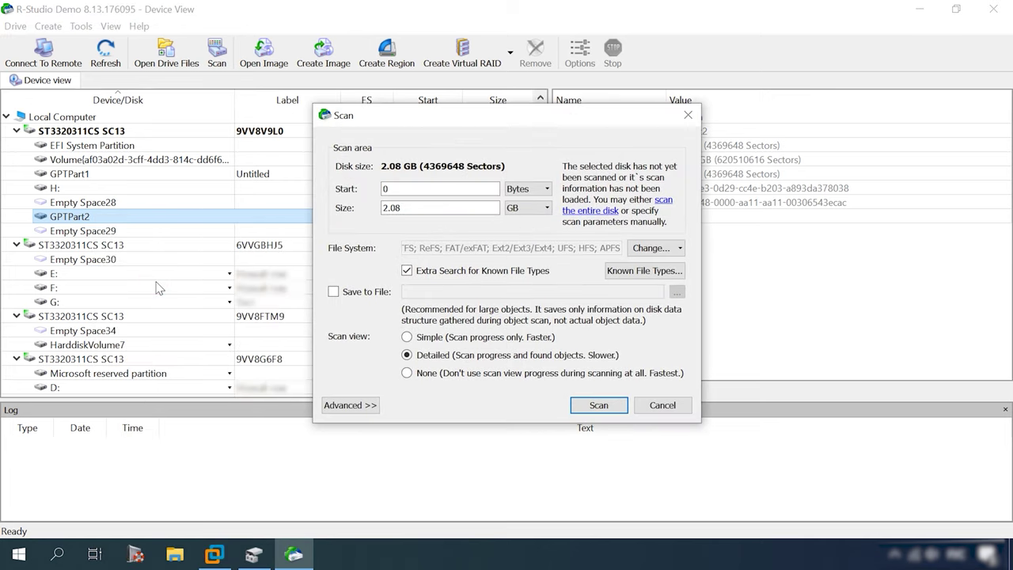
pyautogui.click(677, 250)
pyautogui.click(659, 267)
pyautogui.click(659, 284)
pyautogui.click(658, 302)
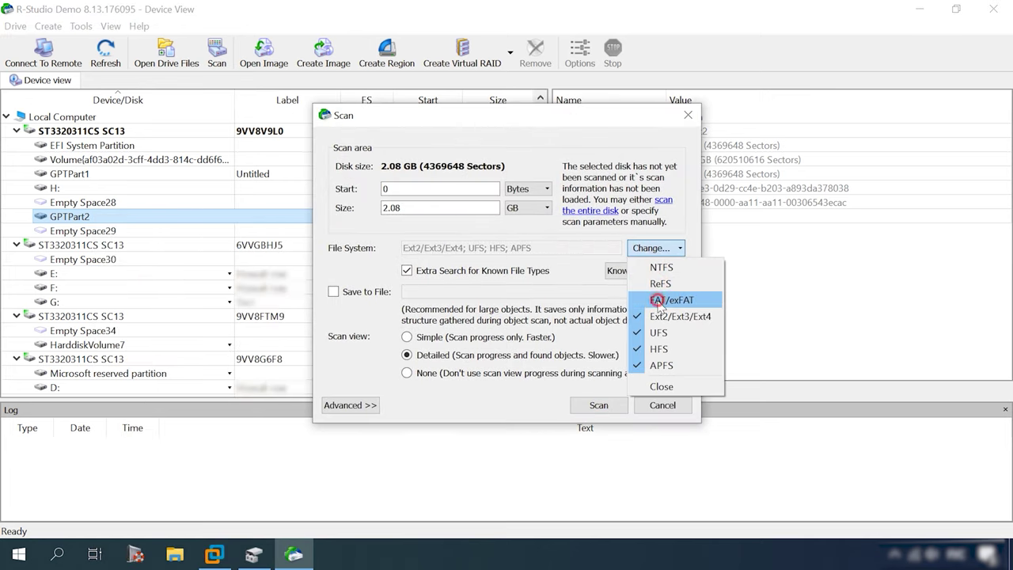
pyautogui.click(659, 317)
pyautogui.click(659, 333)
pyautogui.click(659, 365)
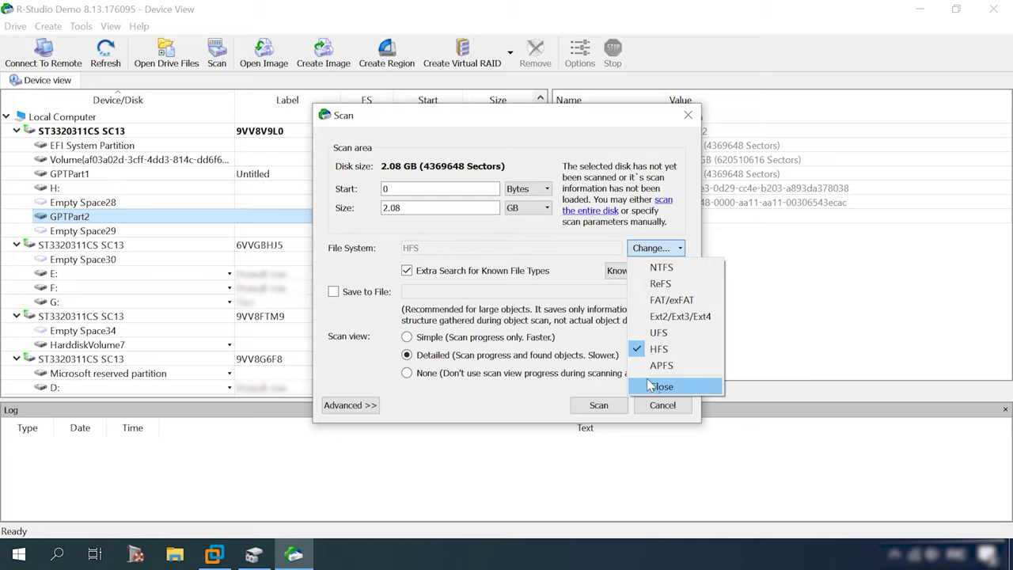
pyautogui.click(657, 387)
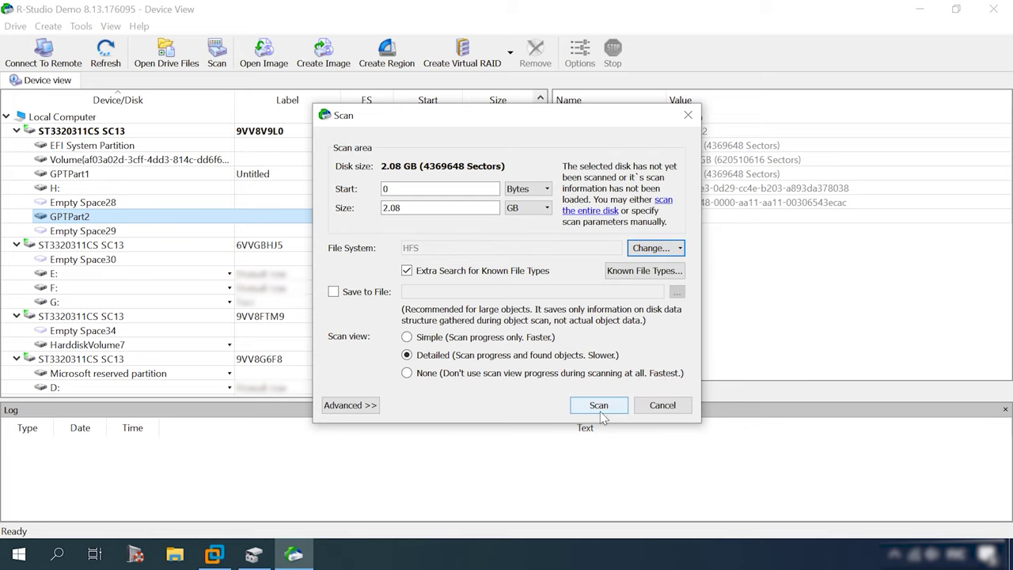
pyautogui.click(599, 406)
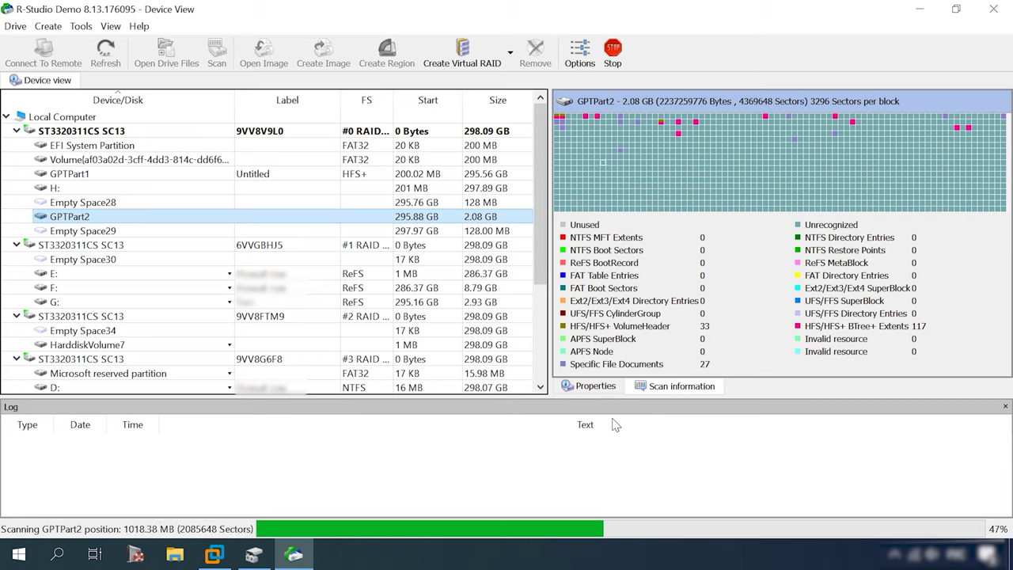
# Open the drive files of the Recognized0 HFS+ volume found under GPTPart2 and display them as small icons
pyautogui.click(115, 246)
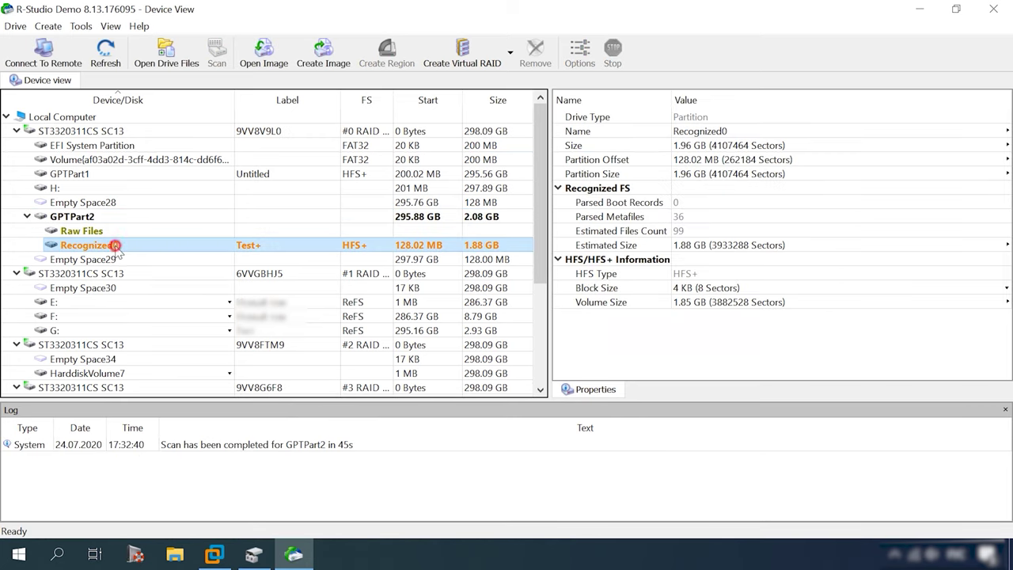
pyautogui.rightClick(116, 256)
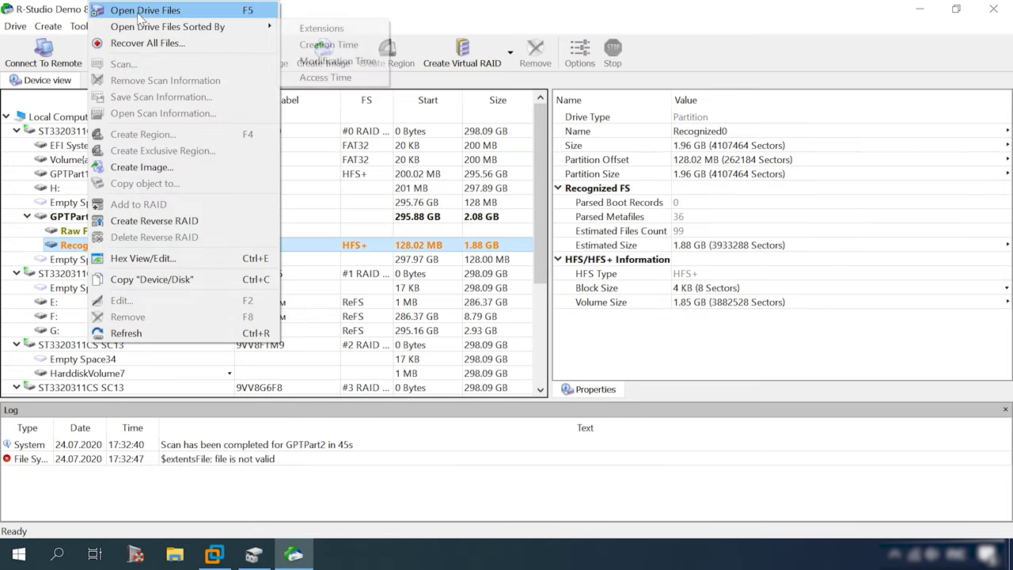
pyautogui.click(190, 9)
pyautogui.click(835, 391)
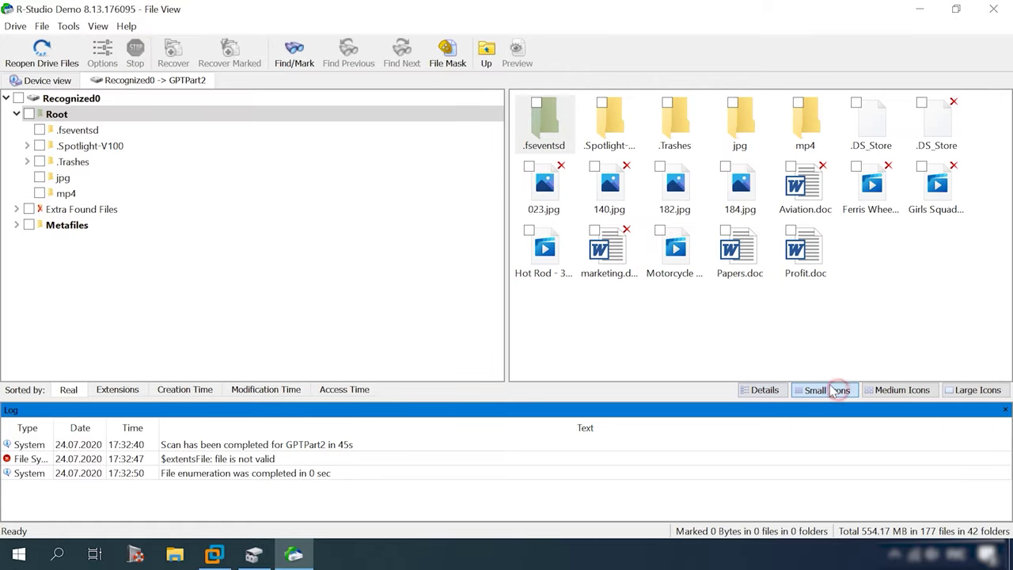
pyautogui.click(775, 322)
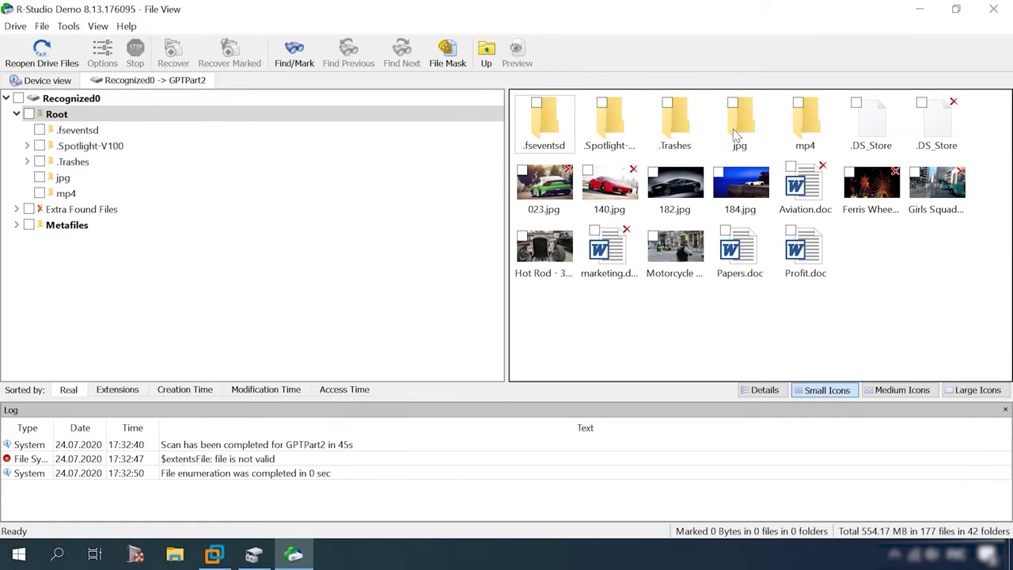
# Check the mp4 folder, 023.jpg, 140.jpg and Aviation.doc in the root of the recognized volume
pyautogui.click(801, 137)
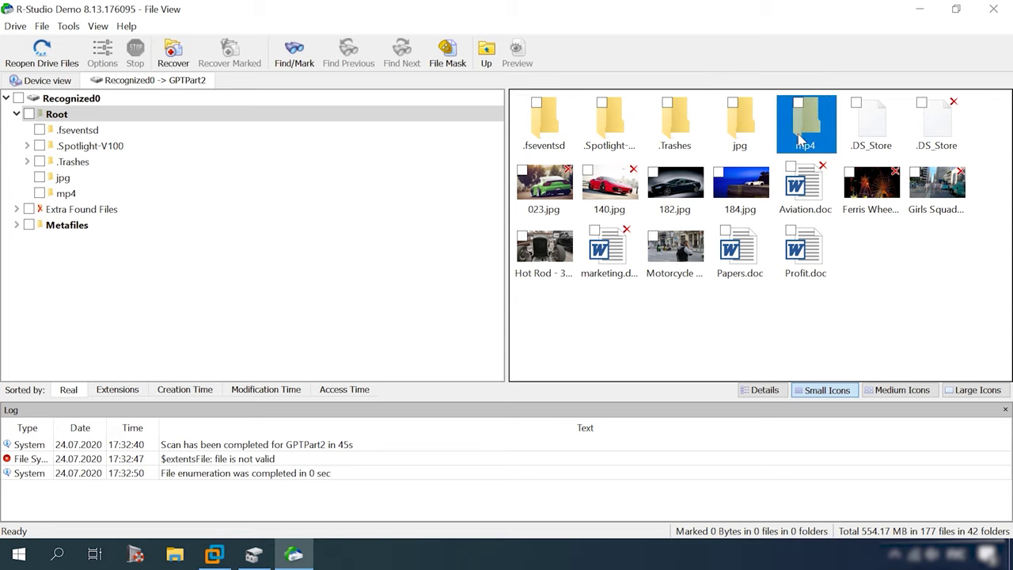
pyautogui.click(554, 198)
pyautogui.click(617, 196)
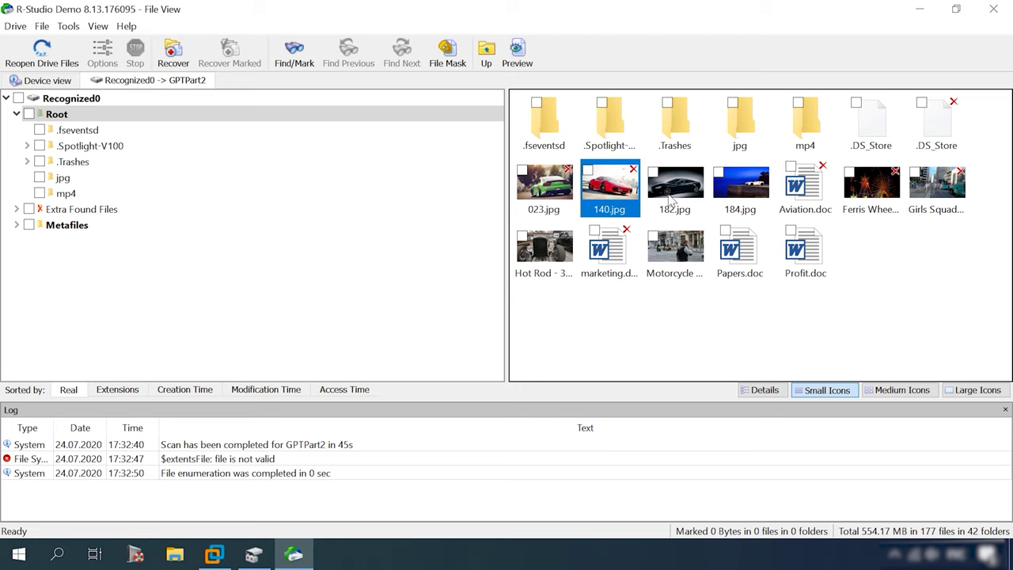
pyautogui.click(821, 207)
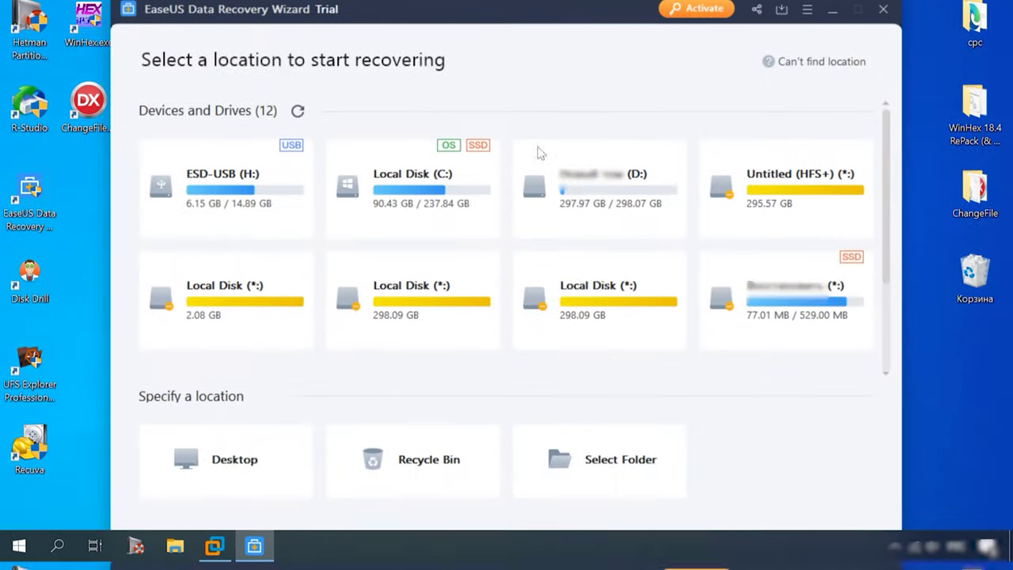
# Switch to EaseUS Data Recovery Wizard, scan the 2.08 GB Local Disk, and open the 1Movie folder of the lost HFS+ partition
pyautogui.moveTo(238, 349)
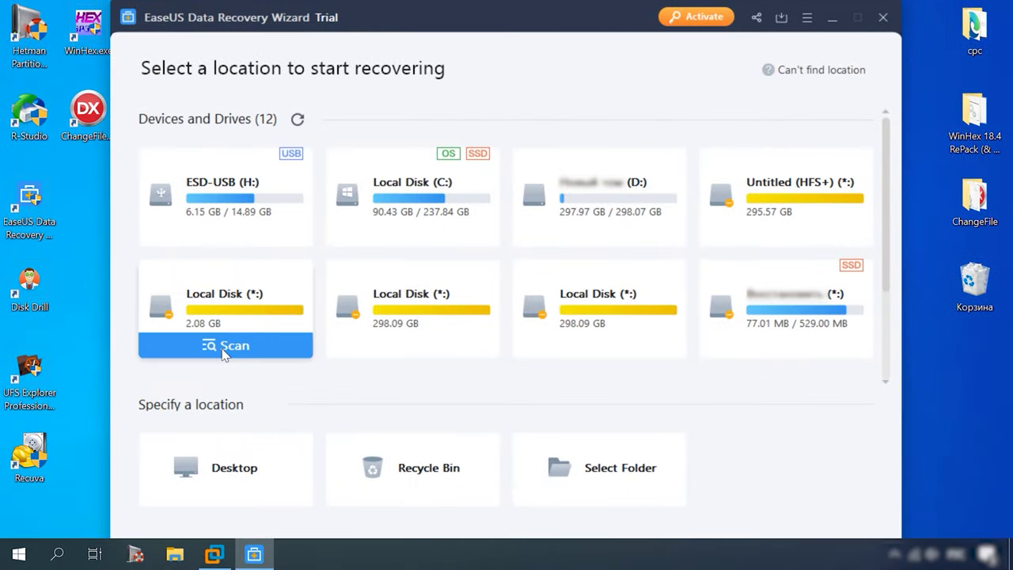
pyautogui.click(224, 346)
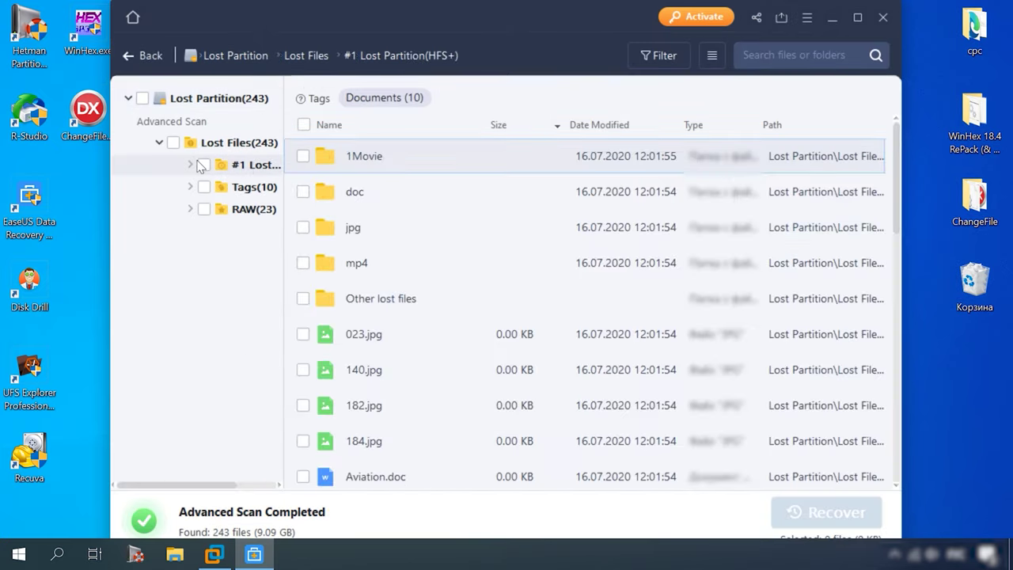
pyautogui.doubleClick(380, 158)
pyautogui.moveTo(283, 192); pyautogui.dragTo(434, 191)
# Preview the files in the doc, jpg and mp4 folders, including Spaces.doc and Motocross - 10797.mp4, and check the Other lost files folder
pyautogui.click(273, 210)
pyautogui.doubleClick(498, 162)
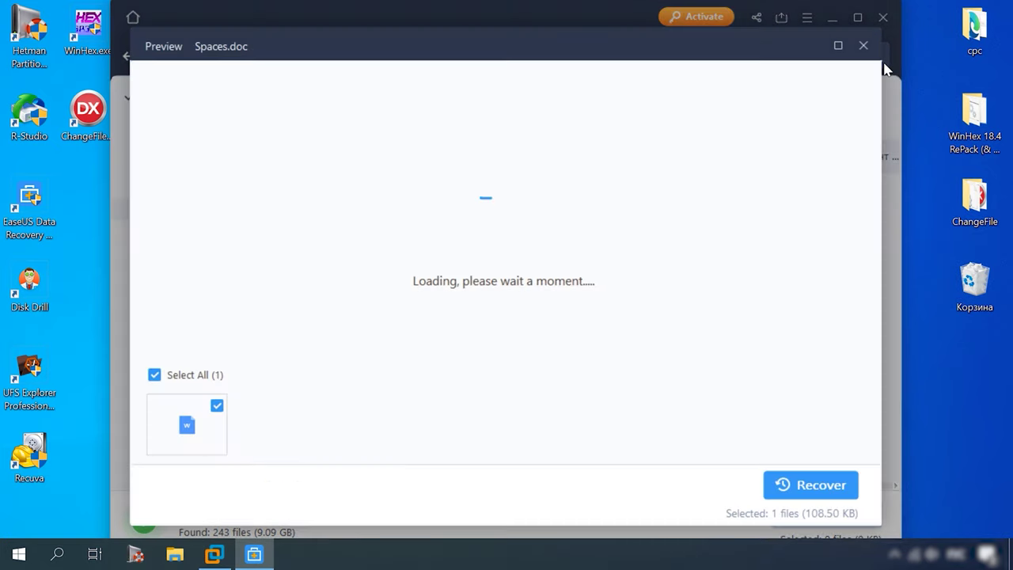
pyautogui.click(865, 46)
pyautogui.click(275, 231)
pyautogui.doubleClick(506, 156)
pyautogui.press('Escape')
pyautogui.click(276, 253)
pyautogui.doubleClick(519, 156)
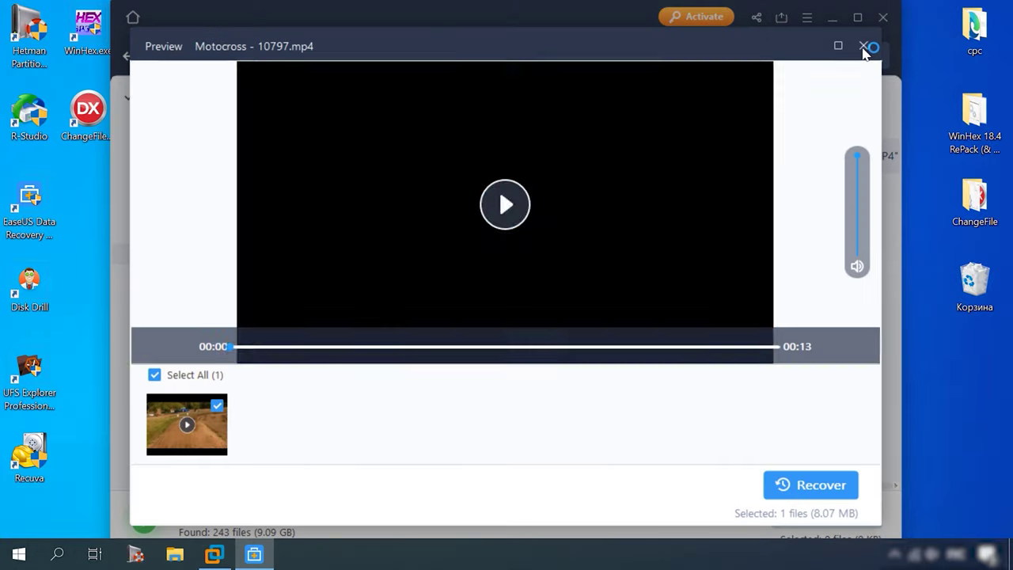
pyautogui.click(867, 45)
pyautogui.click(269, 275)
# Return to #1 Lost Partition(HFS+) and display its contents as large icons with the Preview Pane option in a maximized window
pyautogui.click(238, 142)
pyautogui.click(237, 164)
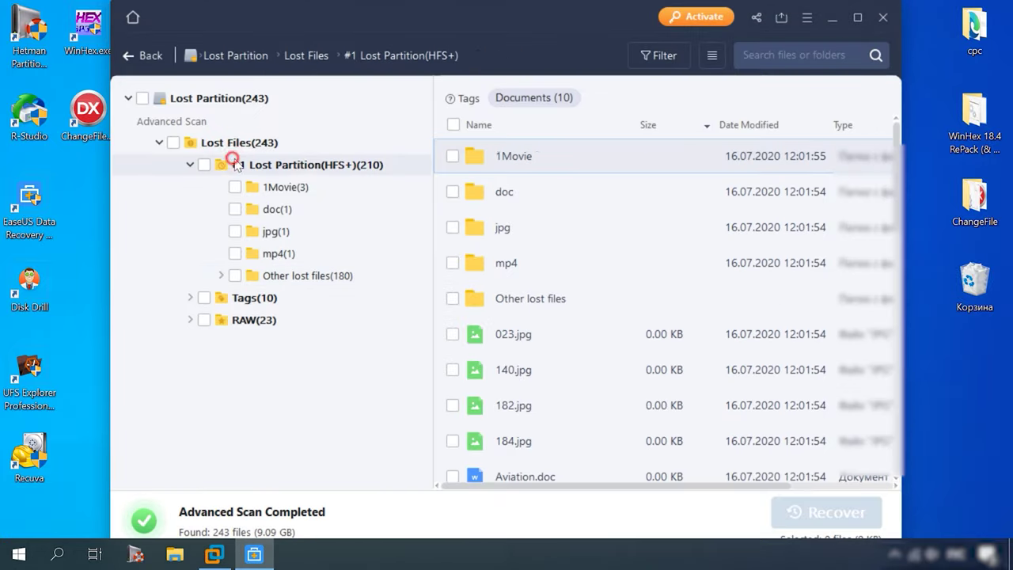
pyautogui.click(713, 55)
pyautogui.scroll(-2, 863, 323)
pyautogui.click(712, 55)
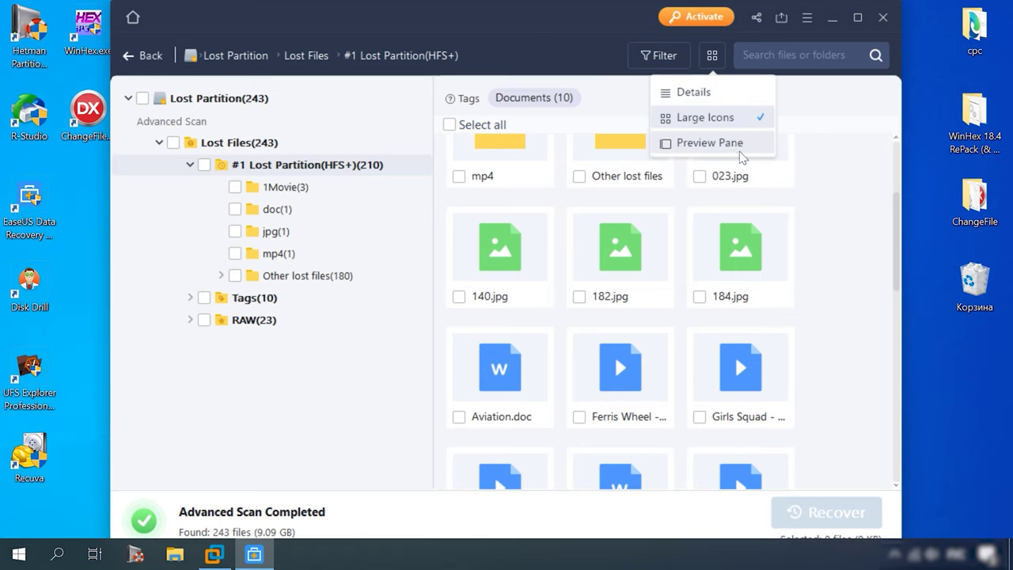
pyautogui.click(736, 142)
pyautogui.click(857, 17)
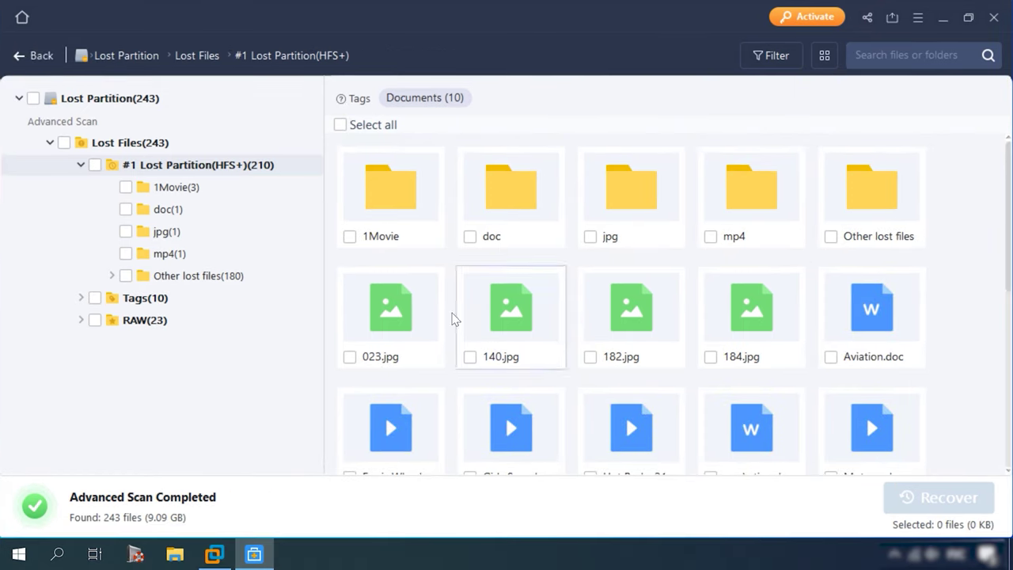
# Preview a file further down in the #1 Lost Partition(HFS+) folder
pyautogui.scroll(-3, 656, 356)
pyautogui.doubleClick(718, 443)
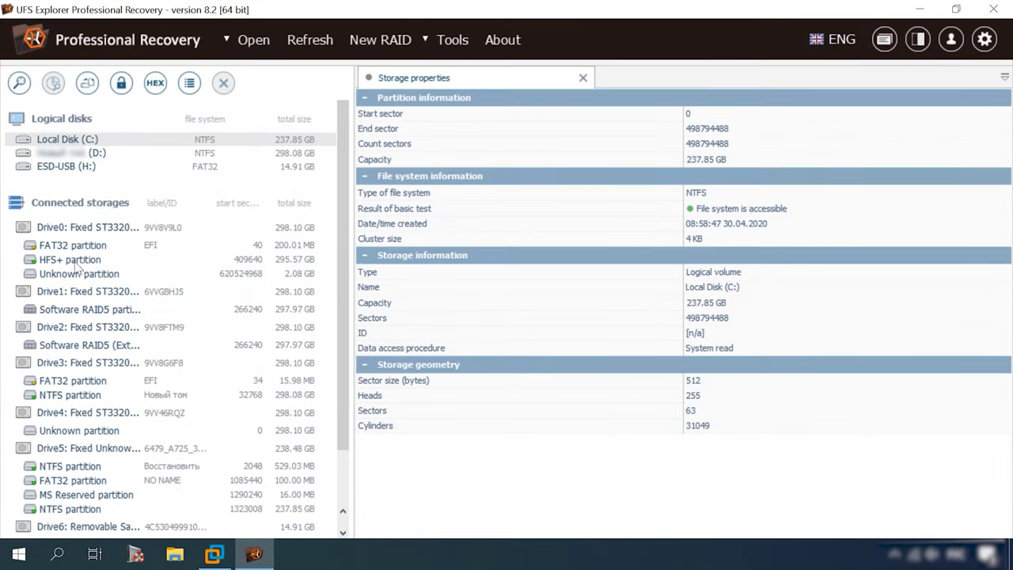
# Switch to UFS Explorer and scan Drive0's 2.08 GB Unknown partition, keeping Mac OS X HFS+ among the file systems and excluding Microsoft NTFS
pyautogui.click(81, 274)
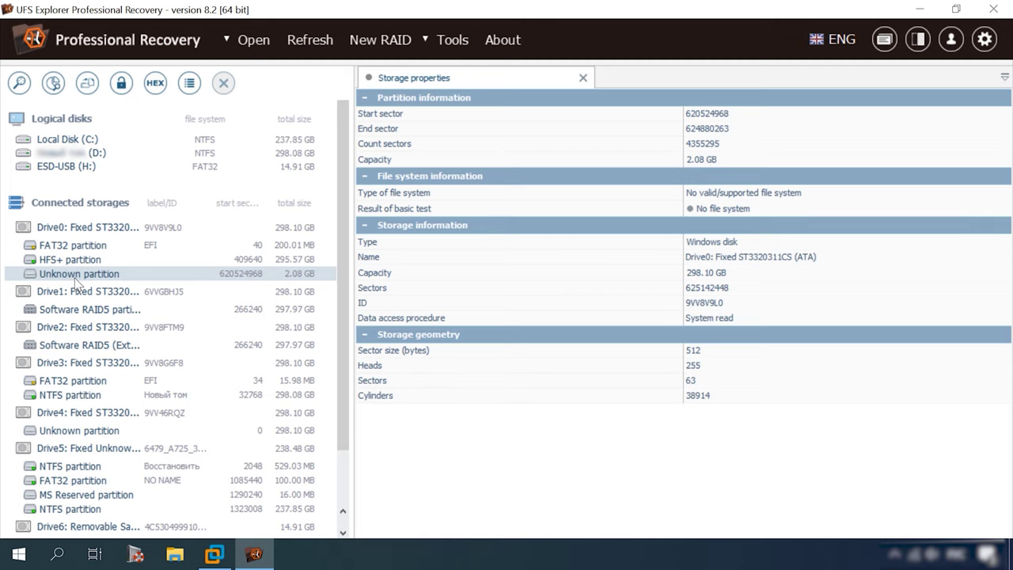
pyautogui.rightClick(95, 277)
pyautogui.click(135, 281)
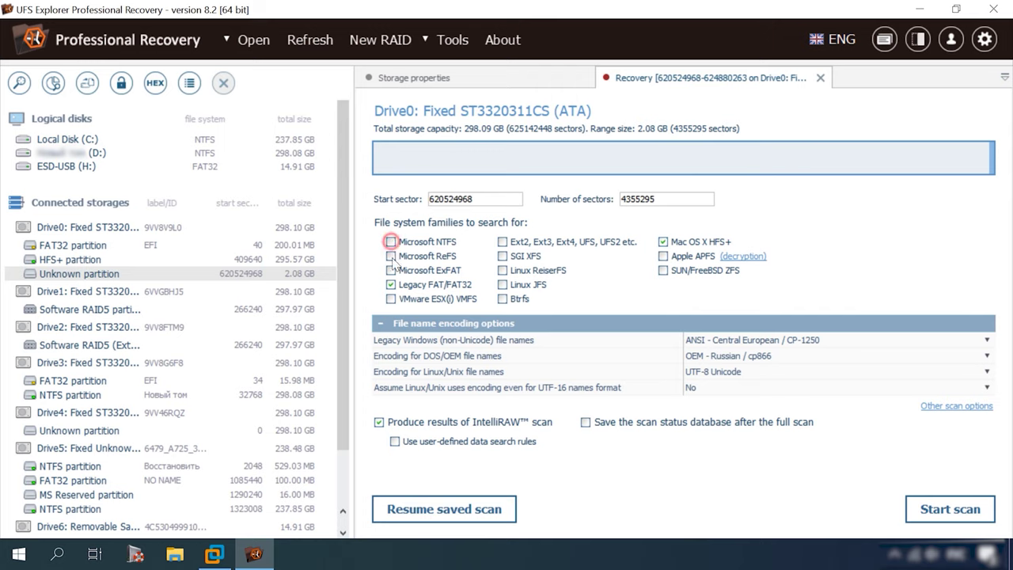
pyautogui.click(970, 511)
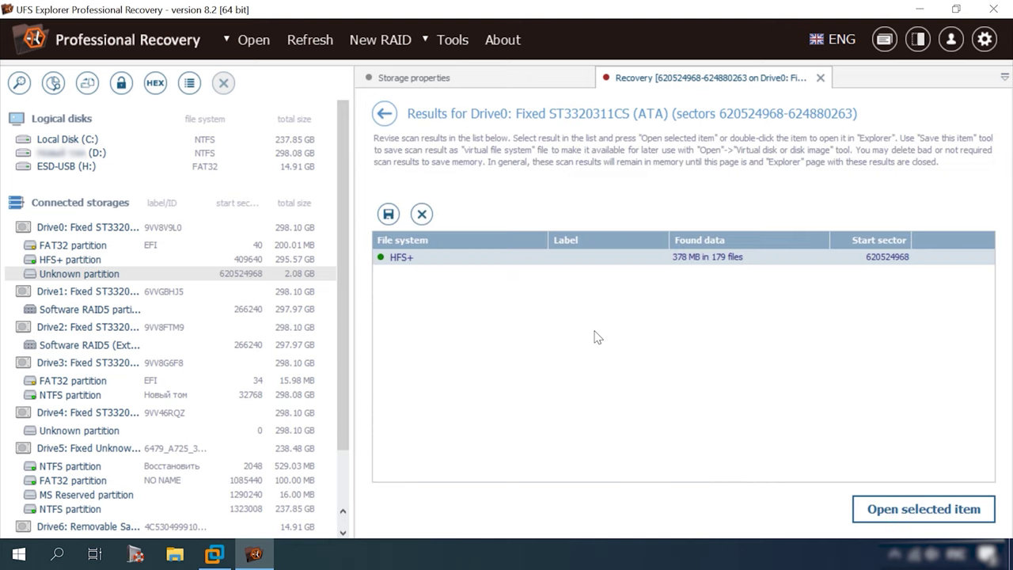
# Open the HFS+ scan result and try viewing Tron.avi in the 1Movie folder
pyautogui.doubleClick(412, 257)
pyautogui.doubleClick(614, 225)
pyautogui.click(620, 191)
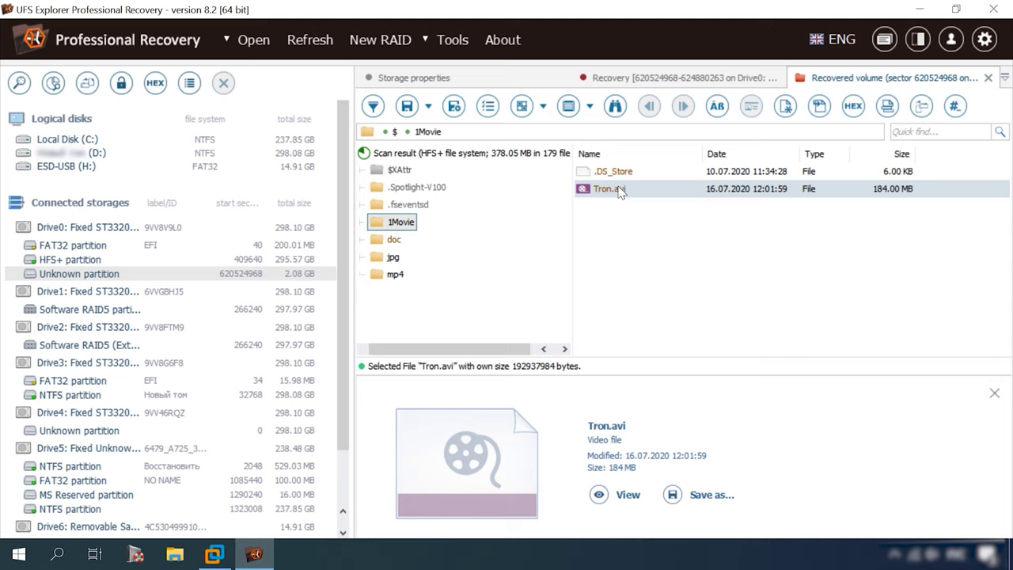
pyautogui.doubleClick(619, 191)
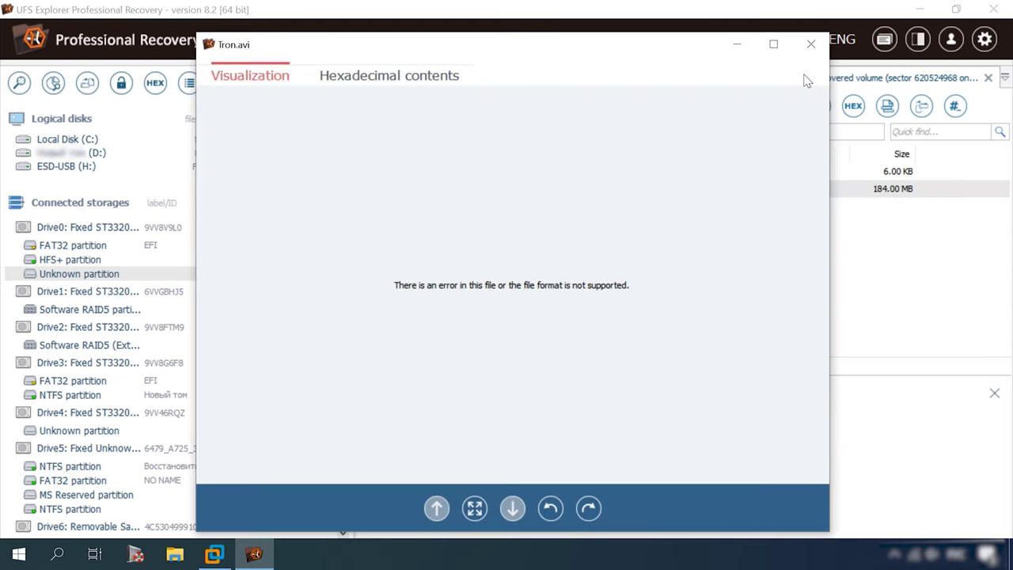
pyautogui.click(810, 43)
# Check the files in the doc, jpg and mp4 folders, including Spaces.doc and Motocross - 10797.mp4
pyautogui.click(403, 239)
pyautogui.click(621, 190)
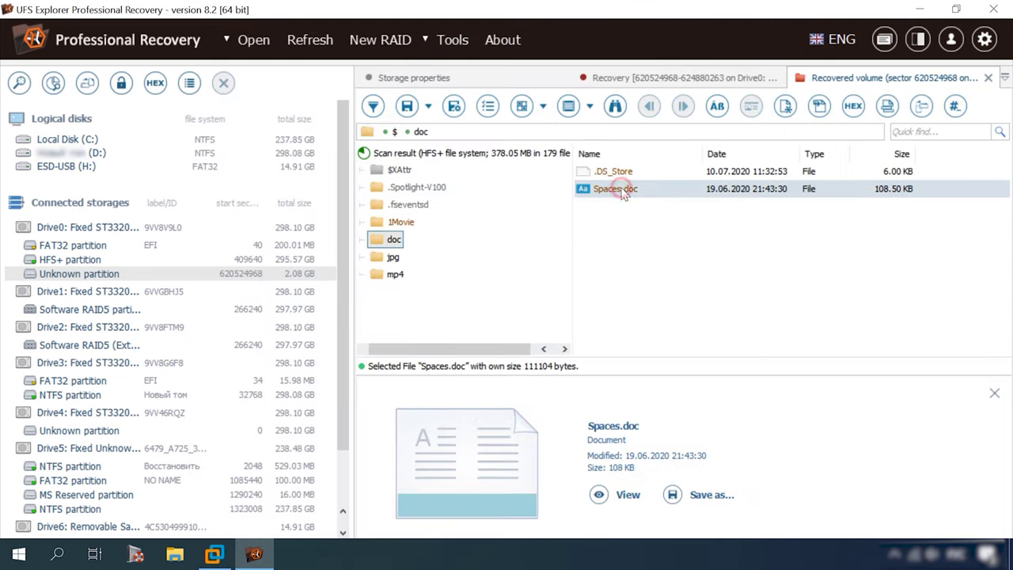
pyautogui.click(394, 257)
pyautogui.click(618, 190)
pyautogui.click(396, 274)
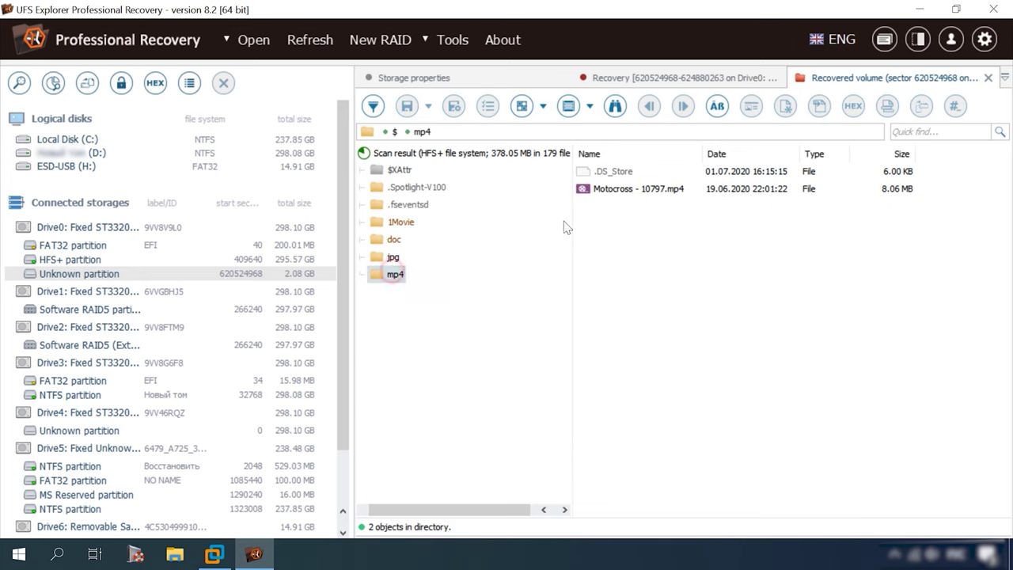
pyautogui.click(624, 191)
# Check the pictures in the root of the HFS+ scan result, including 184.jpg
pyautogui.click(369, 153)
pyautogui.scroll(-1, 634, 342)
pyautogui.click(608, 363)
pyautogui.click(608, 349)
pyautogui.click(610, 331)
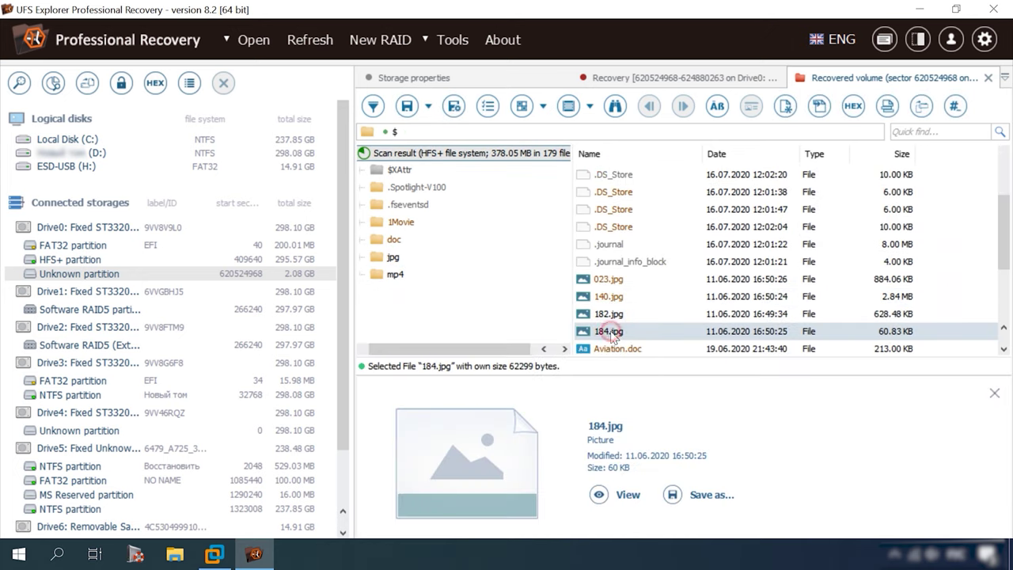
# Check the root's documents and videos, including Ferris Wheel - 27057.mp4 and Hot Rod - 31136.mp4
pyautogui.scroll(-1, 634, 316)
pyautogui.click(625, 297)
pyautogui.click(632, 313)
pyautogui.scroll(-2, 634, 324)
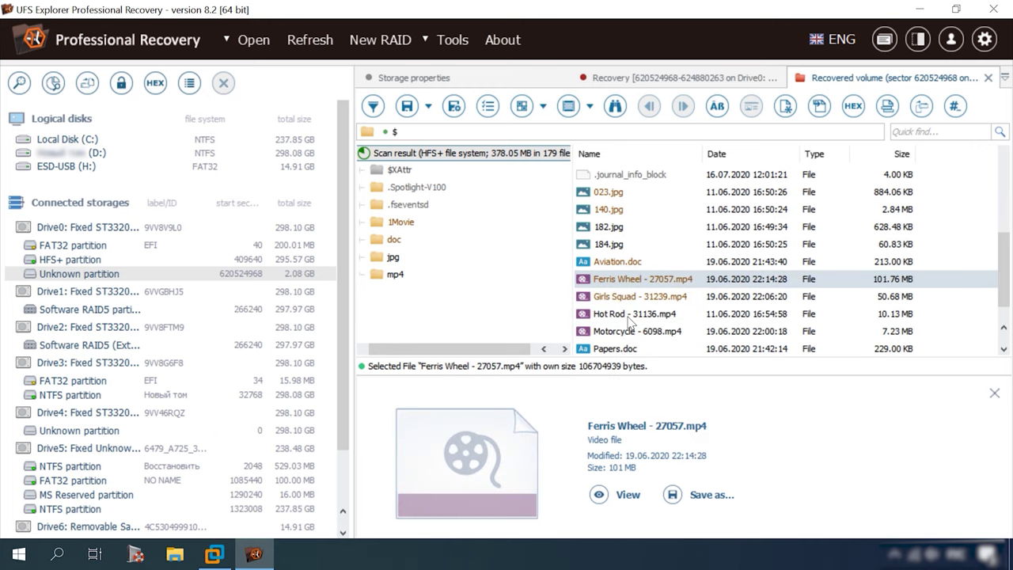
pyautogui.click(630, 268)
pyautogui.click(631, 280)
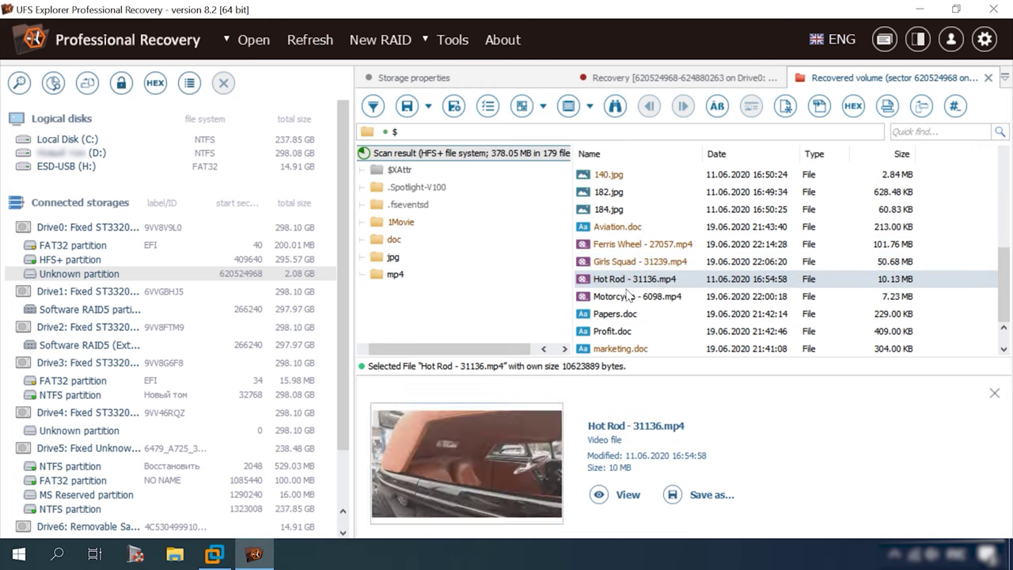
pyautogui.click(630, 294)
pyautogui.click(630, 314)
pyautogui.scroll(2, 626, 261)
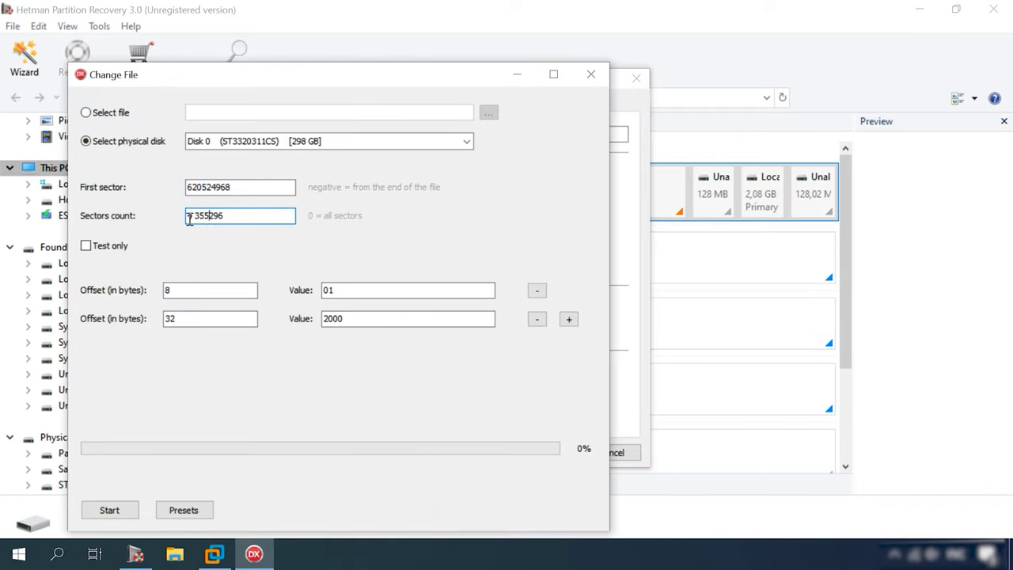
# Start the Change File operation on Disk 0 from sector 620524968 for 4355296 sectors, with value 01 at offset 8 and 2000 at offset 32
pyautogui.click(109, 510)
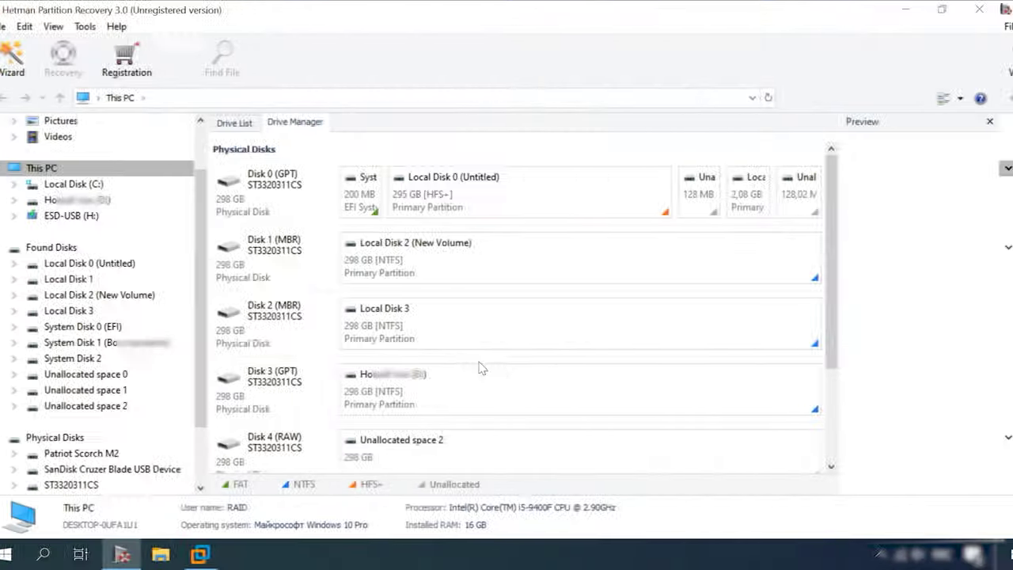
# Run a full analysis of the 2.08 GB Local Disk 1 in Hetman Partition Recovery with HFS+ included and FAT excluded
pyautogui.click(768, 183)
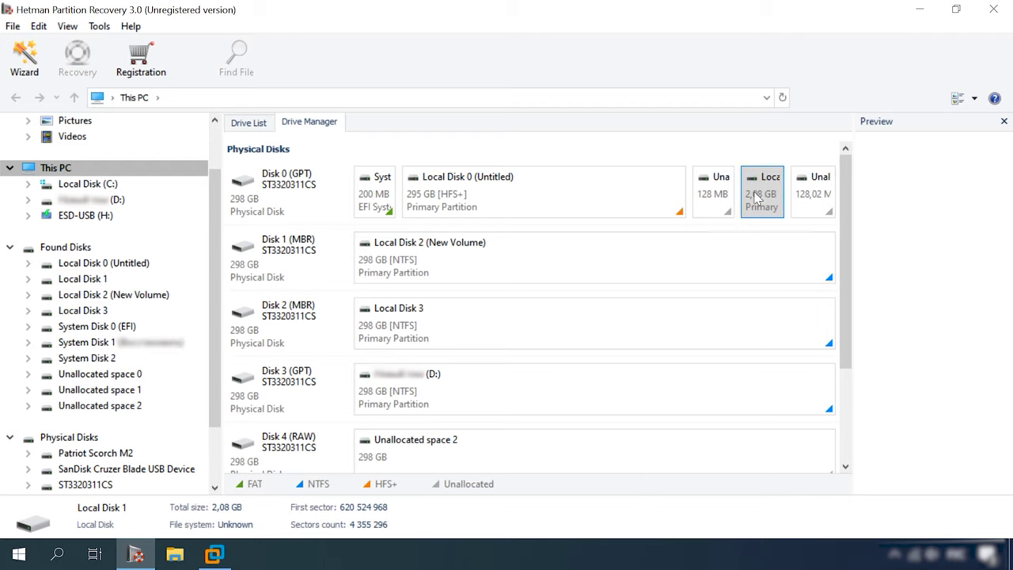
pyautogui.rightClick(755, 198)
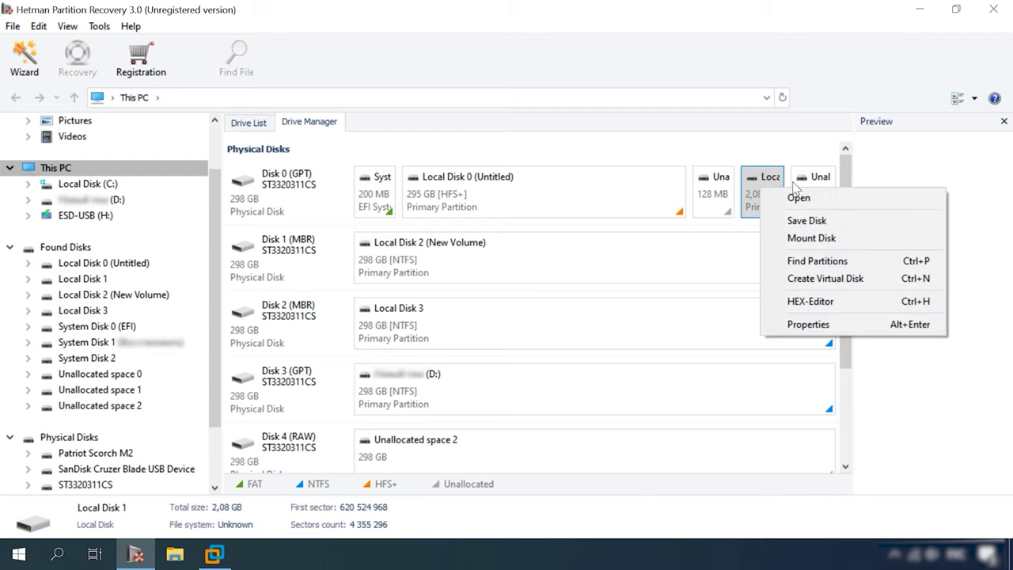
pyautogui.click(757, 195)
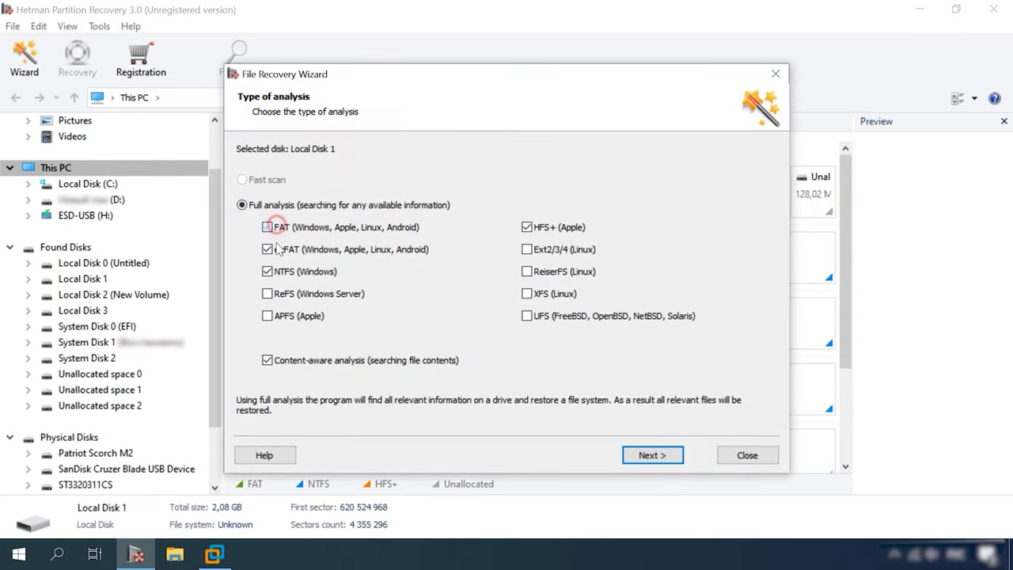
pyautogui.click(652, 455)
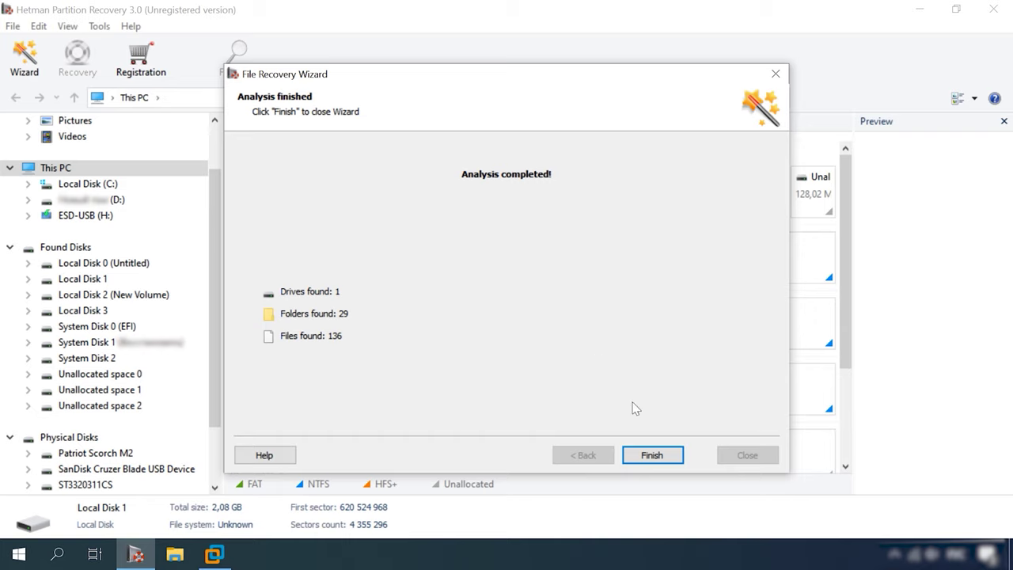
pyautogui.click(650, 457)
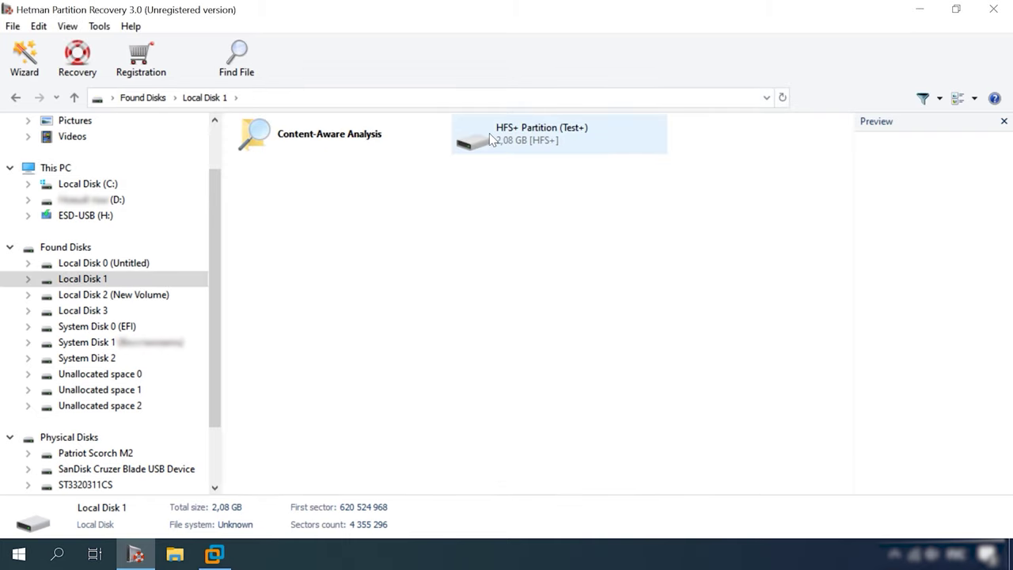
# Open HFS+ Partition (Test+) and preview Tron.avi in the 1Movie folder
pyautogui.rightClick(548, 144)
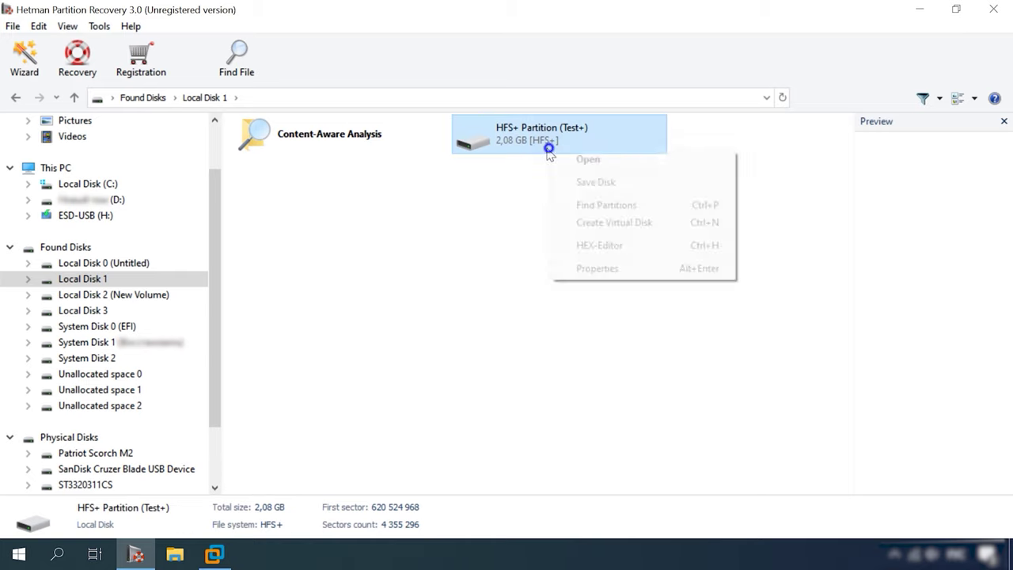
pyautogui.click(590, 158)
pyautogui.doubleClick(500, 150)
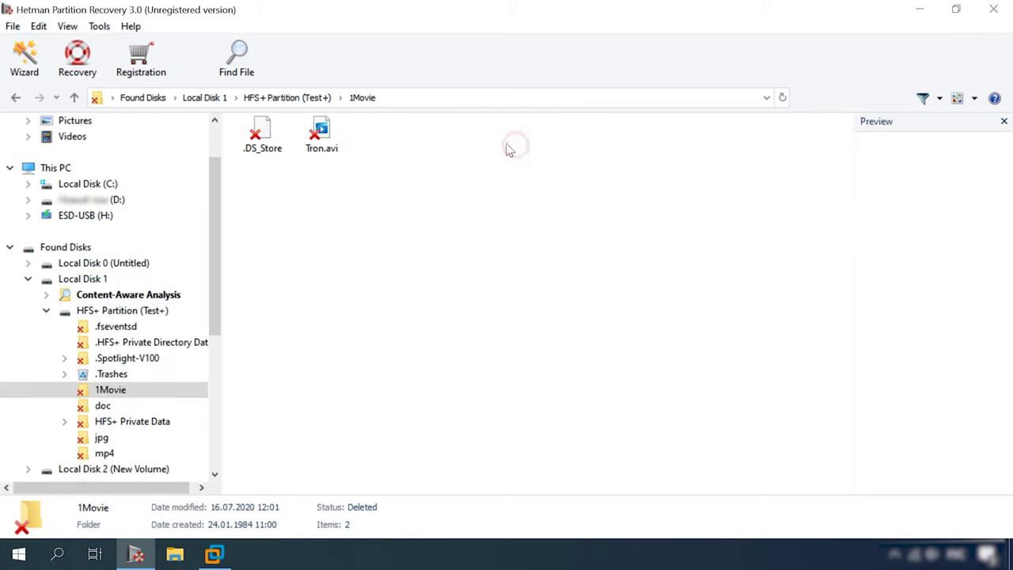
pyautogui.click(321, 141)
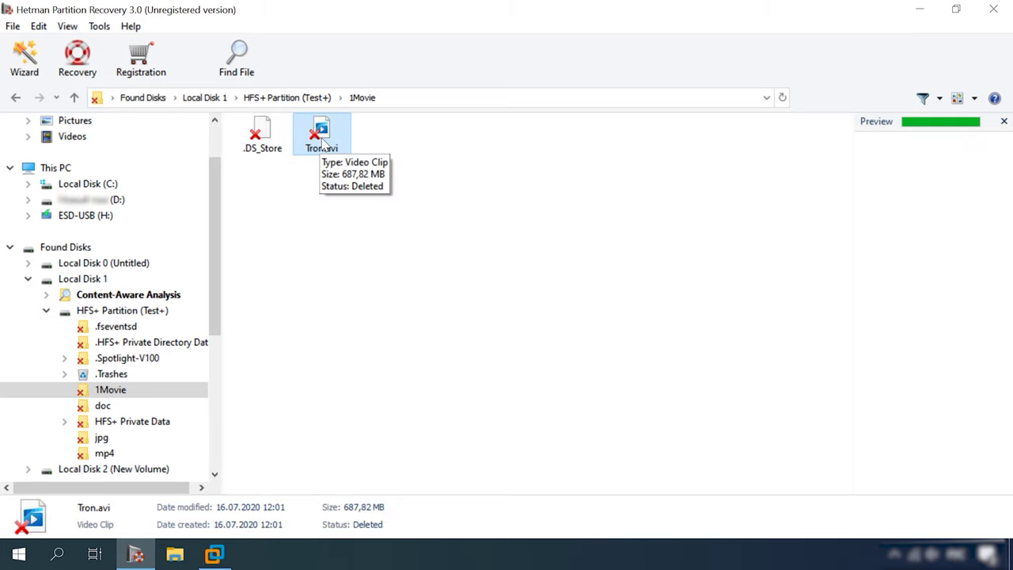
# Preview the files in the partition's doc, jpg and mp4 folders, including Spaces.doc and Motocross - 10797.mp4
pyautogui.click(74, 97)
pyautogui.doubleClick(557, 148)
pyautogui.click(321, 137)
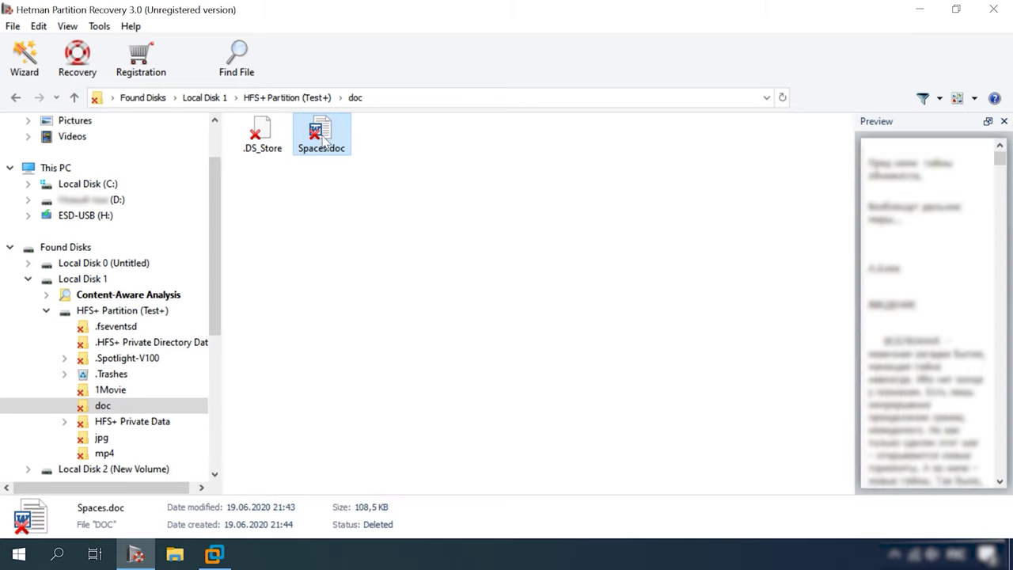
pyautogui.click(74, 98)
pyautogui.doubleClick(674, 139)
pyautogui.click(332, 142)
pyautogui.click(74, 98)
pyautogui.doubleClick(733, 138)
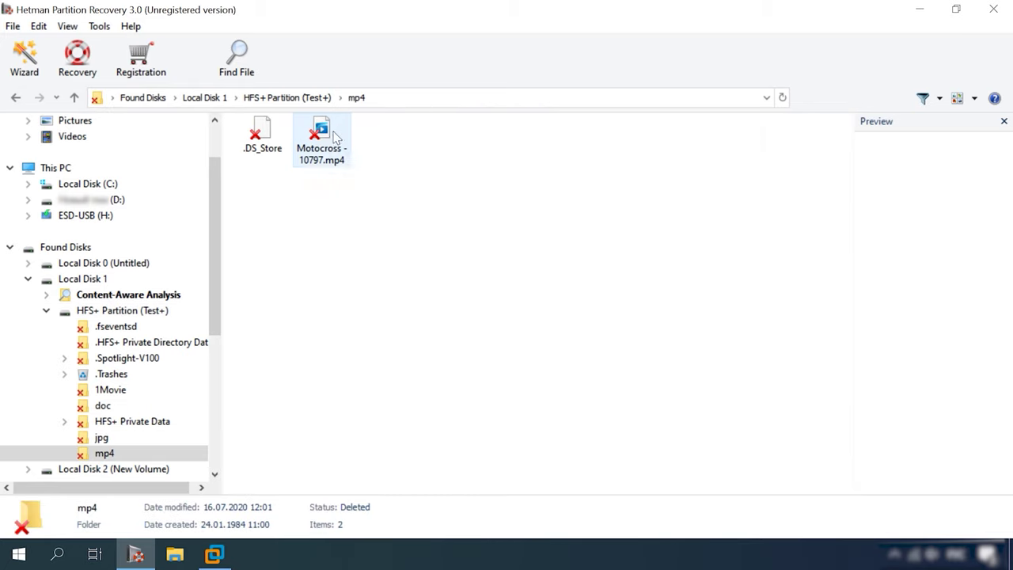
pyautogui.click(321, 141)
# Return to the root of HFS+ Partition (Test+) and preview four of its files in turn
pyautogui.click(74, 98)
pyautogui.click(381, 194)
pyautogui.click(441, 194)
pyautogui.click(500, 194)
pyautogui.click(560, 194)
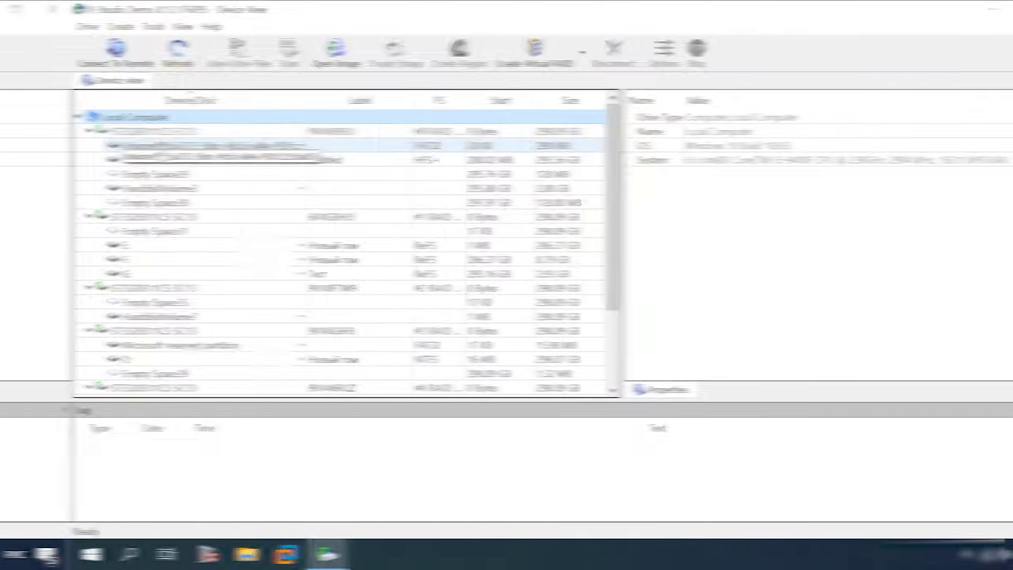
# Switch to R-Studio and scan the 2.08 GB HarddiskVolume3 for the HFS file system only
pyautogui.click(84, 190)
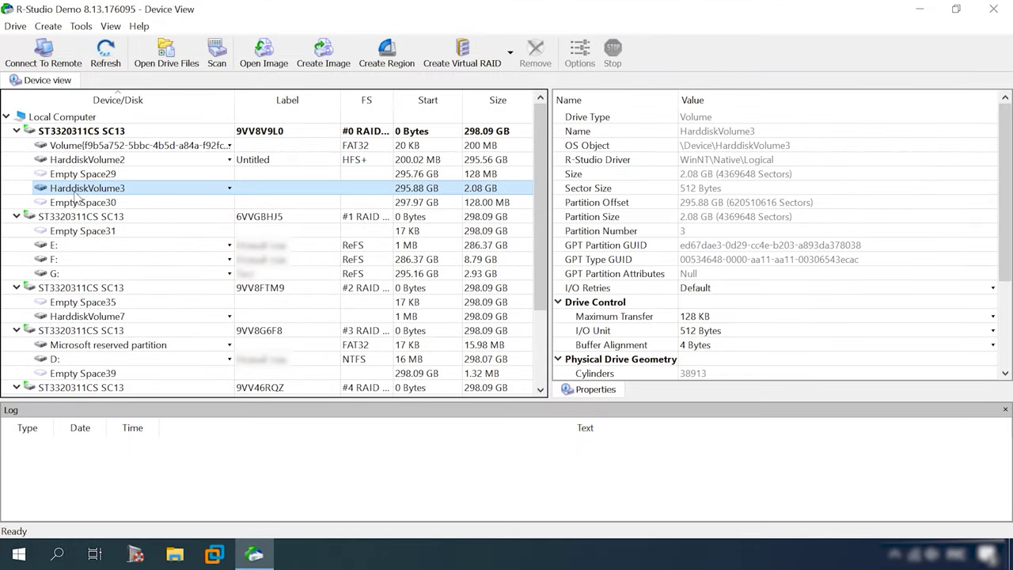
pyautogui.rightClick(116, 189)
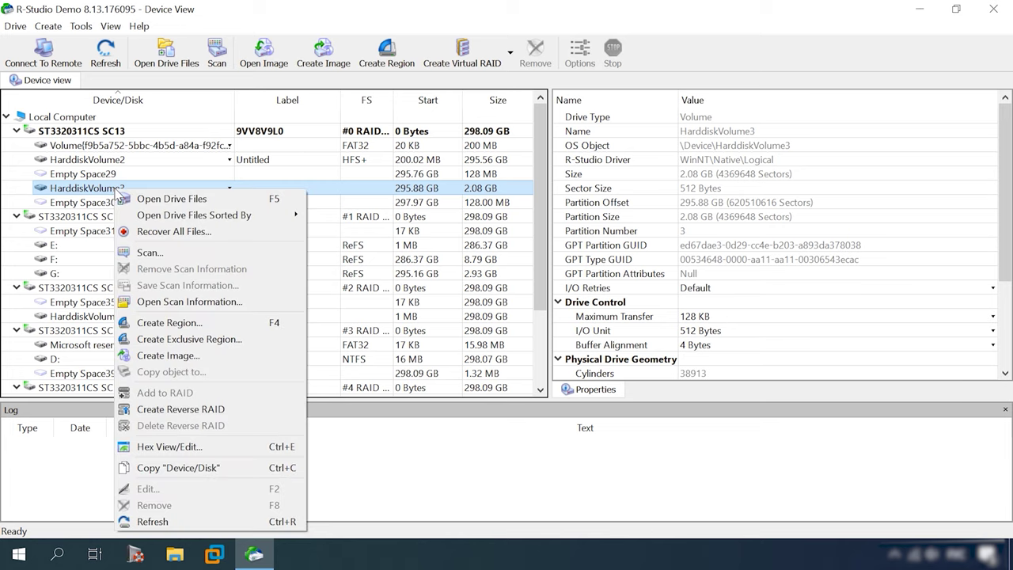
pyautogui.click(155, 252)
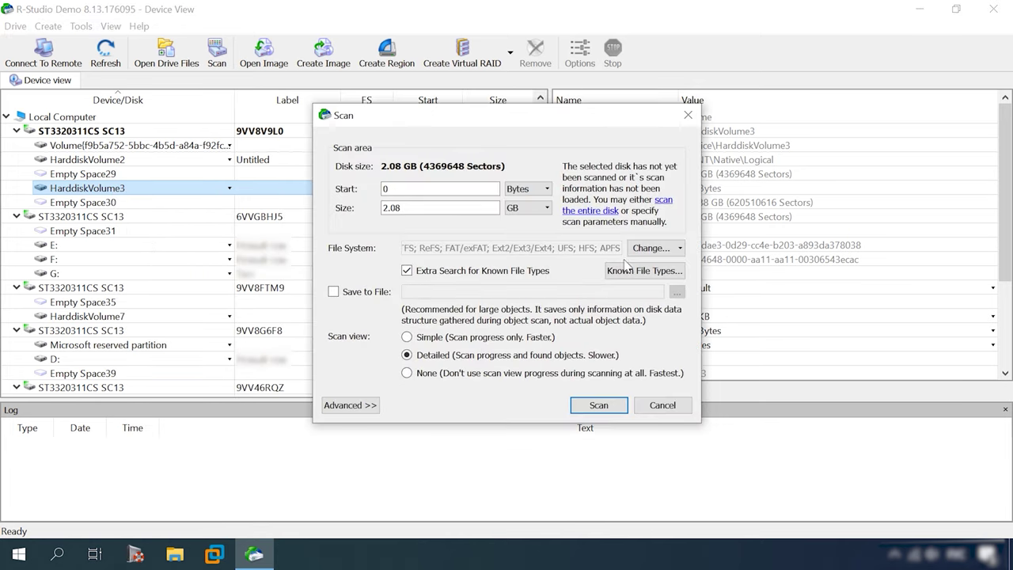
pyautogui.click(662, 249)
pyautogui.click(662, 269)
pyautogui.click(660, 283)
pyautogui.click(663, 300)
pyautogui.click(652, 336)
pyautogui.click(655, 317)
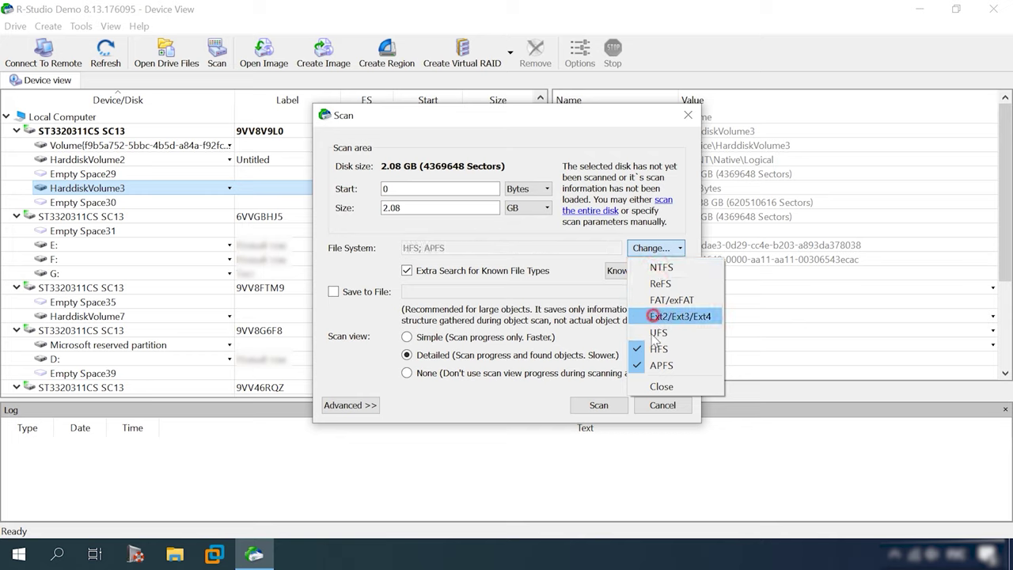
pyautogui.click(661, 387)
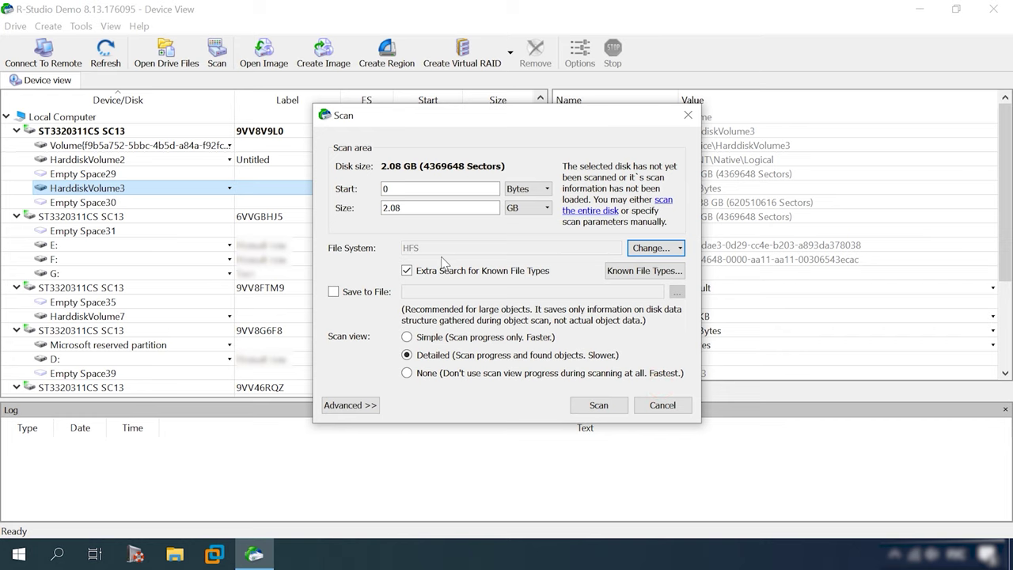
pyautogui.click(604, 410)
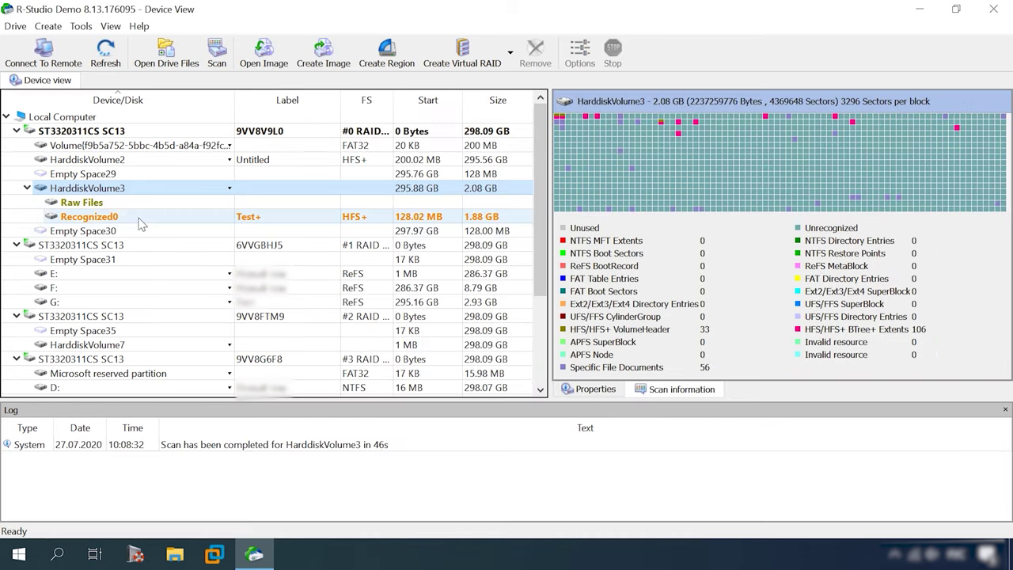
# Open the Recognized0 volume labelled Test+ and display its root contents as small icons
pyautogui.click(98, 220)
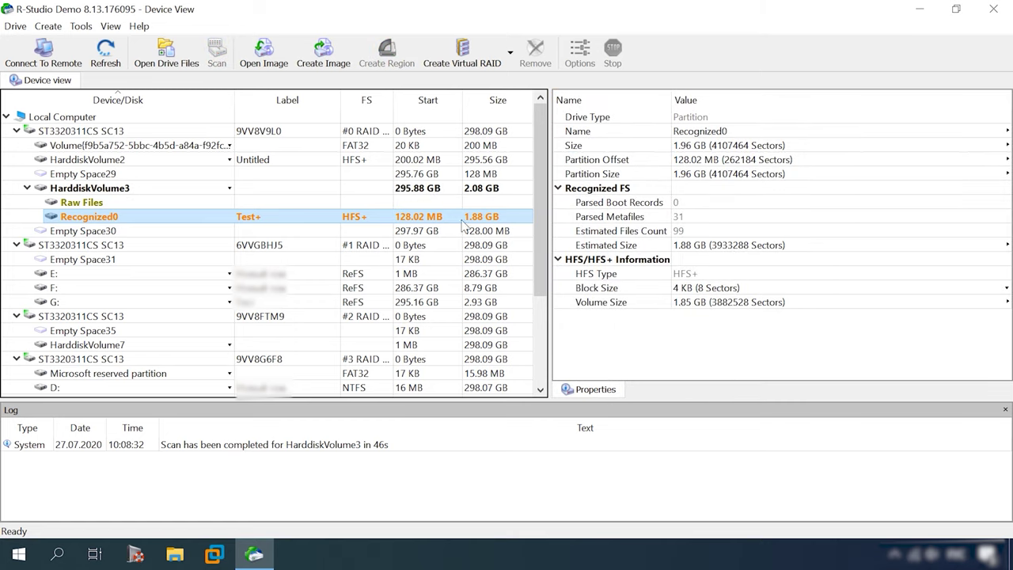
pyautogui.doubleClick(91, 219)
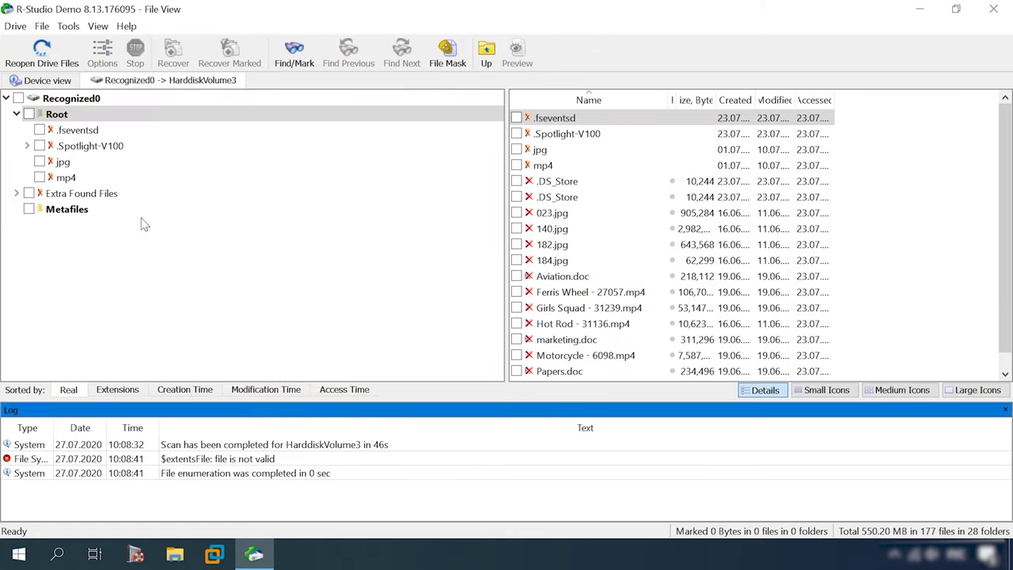
pyautogui.click(899, 390)
pyautogui.click(837, 392)
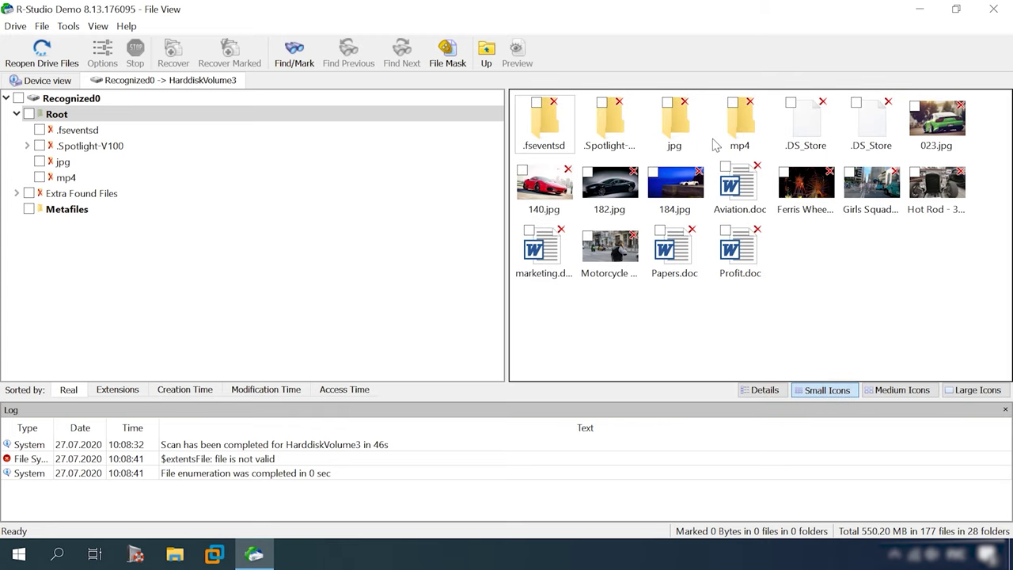
# Check the contents of the jpg and mp4 folders in the Recognized0 root
pyautogui.doubleClick(686, 132)
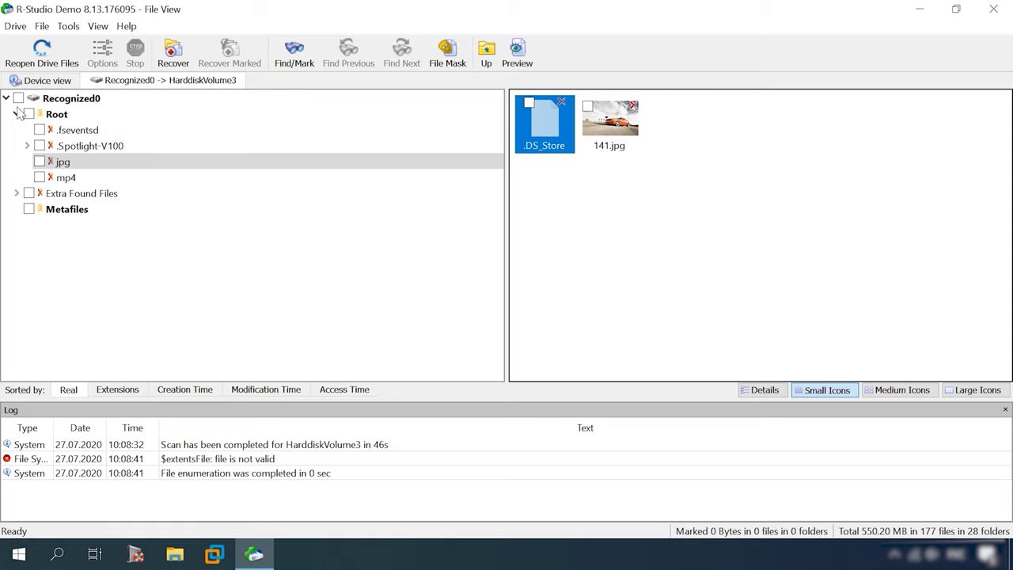
pyautogui.click(55, 114)
pyautogui.doubleClick(746, 120)
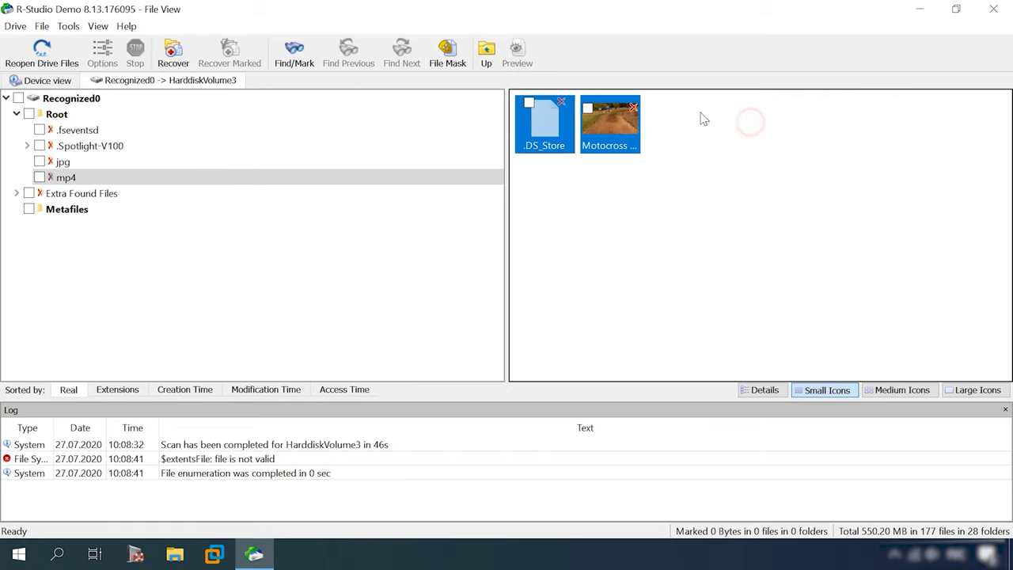
# Return to the Root folder of Recognized0 and preview 023.jpg and another of its files
pyautogui.click(93, 116)
pyautogui.click(935, 127)
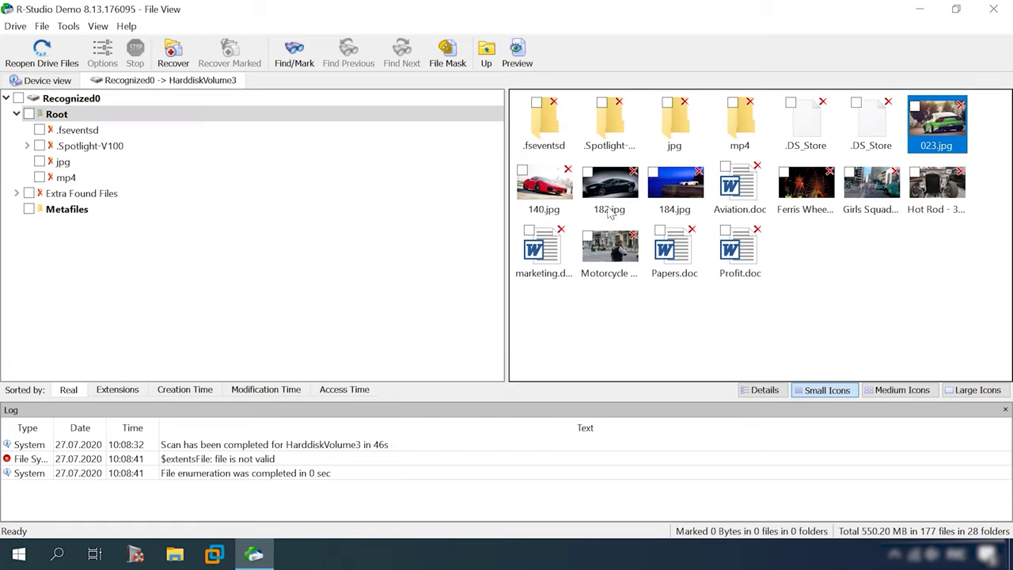
pyautogui.doubleClick(732, 206)
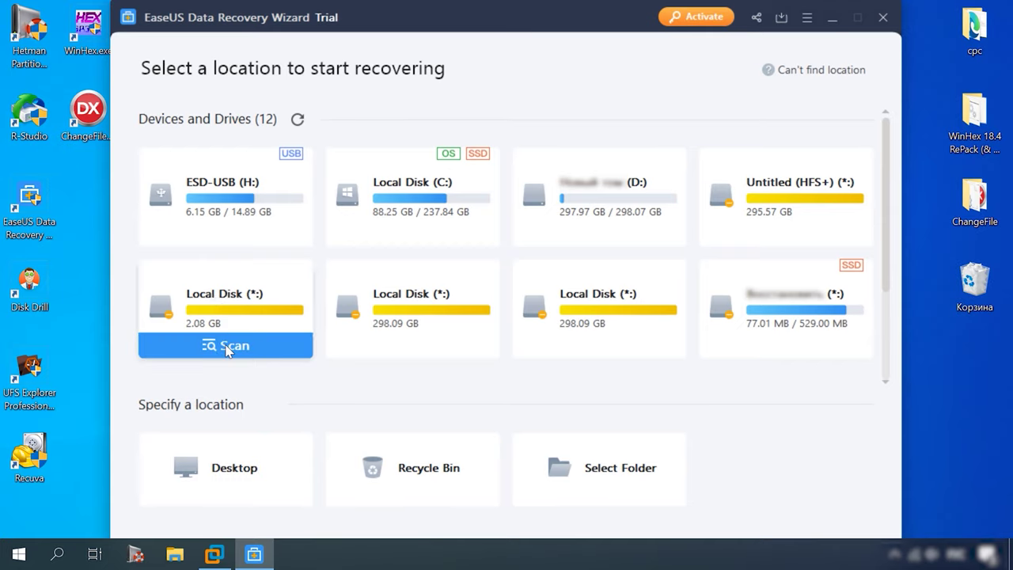
# Switch to EaseUS Data Recovery Wizard, scan the 2.08 GB Local Disk and open #1 Lost Partition(HFS+) under Lost Files
pyautogui.click(226, 347)
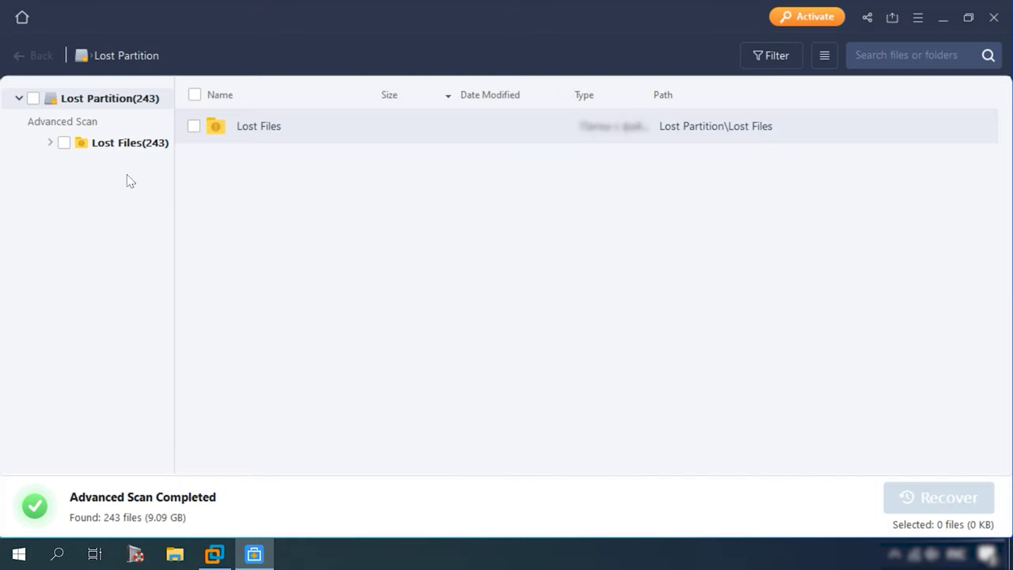
pyautogui.click(129, 141)
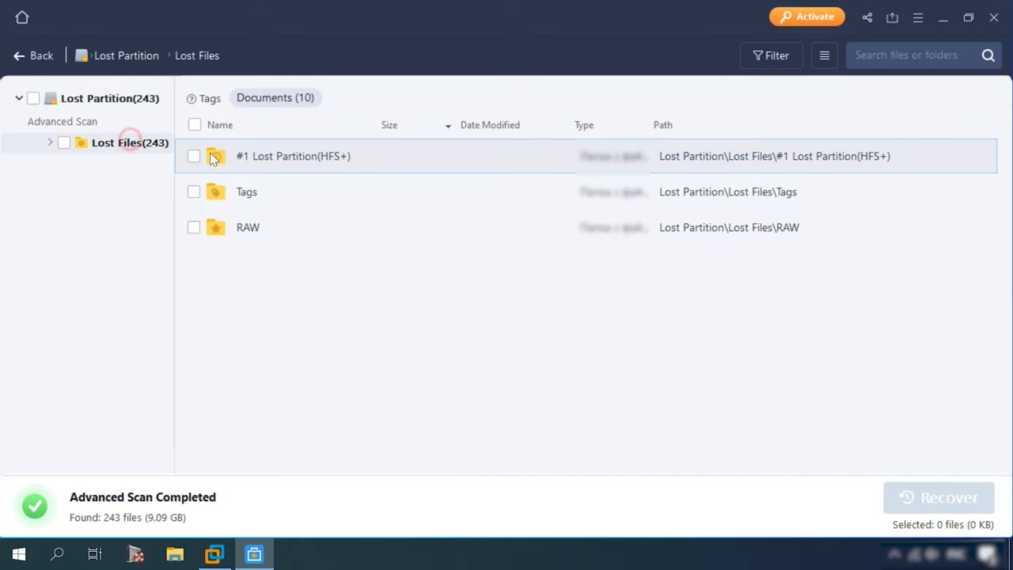
pyautogui.click(49, 143)
pyautogui.click(146, 165)
# Preview the 687.82 MB Tron.avi in the 1Movie folder
pyautogui.doubleClick(271, 156)
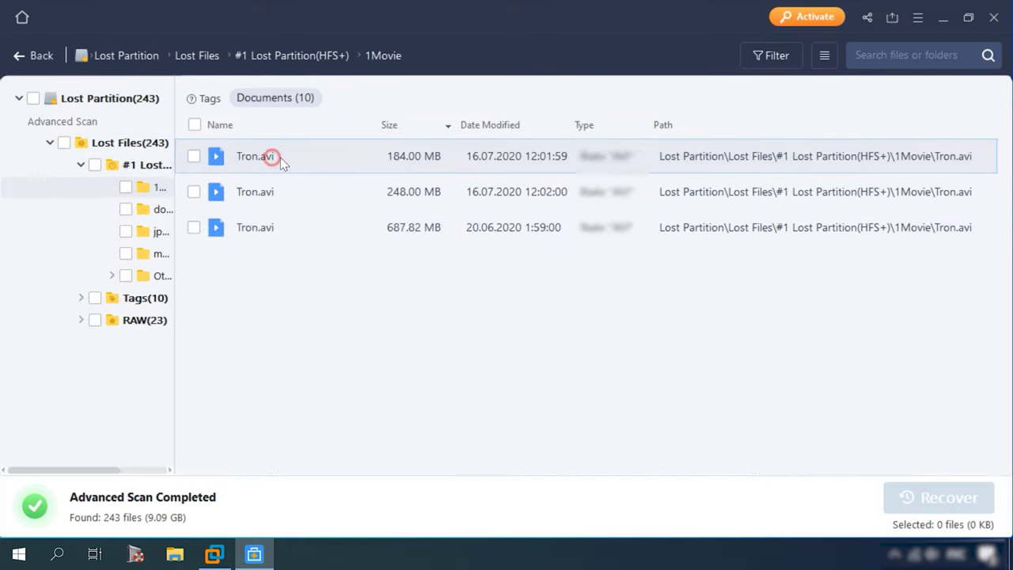
pyautogui.doubleClick(277, 226)
pyautogui.click(861, 35)
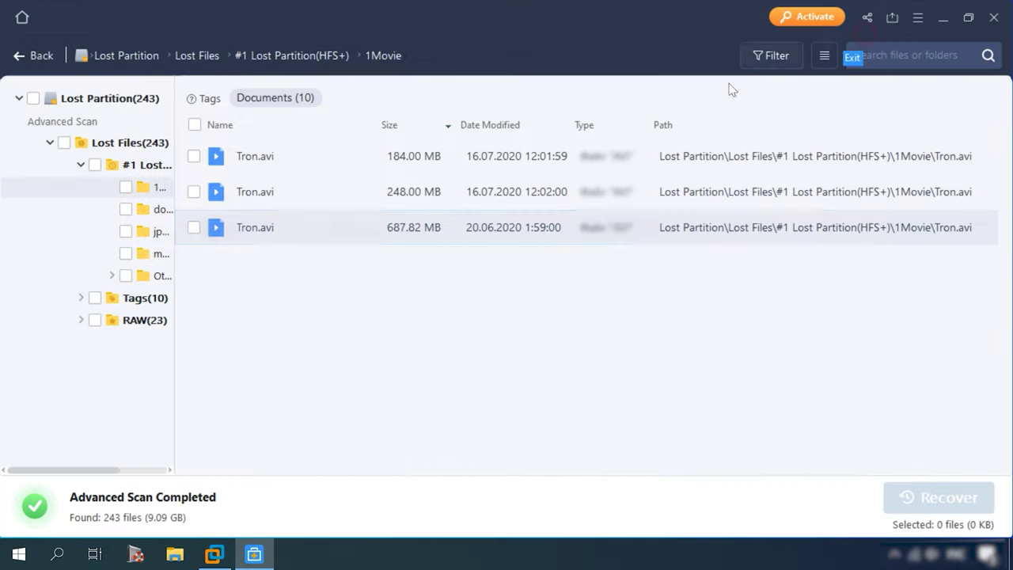
# Preview Spaces.doc in the doc folder and 141.jpg in the jpg folder
pyautogui.click(167, 209)
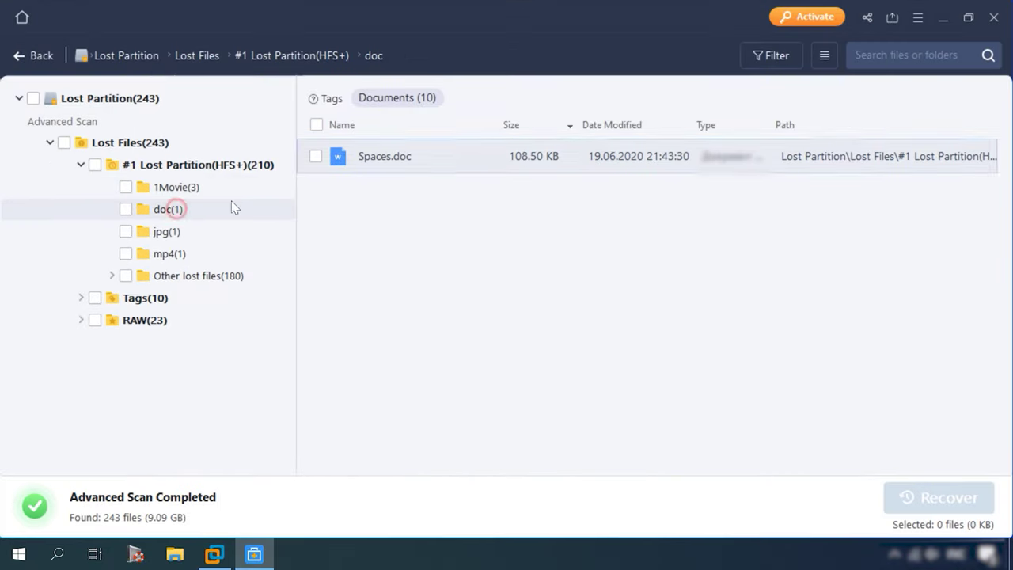
pyautogui.doubleClick(372, 157)
pyautogui.click(861, 36)
pyautogui.click(151, 233)
pyautogui.doubleClick(380, 157)
pyautogui.click(861, 36)
# Display files as large icons and check the mp4 and Other lost files folders
pyautogui.click(824, 55)
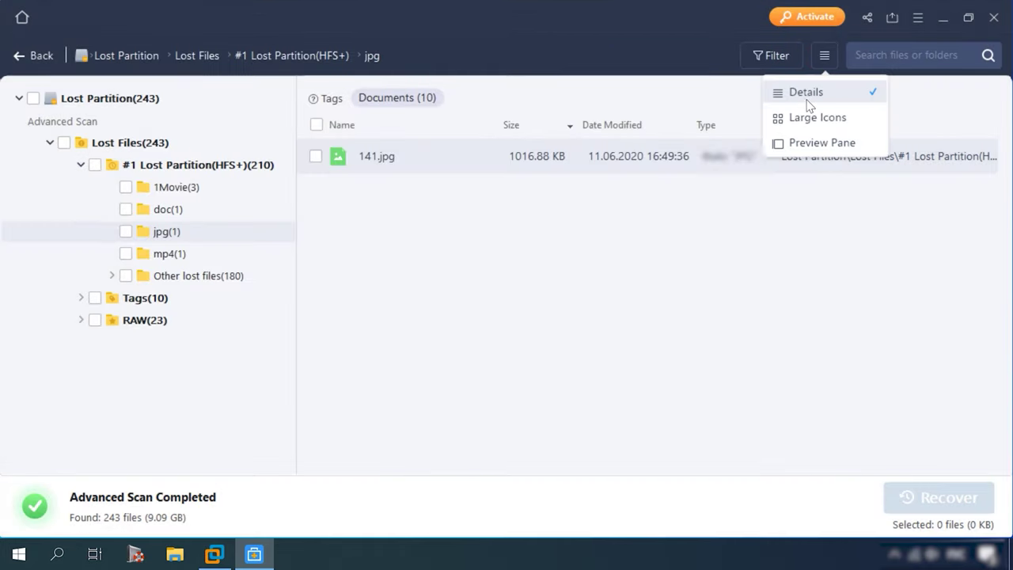
pyautogui.click(815, 119)
pyautogui.click(168, 253)
pyautogui.click(198, 276)
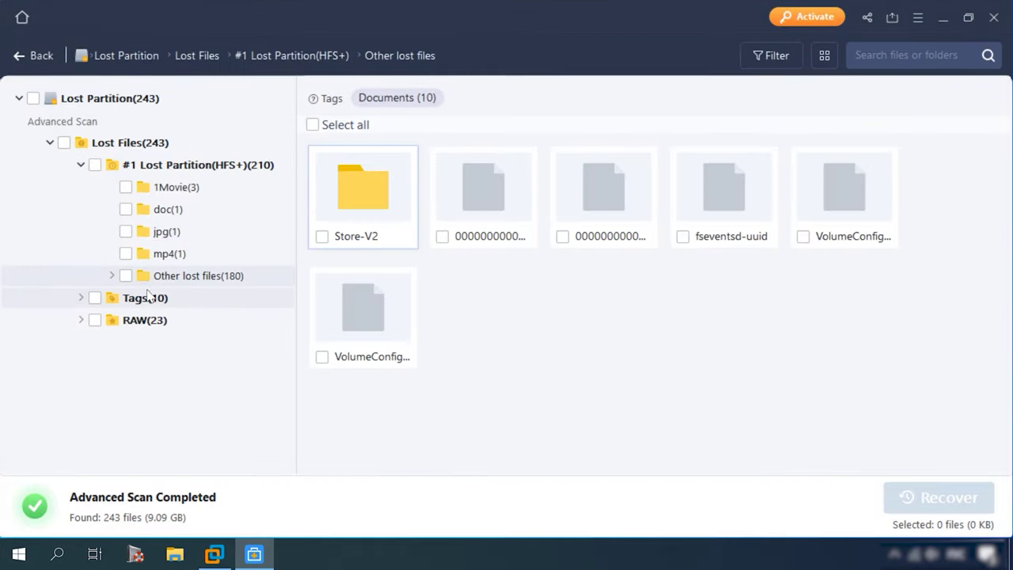
# Examine the file thumbnails in the root of #1 Lost Partition(HFS+) and preview one of the files
pyautogui.click(229, 168)
pyautogui.scroll(-2, 875, 348)
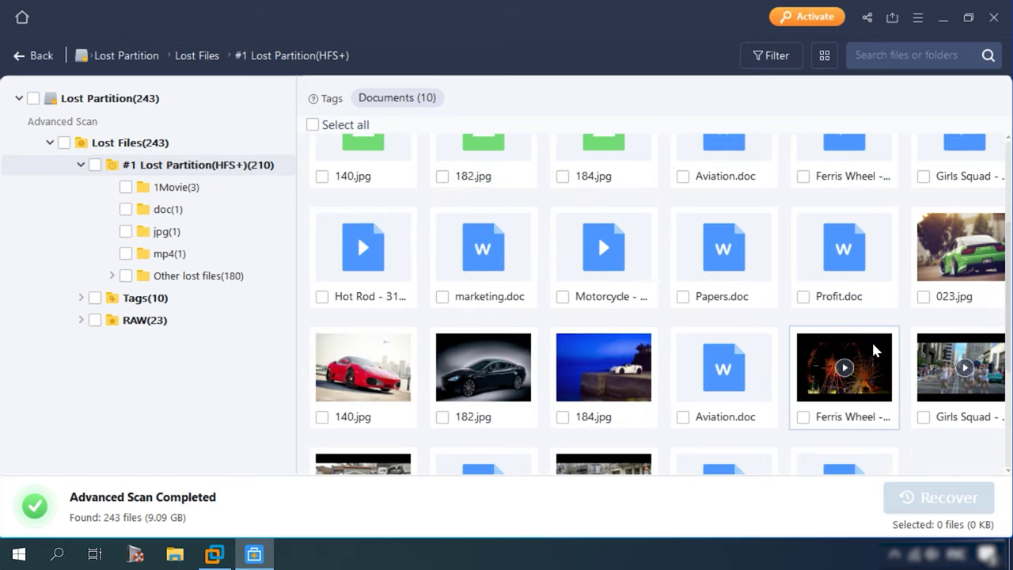
pyautogui.scroll(2, 872, 339)
pyautogui.doubleClick(706, 326)
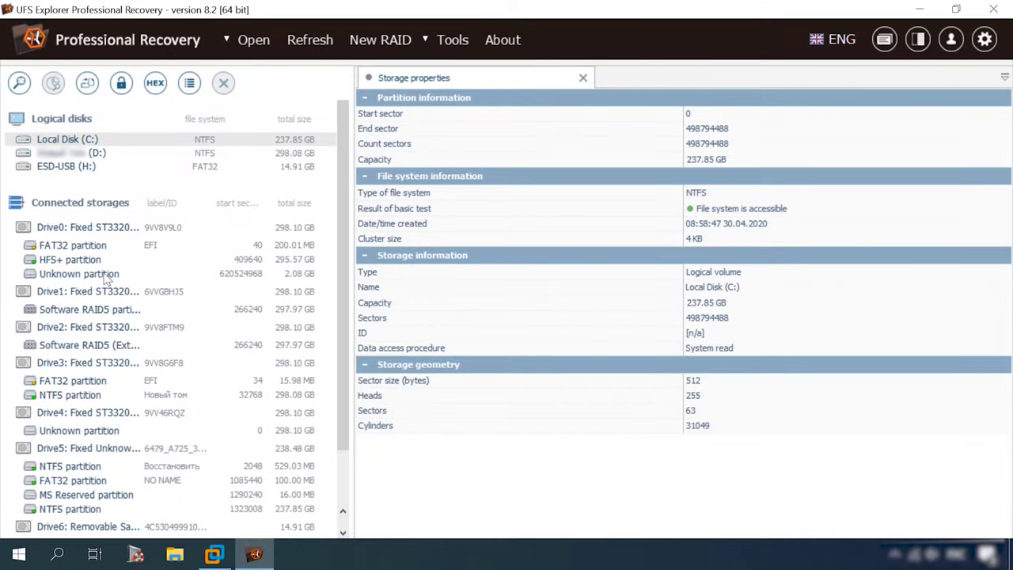
# Switch to UFS Explorer and scan the 2.08 GB Unknown partition on Drive0 for lost data in the Mac OS X HFS+ family
pyautogui.click(104, 277)
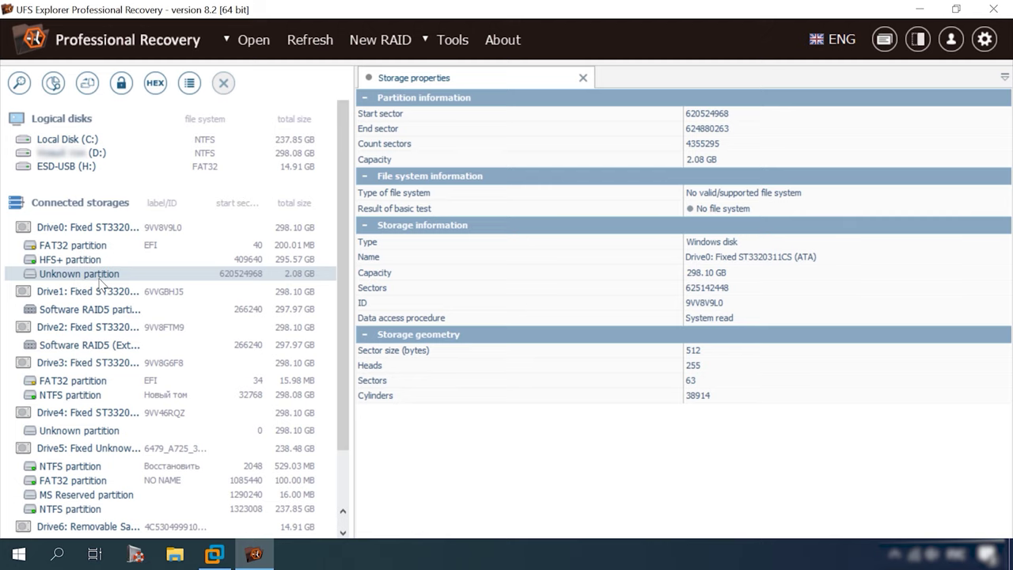
pyautogui.rightClick(98, 277)
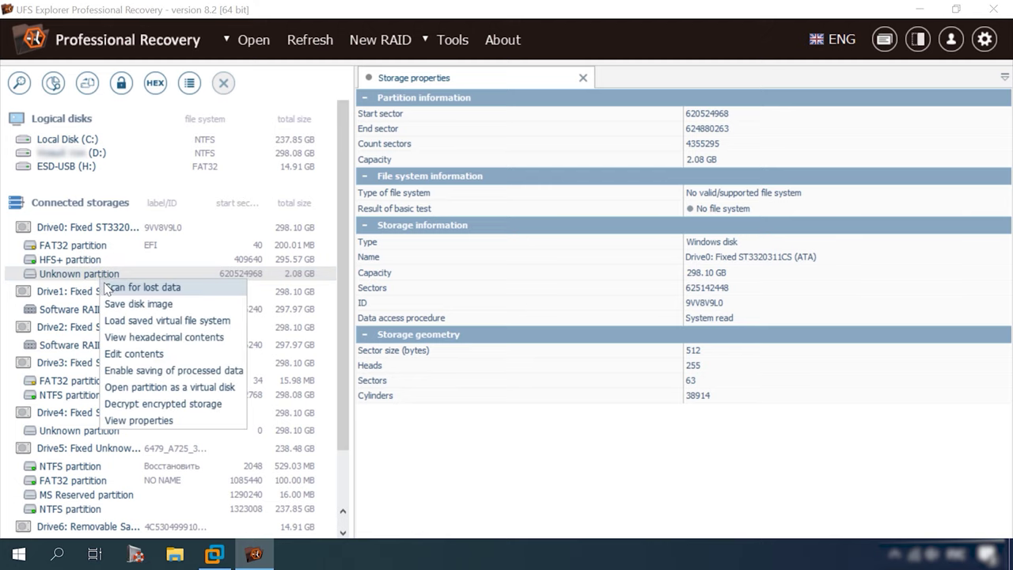
pyautogui.click(133, 287)
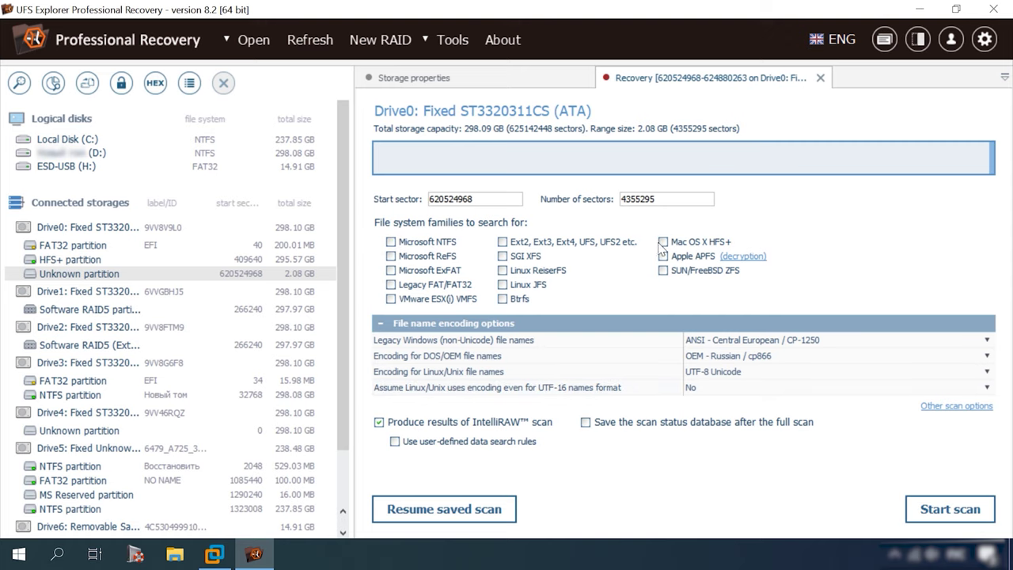
pyautogui.click(931, 510)
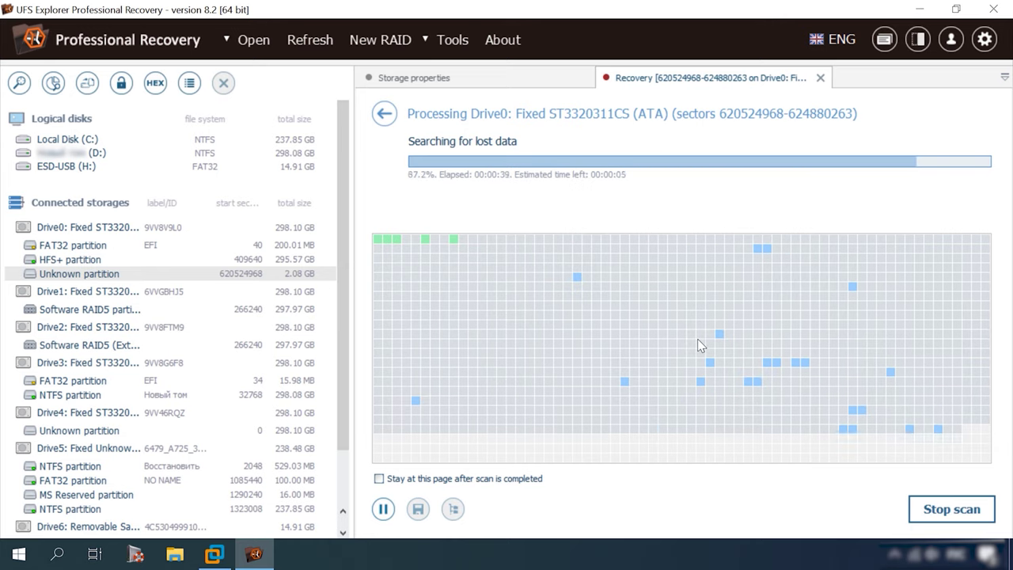
# Preview Tron.avi in the recovered 1Movie folder, then the document in doc and the picture in jpg
pyautogui.click(389, 221)
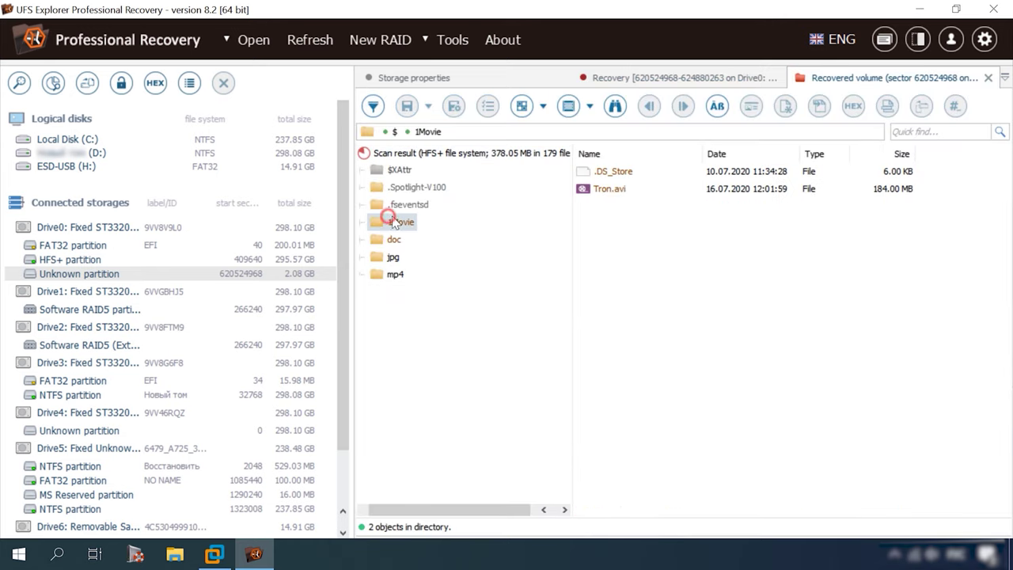
pyautogui.doubleClick(616, 190)
pyautogui.click(807, 45)
pyautogui.click(394, 239)
pyautogui.doubleClick(616, 189)
pyautogui.click(808, 43)
pyautogui.click(392, 257)
pyautogui.doubleClick(610, 189)
pyautogui.click(809, 43)
# Return to the root of the HFS+ scan result and preview its JPG pictures, including 182.jpg and 184.jpg
pyautogui.click(411, 153)
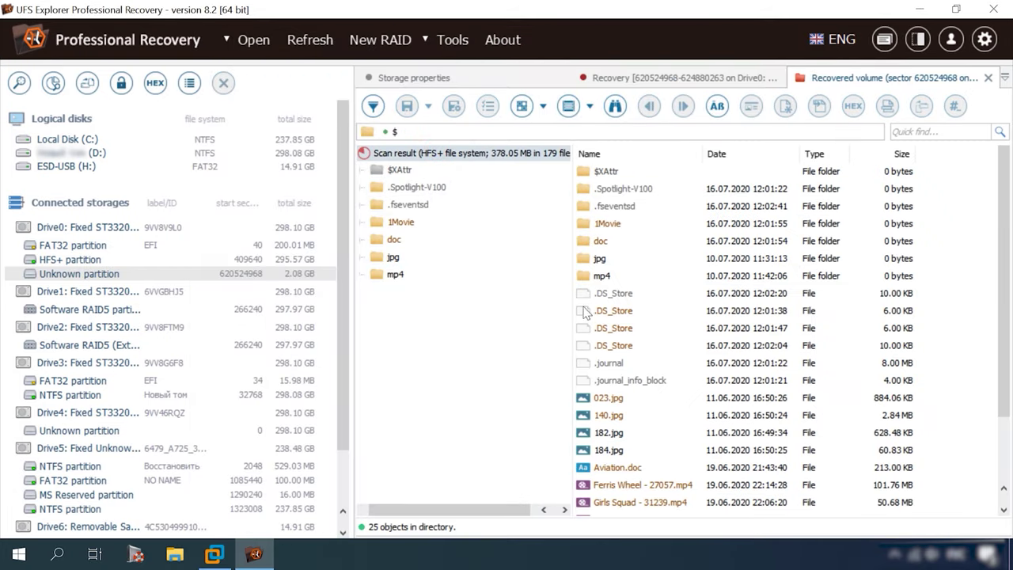
pyautogui.scroll(-2, 626, 328)
pyautogui.click(625, 328)
pyautogui.scroll(-1, 626, 328)
pyautogui.click(625, 328)
pyautogui.scroll(-1, 629, 303)
pyautogui.click(628, 303)
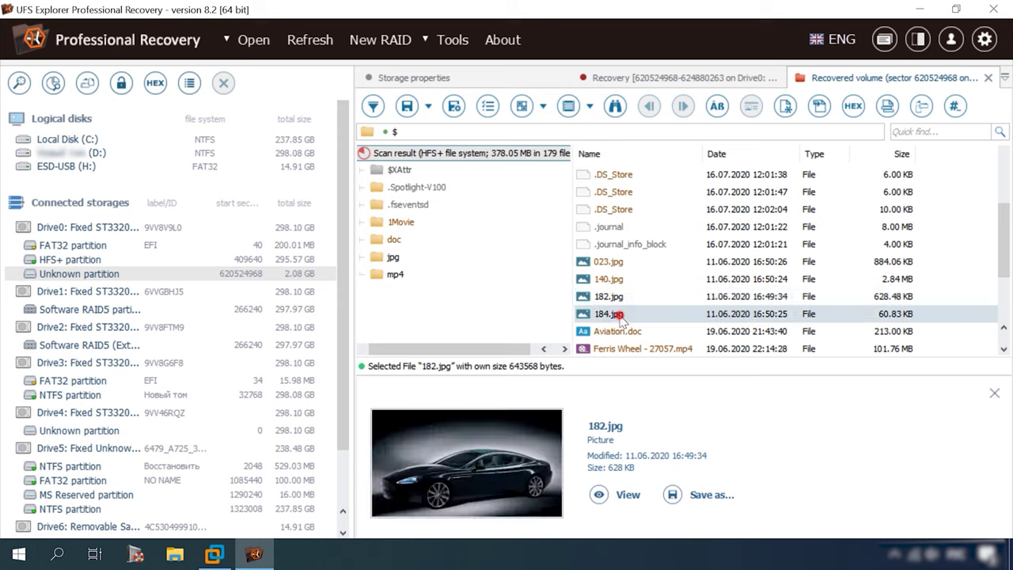
pyautogui.scroll(-1, 629, 303)
# Preview the root's video files one by one, including Ferris Wheel - 27057.mp4 and Girls Squad - 31239.mp4
pyautogui.click(621, 261)
pyautogui.click(616, 279)
pyautogui.click(616, 298)
pyautogui.scroll(-2, 639, 313)
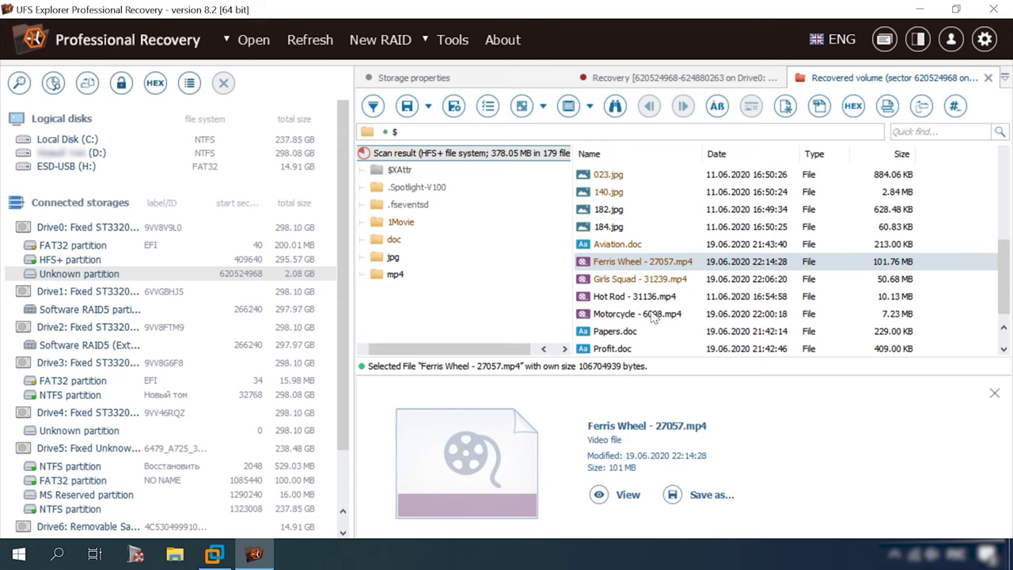
pyautogui.click(616, 279)
pyautogui.click(613, 296)
pyautogui.click(616, 316)
pyautogui.scroll(-1, 616, 315)
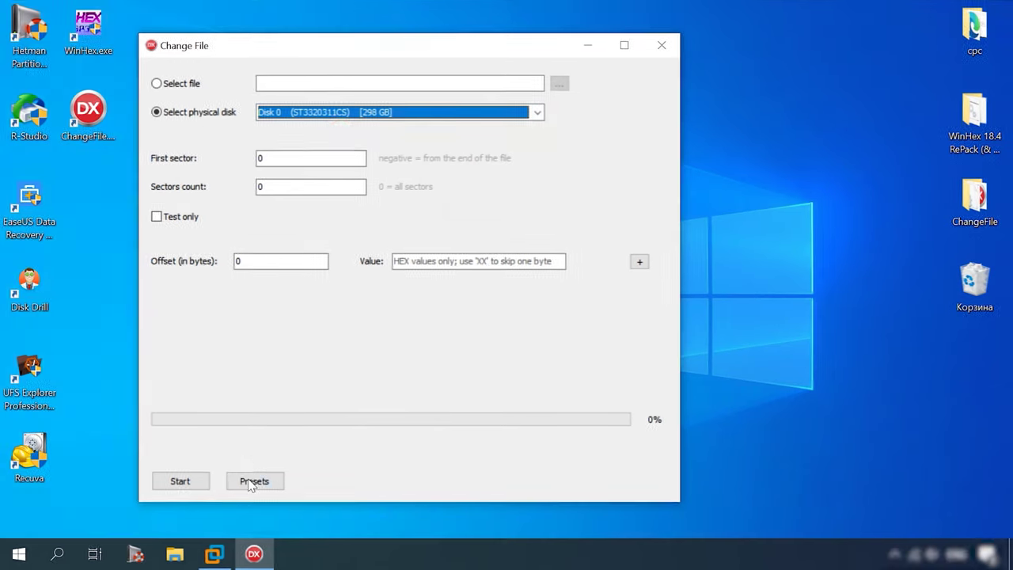
# In Change File, load the preset with value 00 at offset 8 and value 02 at offset 9
pyautogui.click(250, 485)
pyautogui.moveTo(262, 515)
pyautogui.click(389, 518)
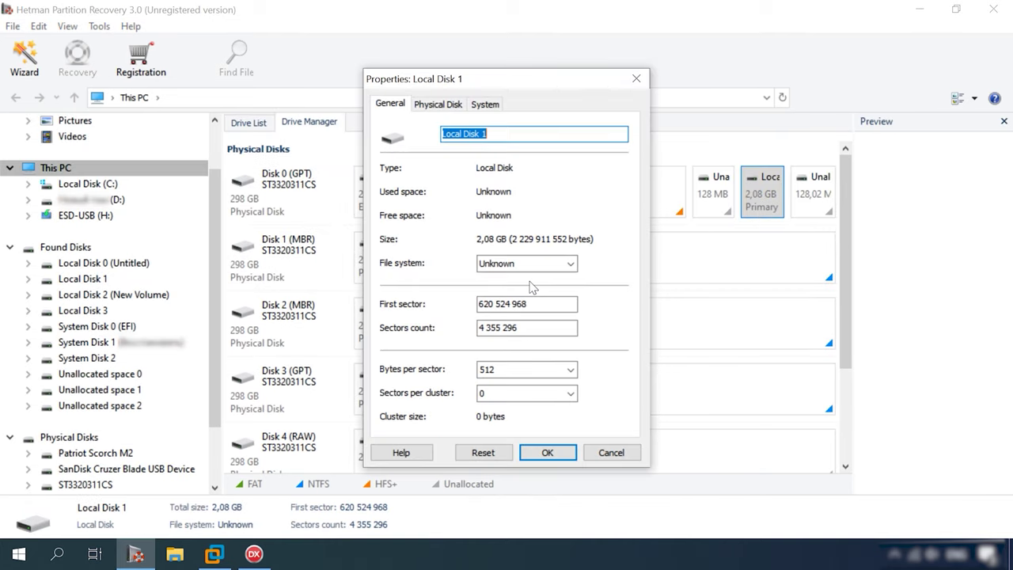
# Copy Local Disk 1's first sector 620524968 and sectors count 4355296 into Change File and start the overwrite on Disk 0
pyautogui.press('Tab')
pyautogui.press('Tab')
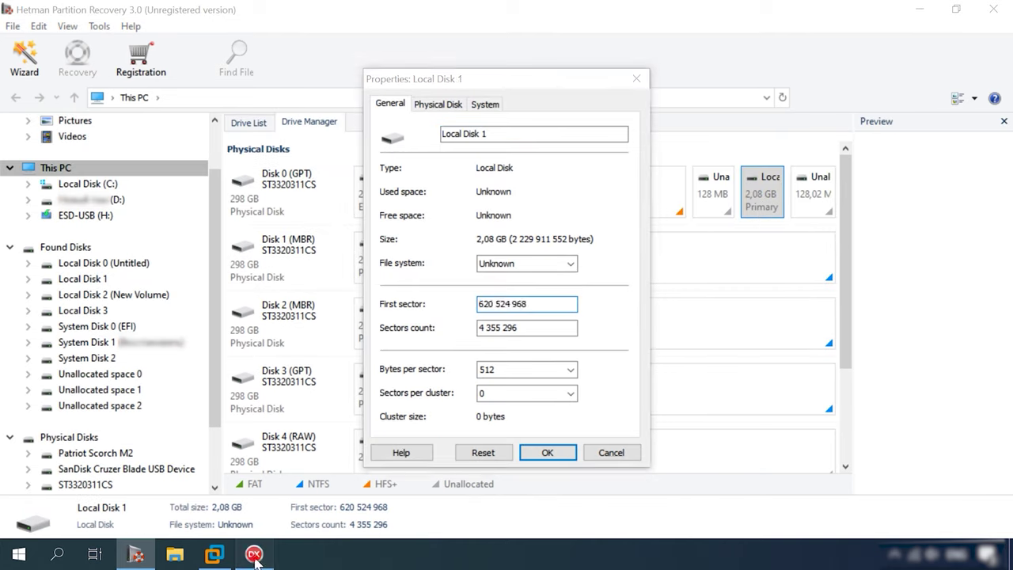
pyautogui.click(254, 555)
pyautogui.doubleClick(263, 186)
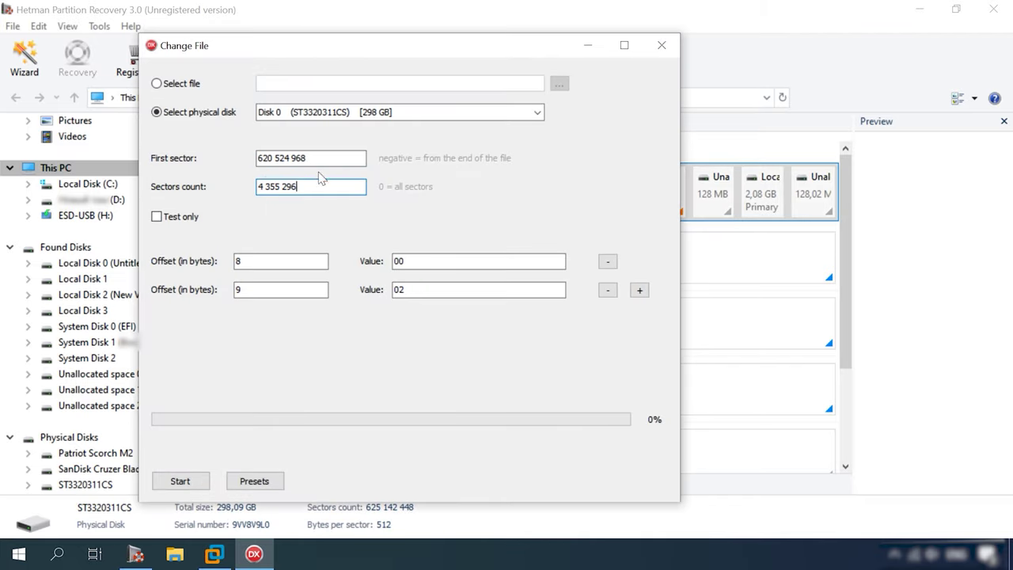
pyautogui.click(174, 481)
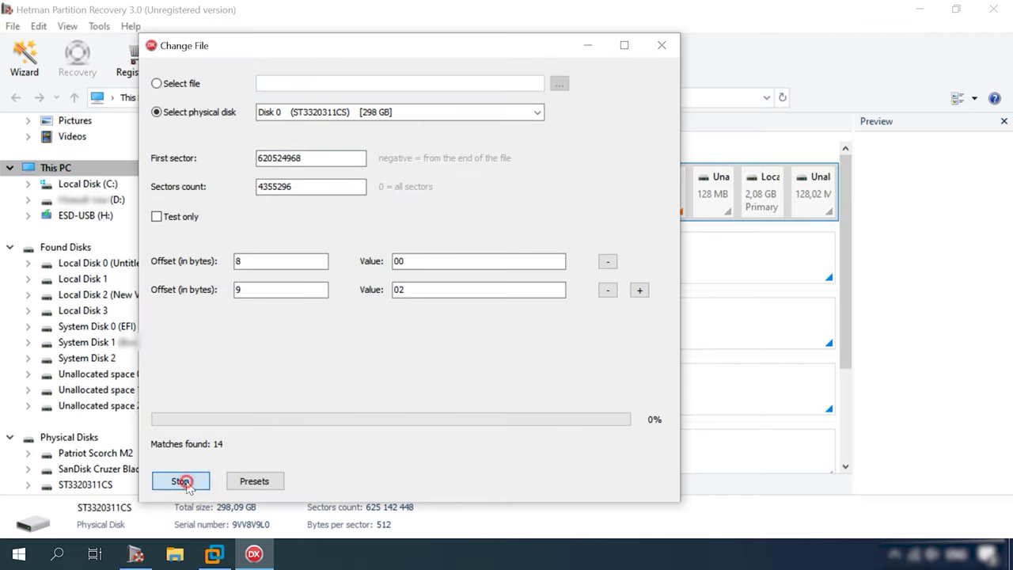
# In Hetman Partition Recovery, run a full HFS+ analysis with content-aware search on Local Disk 1 and open HFS+ Partition (Test+)
pyautogui.click(758, 197)
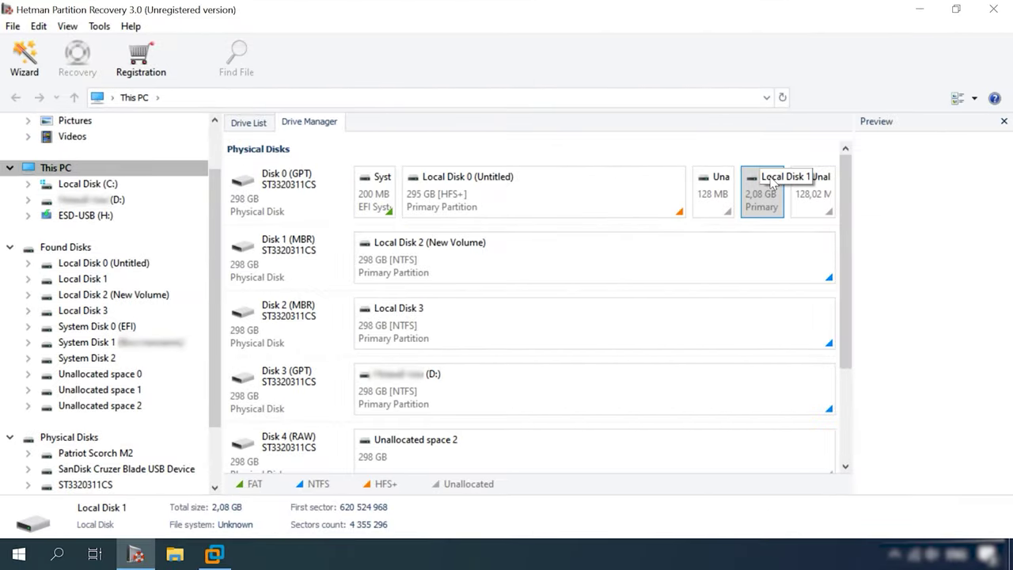
pyautogui.rightClick(765, 198)
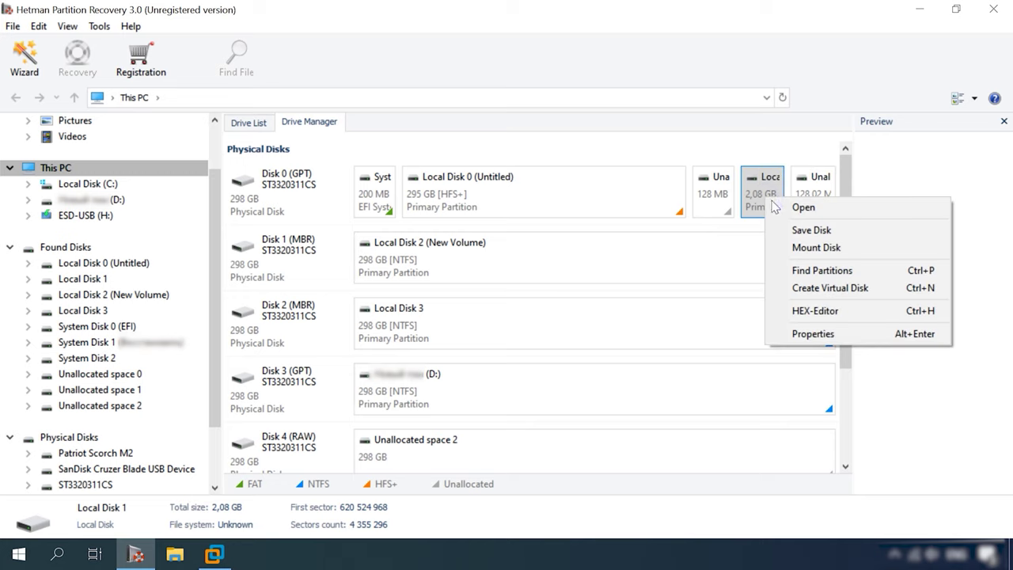
pyautogui.click(801, 210)
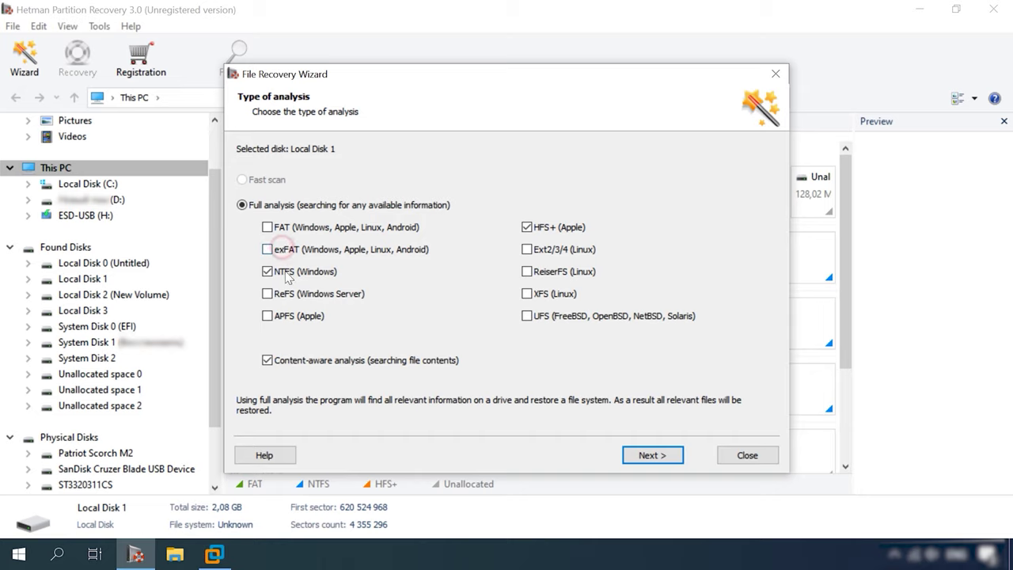
pyautogui.click(661, 461)
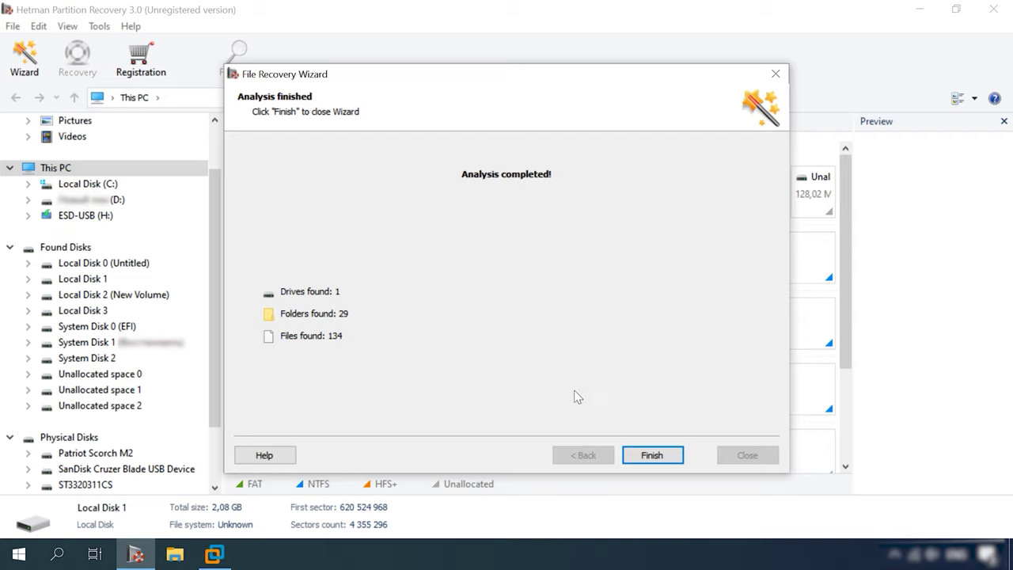
pyautogui.click(654, 458)
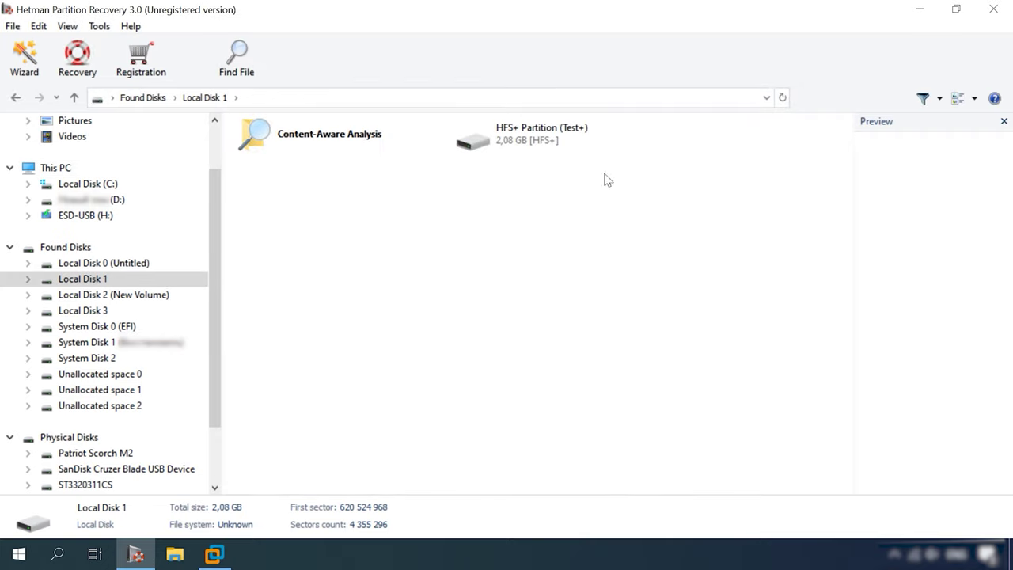
pyautogui.doubleClick(555, 139)
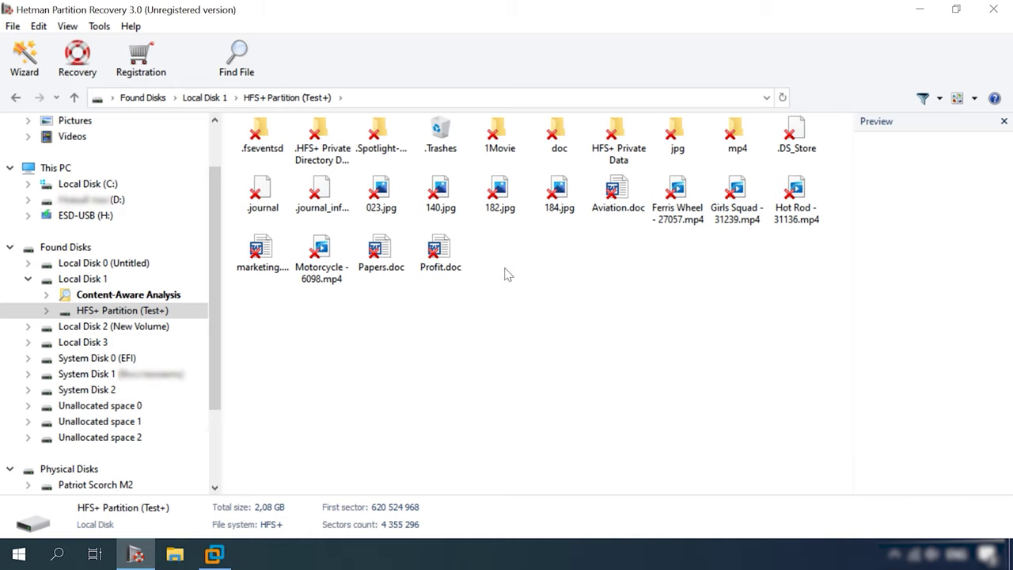
# Preview Tron.avi in the 1Movie folder and Spaces.doc in the doc folder
pyautogui.doubleClick(500, 135)
pyautogui.click(319, 135)
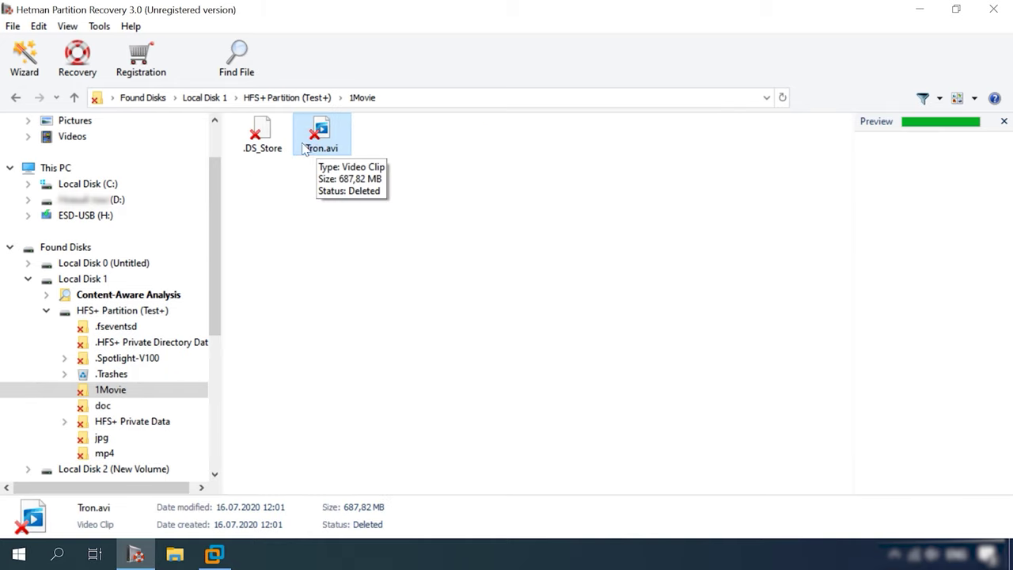
pyautogui.click(361, 269)
pyautogui.click(74, 97)
pyautogui.doubleClick(557, 136)
pyautogui.click(336, 146)
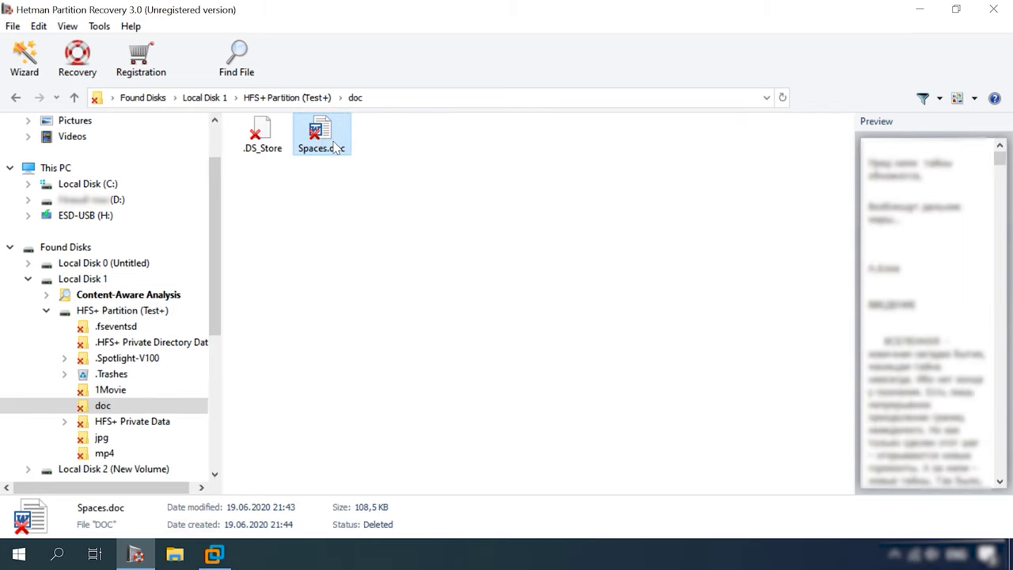
# Preview the picture in the jpg folder and Motocross - 10797.mp4 in the mp4 folder
pyautogui.click(74, 97)
pyautogui.doubleClick(672, 139)
pyautogui.click(321, 135)
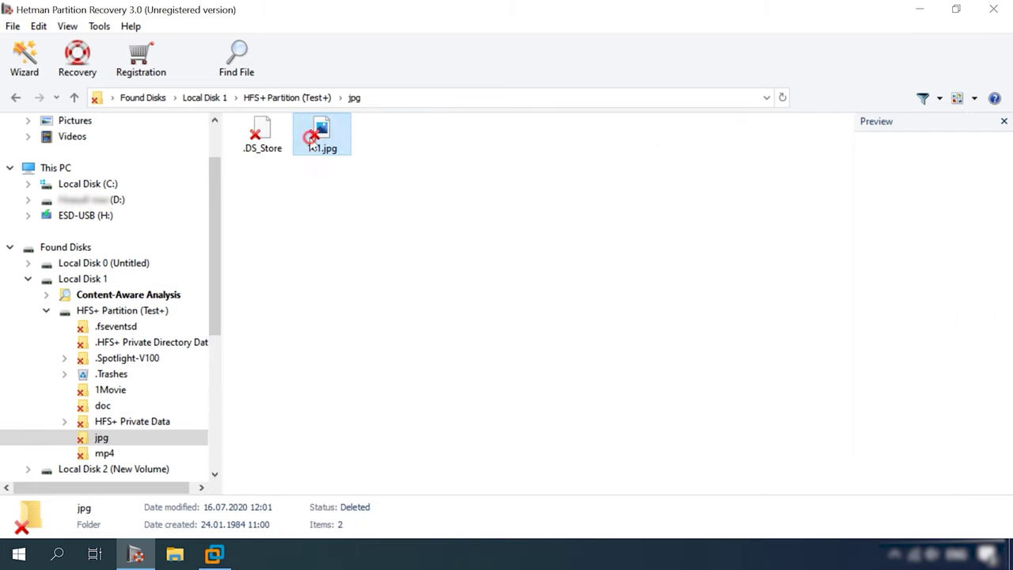
pyautogui.click(73, 97)
pyautogui.doubleClick(737, 137)
pyautogui.click(322, 136)
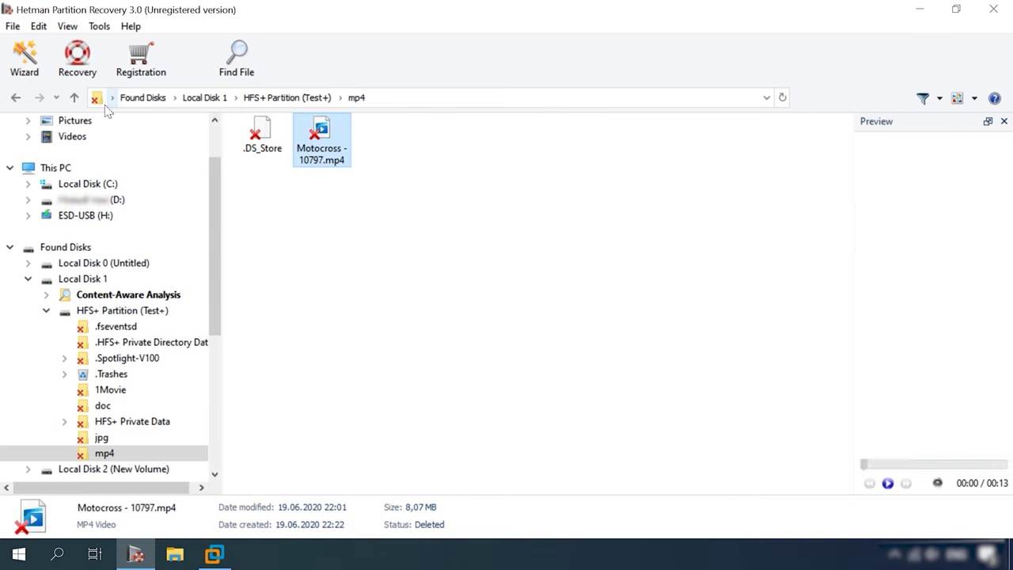
# Return to the HFS+ Partition (Test+) root and preview its files in turn from 023.jpg to the Girls Squad video
pyautogui.click(73, 97)
pyautogui.click(379, 198)
pyautogui.click(441, 202)
pyautogui.click(503, 202)
pyautogui.click(563, 207)
pyautogui.click(620, 203)
pyautogui.click(678, 204)
pyautogui.click(721, 208)
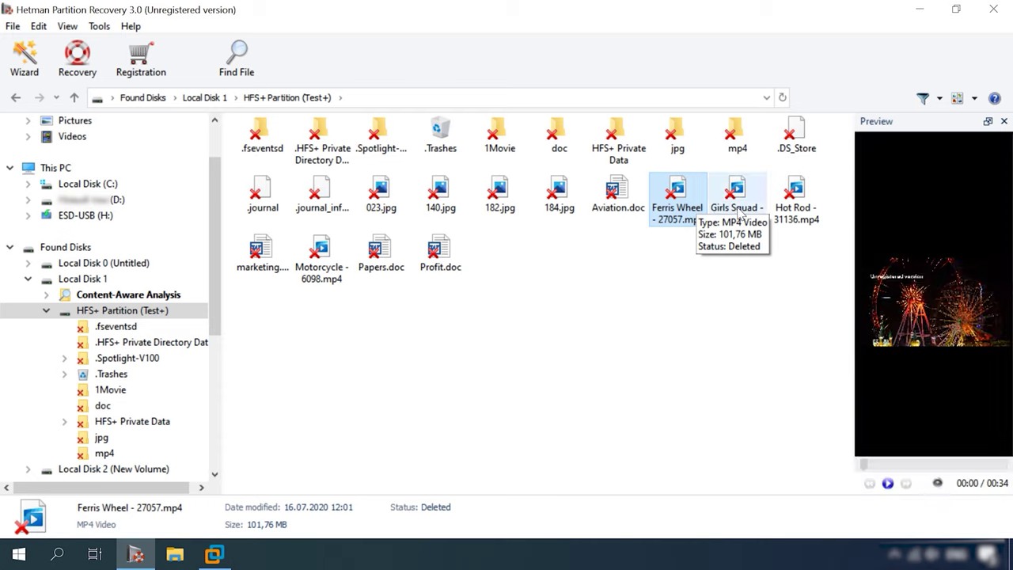
# Preview the remaining root files, including the Hot Rod, Girls Squad and Motorcycle videos, marketing.doc and Profit.doc
pyautogui.click(788, 207)
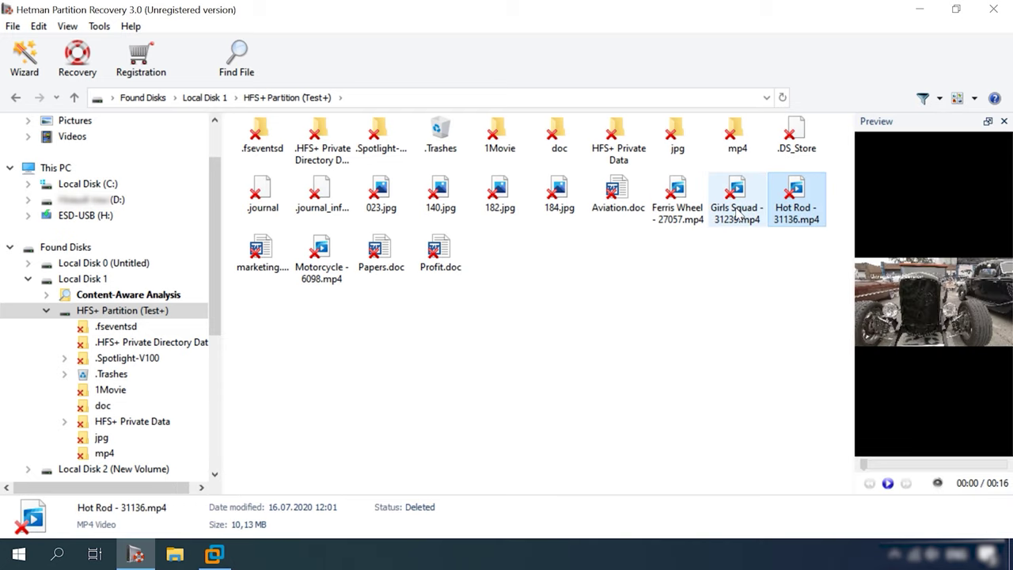
pyautogui.click(740, 213)
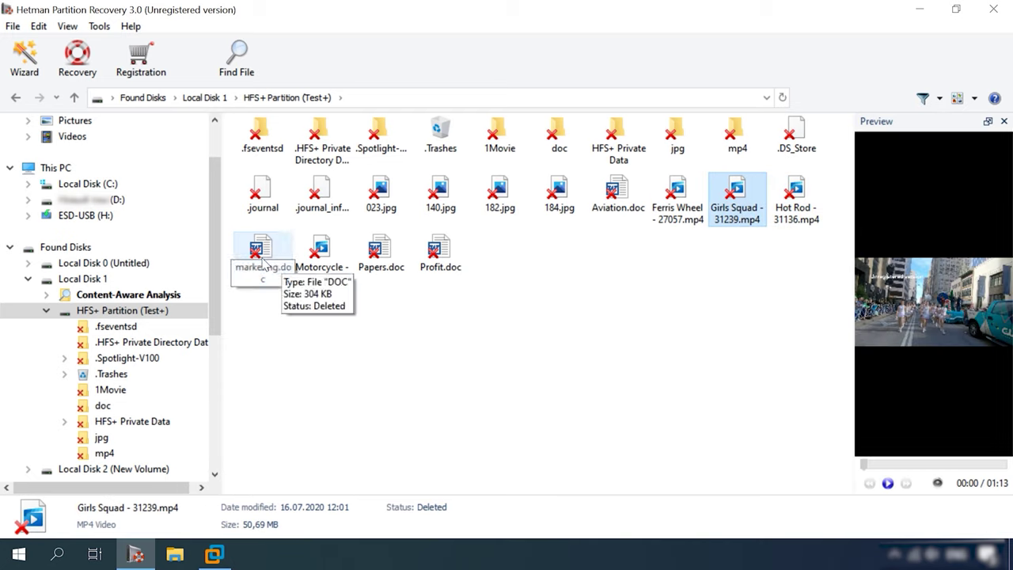
pyautogui.click(258, 261)
pyautogui.click(326, 269)
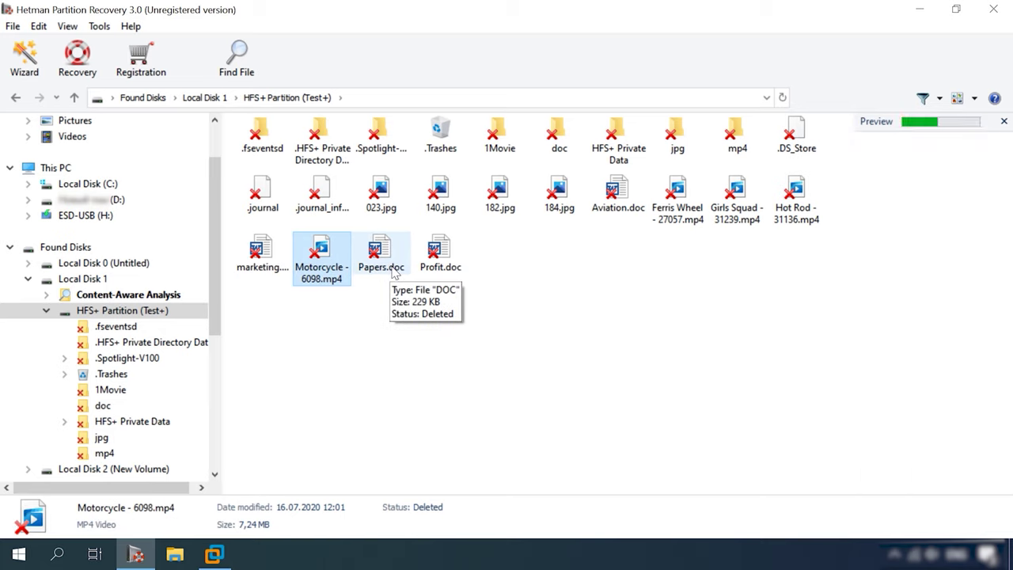
pyautogui.click(445, 267)
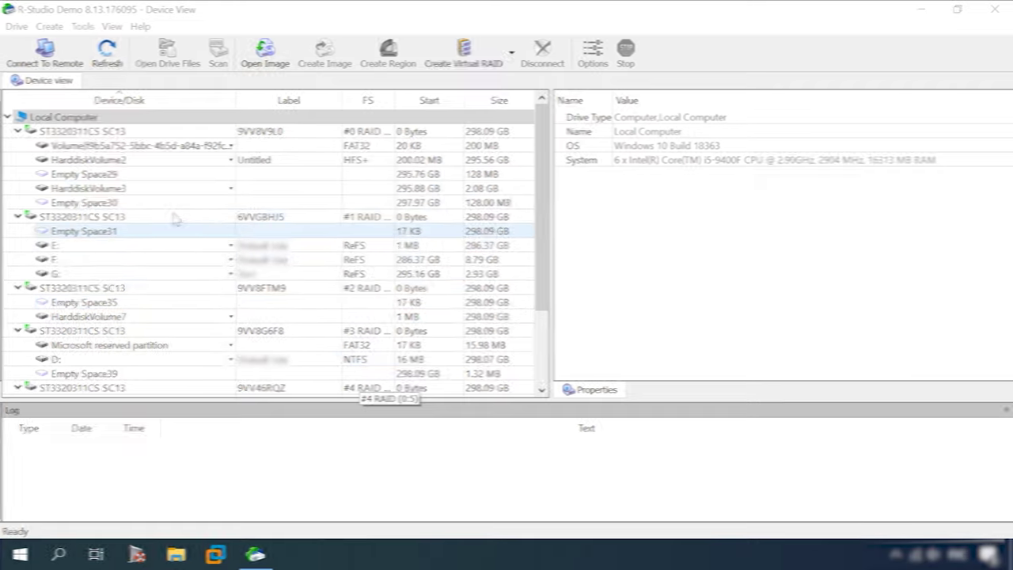
# In R-Studio, scan HarddiskVolume3 with HFS as the only file system and extra search for known file types enabled
pyautogui.click(123, 188)
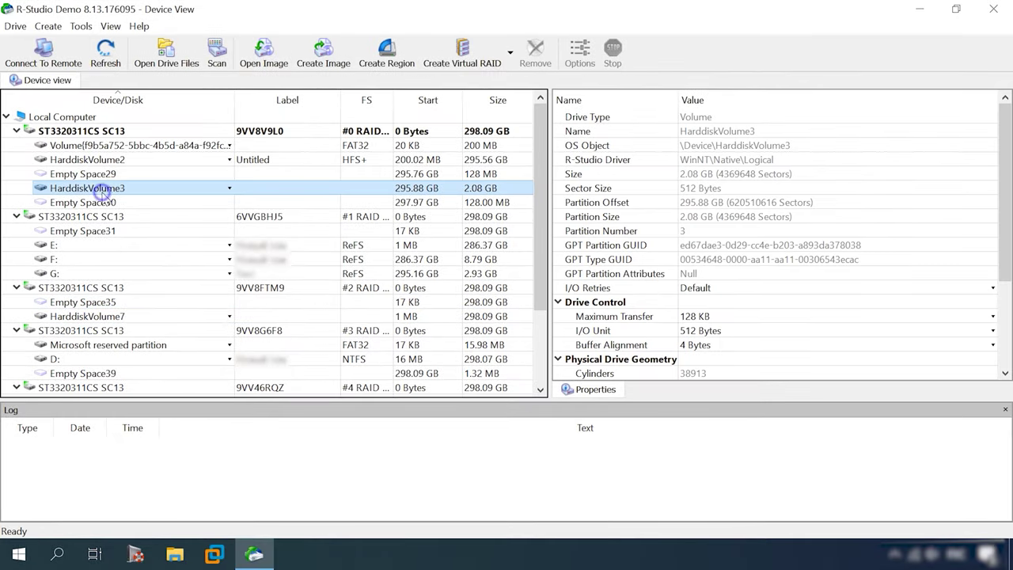
pyautogui.rightClick(102, 193)
pyautogui.click(156, 257)
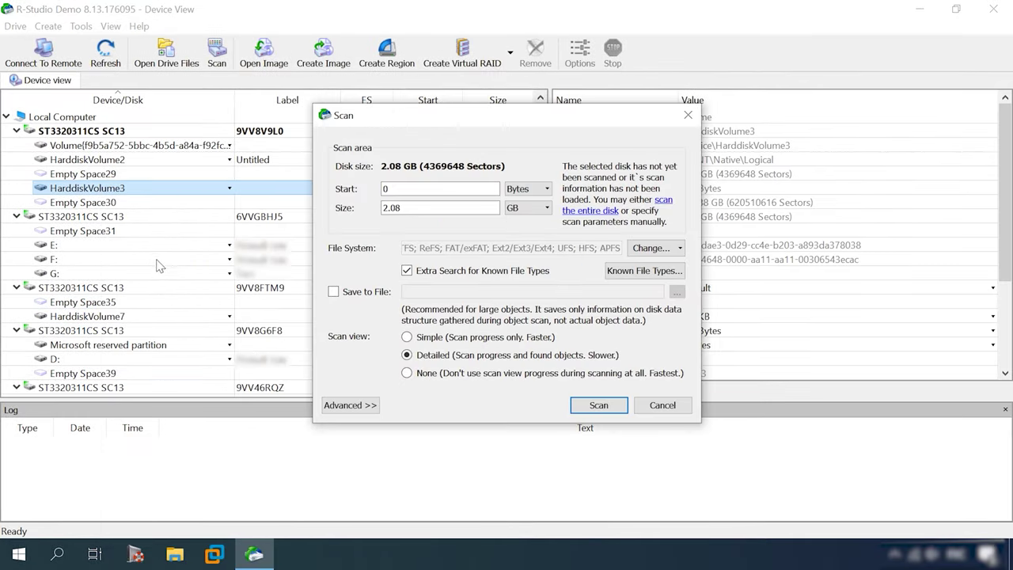
pyautogui.click(675, 250)
pyautogui.click(662, 267)
pyautogui.click(661, 283)
pyautogui.click(662, 300)
pyautogui.click(663, 316)
pyautogui.click(660, 333)
pyautogui.click(662, 365)
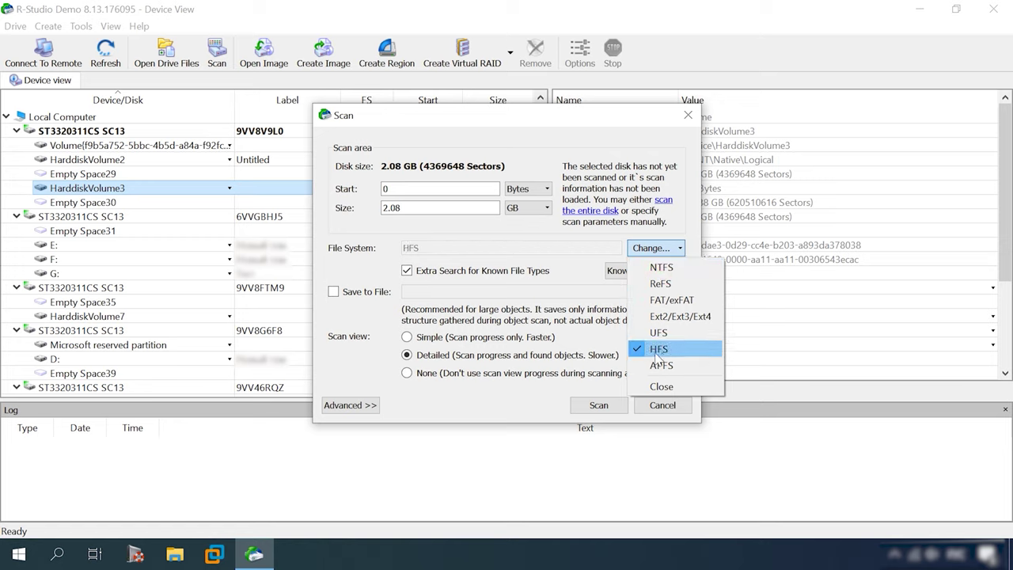
pyautogui.click(662, 385)
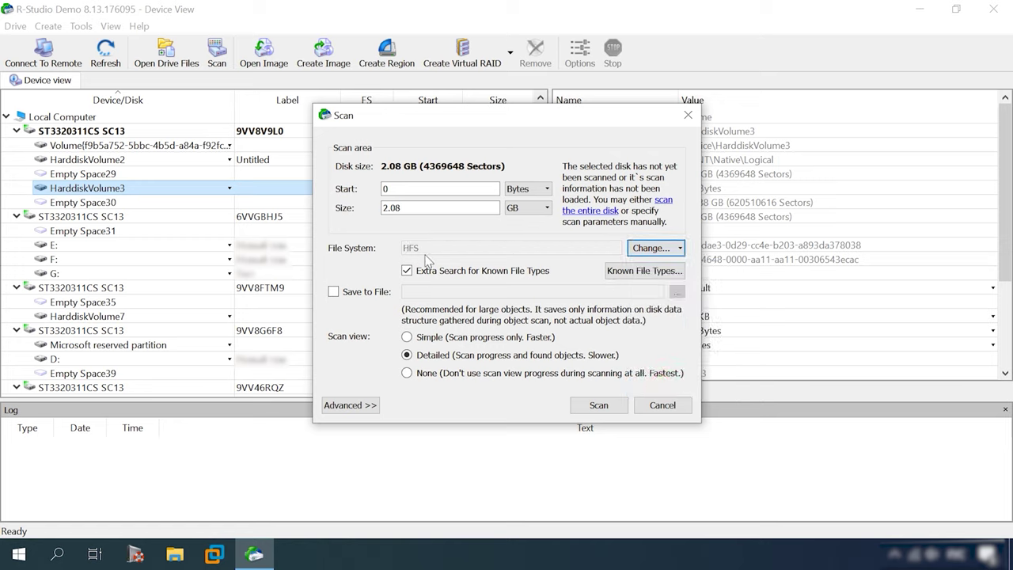
pyautogui.click(607, 412)
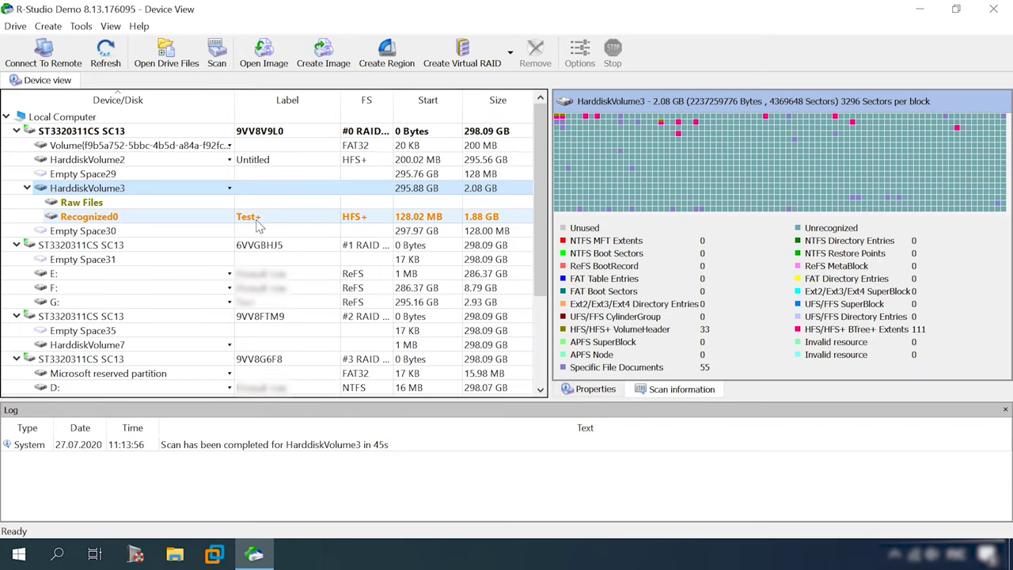
# Open the files of the Recognized0 HFS+ partition and show them as small icons
pyautogui.rightClick(97, 223)
pyautogui.click(130, 231)
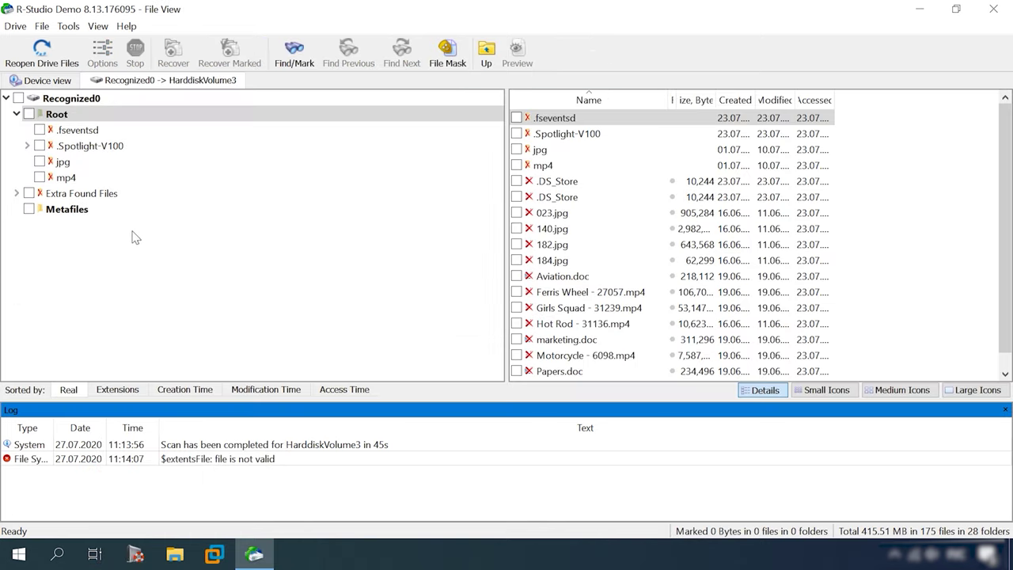
pyautogui.click(827, 388)
# Look into the jpg and mp4 folders, then return to Root and open Aviation.doc for preview
pyautogui.doubleClick(675, 126)
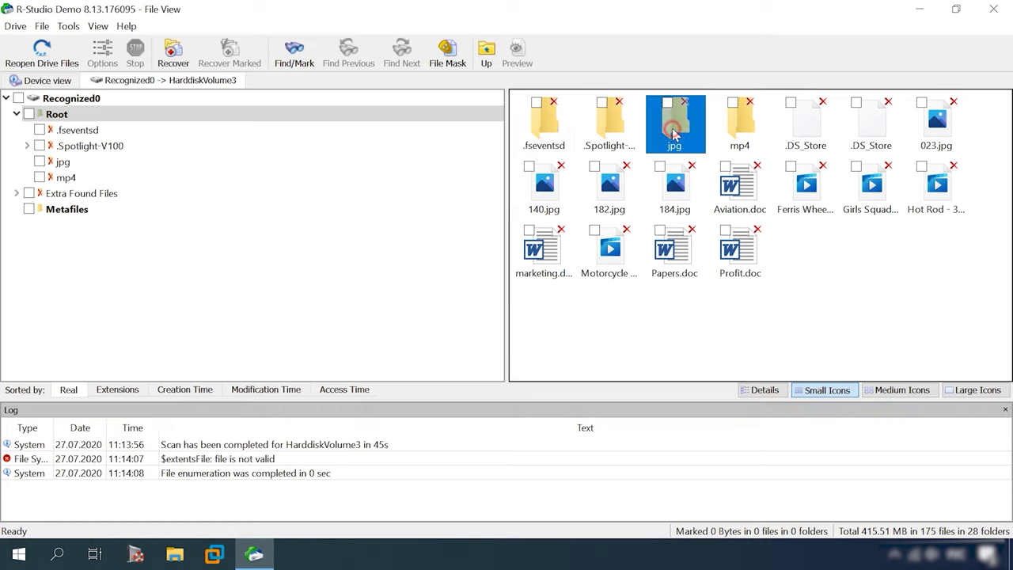
pyautogui.click(71, 113)
pyautogui.doubleClick(745, 125)
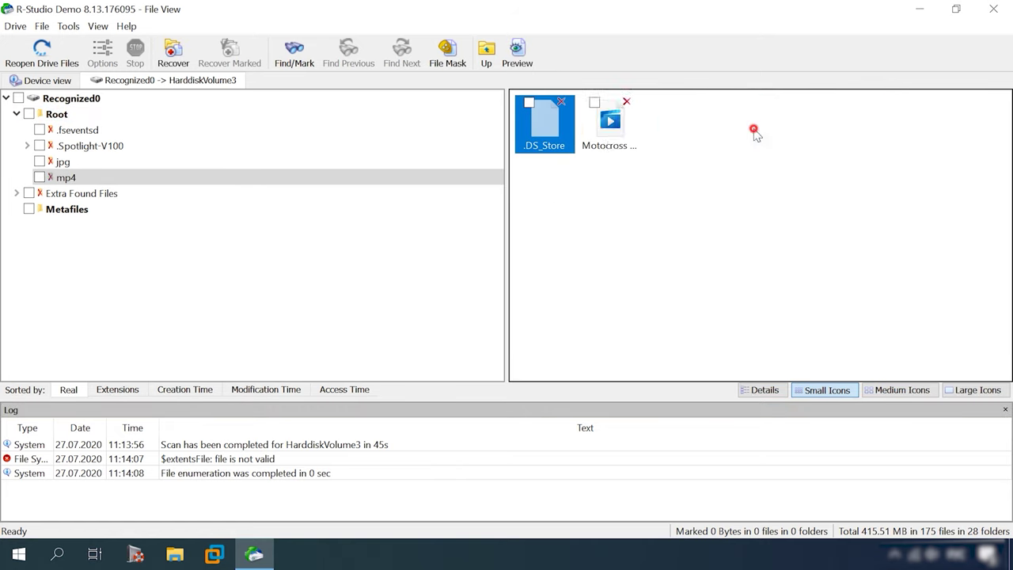
pyautogui.click(71, 116)
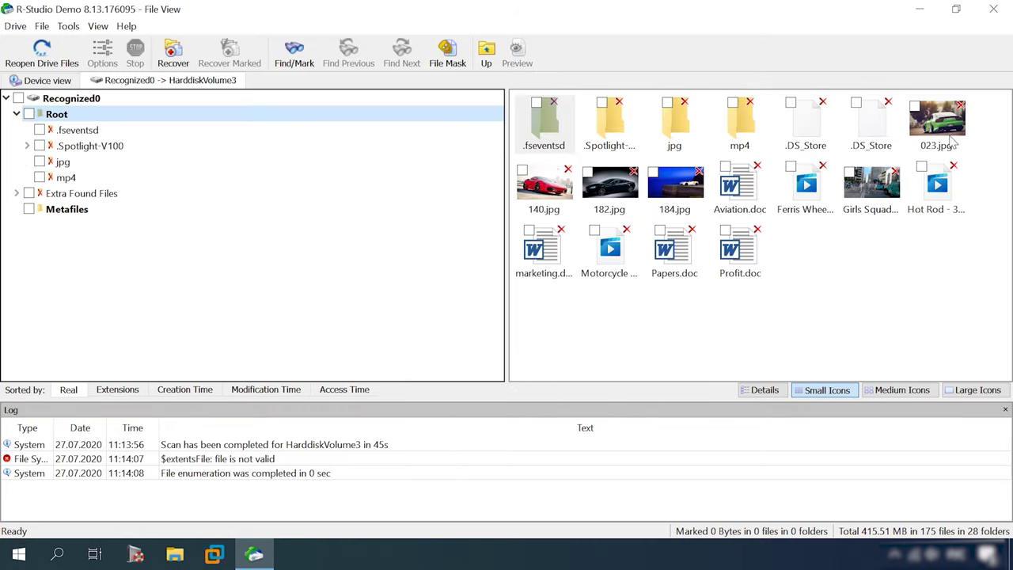
pyautogui.doubleClick(742, 193)
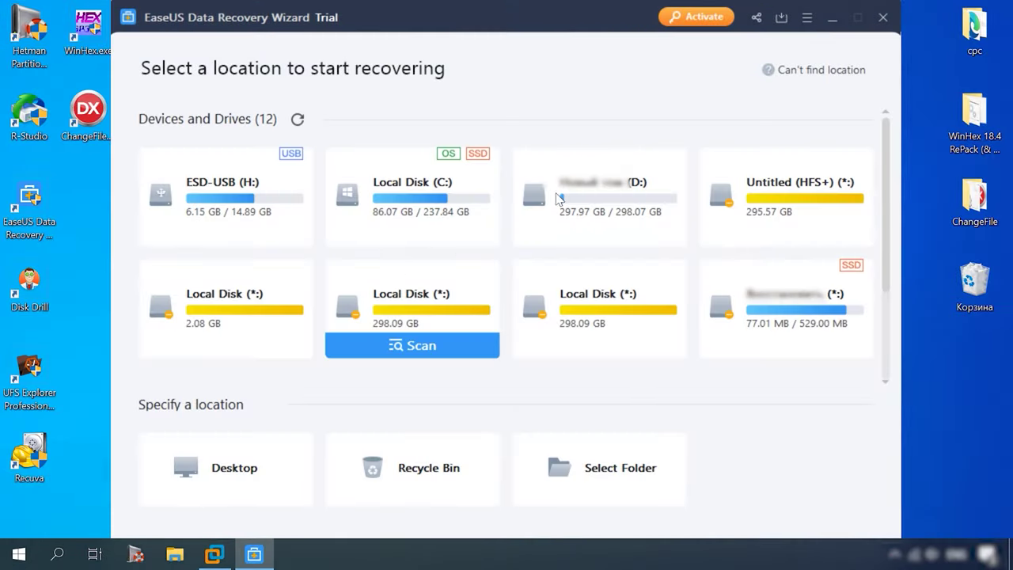
# In EaseUS Data Recovery Wizard, scan the 2.08 GB Local Disk and open #1 Lost Partition(HFS+) under Lost Files
pyautogui.click(235, 347)
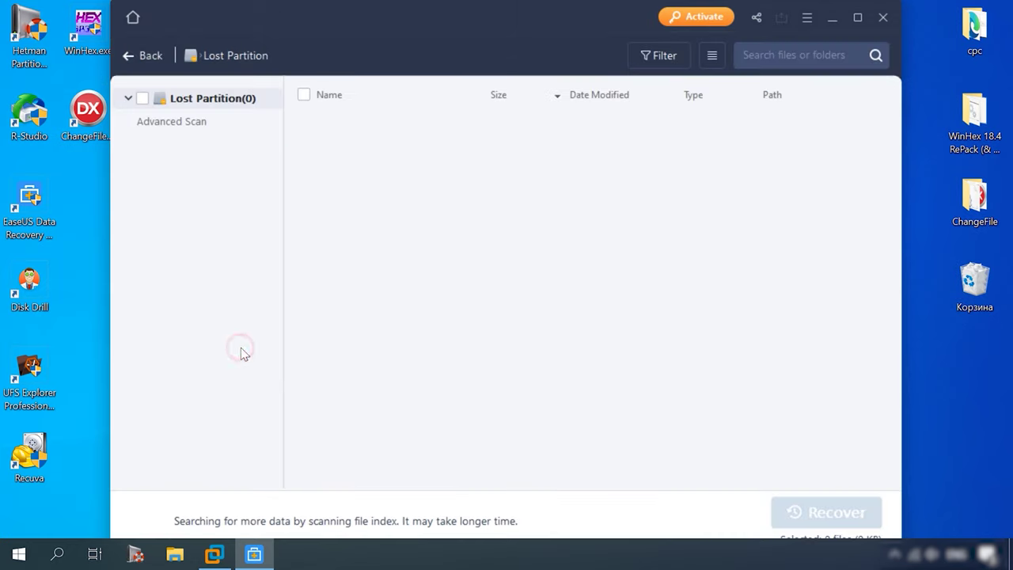
pyautogui.click(858, 19)
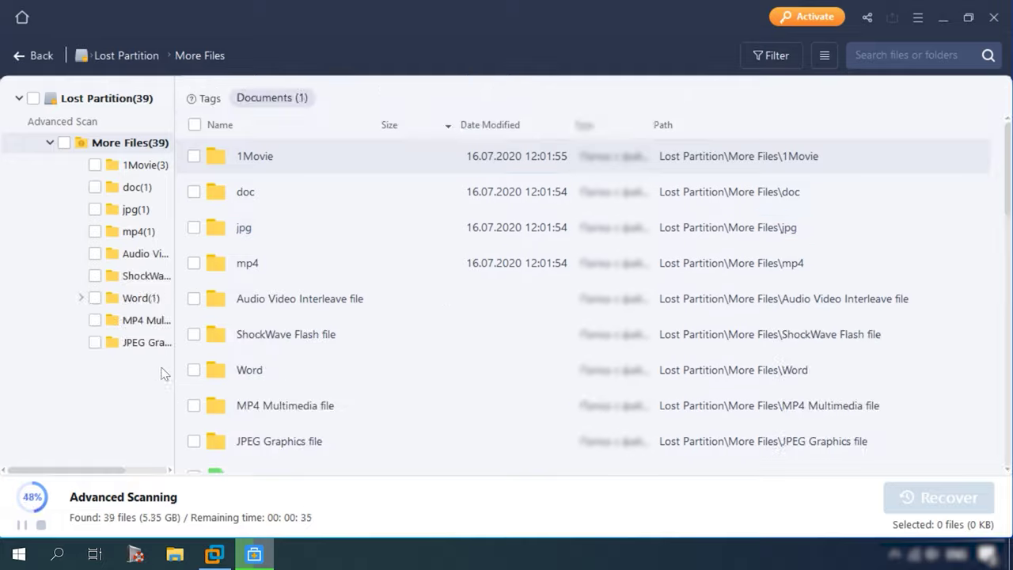
pyautogui.click(117, 142)
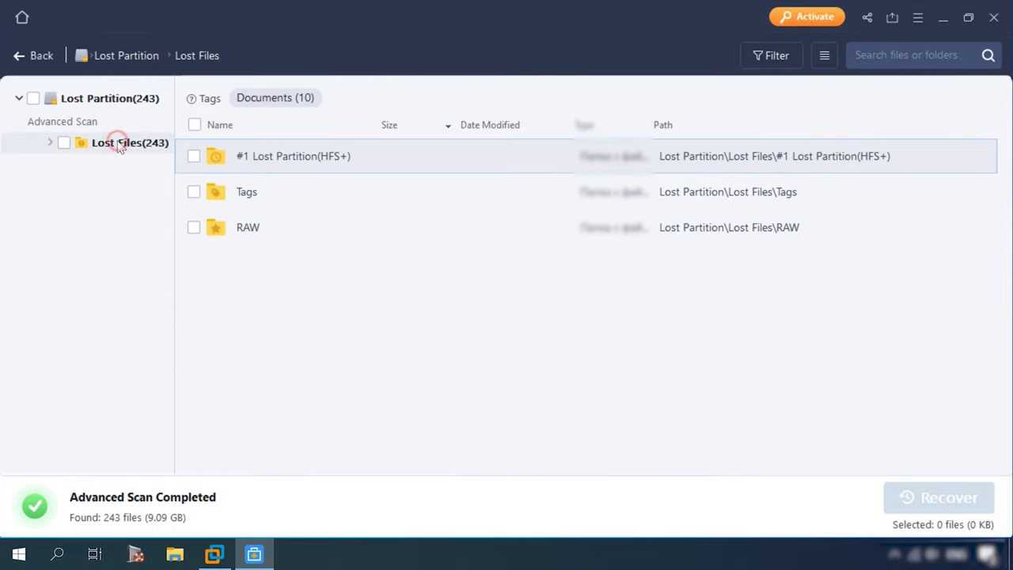
pyautogui.click(50, 143)
pyautogui.click(173, 163)
pyautogui.click(79, 164)
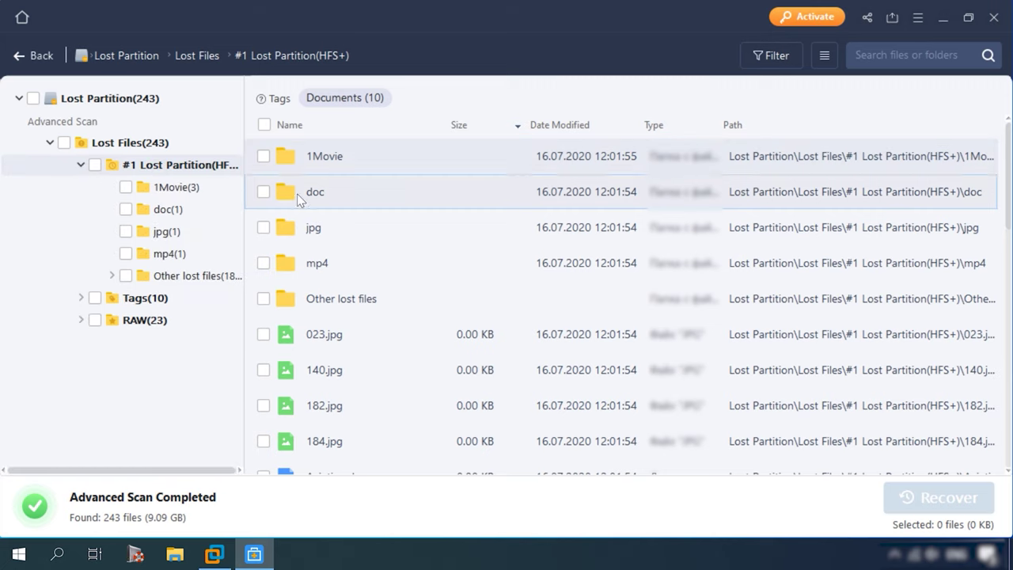
# Look through the files of #1 Lost Partition(HFS+) and switch the listing to large icons
pyautogui.scroll(-3, 337, 333)
pyautogui.scroll(-1, 337, 333)
pyautogui.click(824, 55)
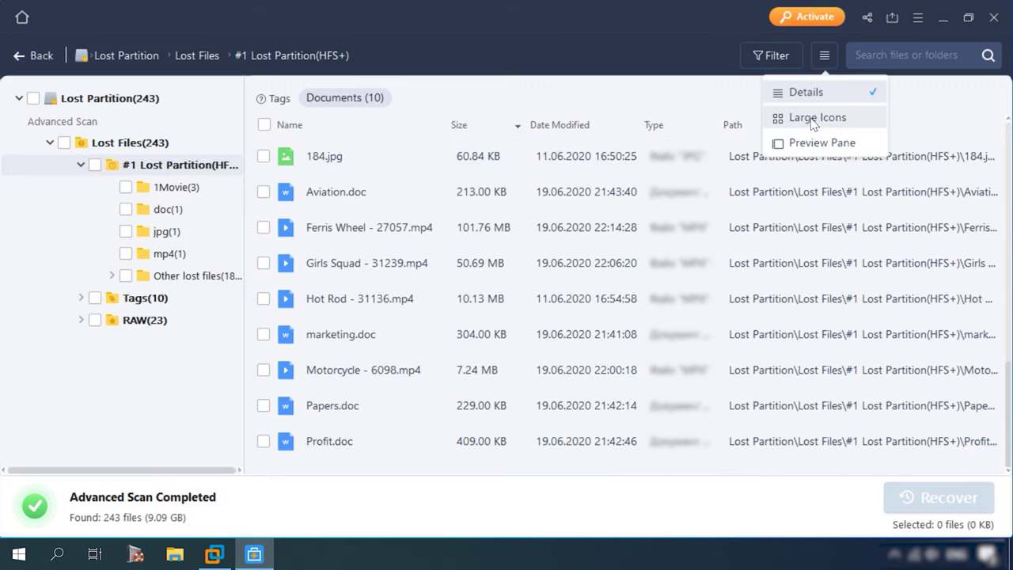
pyautogui.click(815, 116)
pyautogui.scroll(-1, 554, 340)
pyautogui.scroll(5, 578, 328)
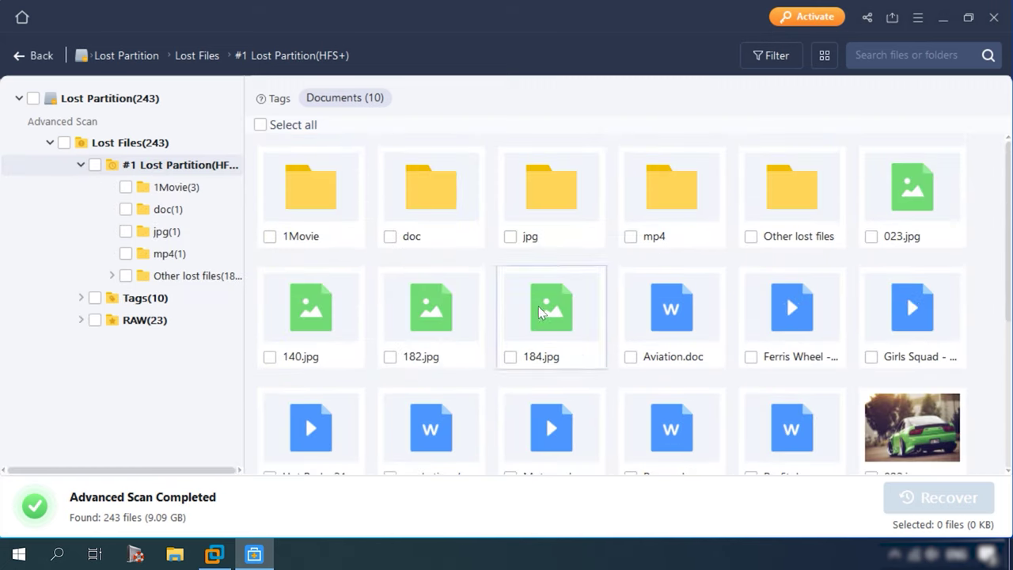
# Look into the 1Movie folder and preview Spaces.doc in the doc folder
pyautogui.doubleClick(317, 215)
pyautogui.click(180, 209)
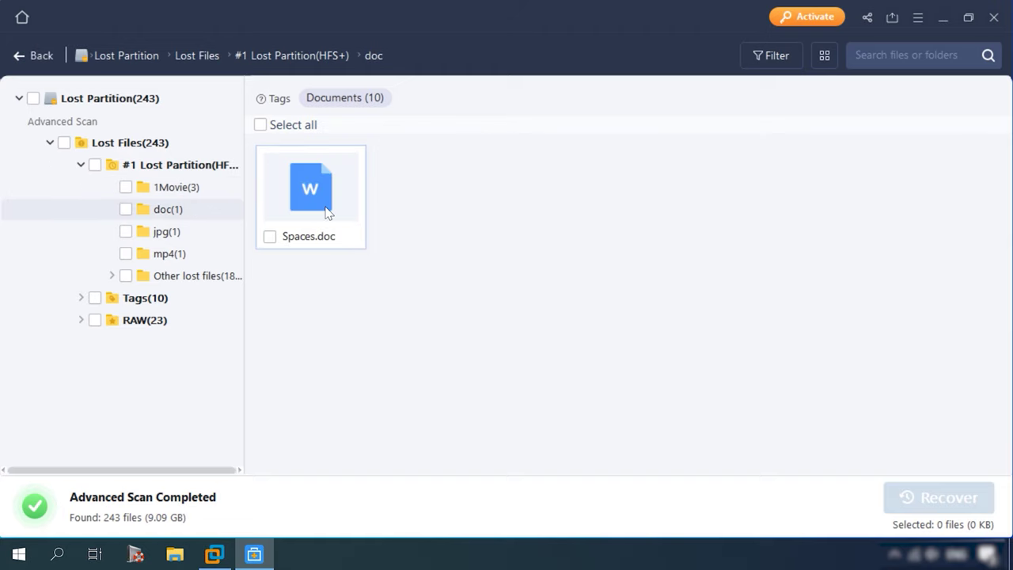
pyautogui.doubleClick(327, 211)
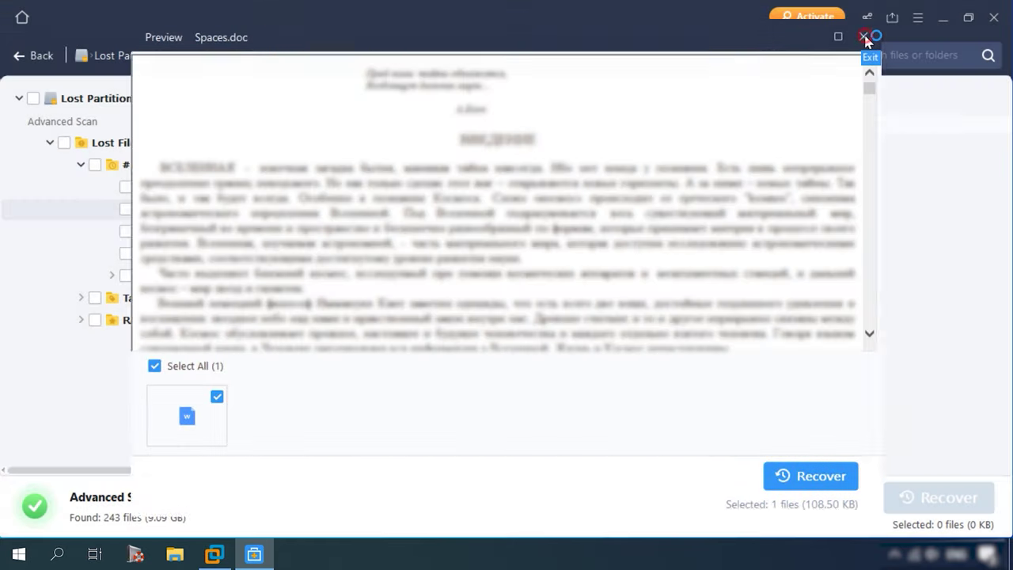
pyautogui.click(866, 37)
# Check the jpg, mp4 and Other lost files folders, then return to the file thumbnails in #1 Lost Partition(HFS+)
pyautogui.click(156, 232)
pyautogui.click(192, 254)
pyautogui.click(192, 275)
pyautogui.click(174, 164)
pyautogui.scroll(-3, 645, 333)
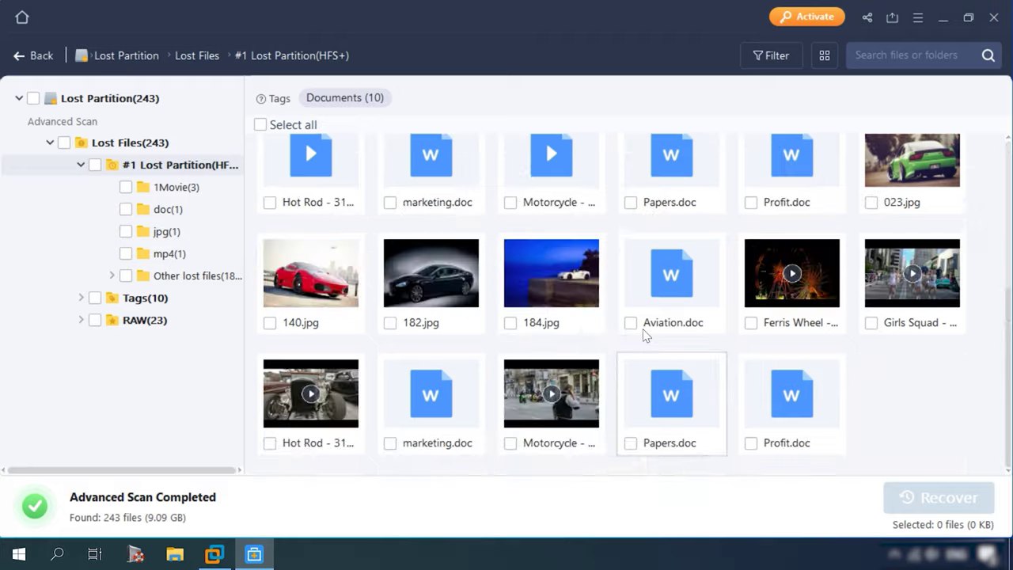
# Preview Profit.doc, Papers.doc, marketing.doc and Aviation.doc in turn, closing each preview
pyautogui.doubleClick(765, 398)
pyautogui.click(863, 37)
pyautogui.doubleClick(671, 393)
pyautogui.click(863, 38)
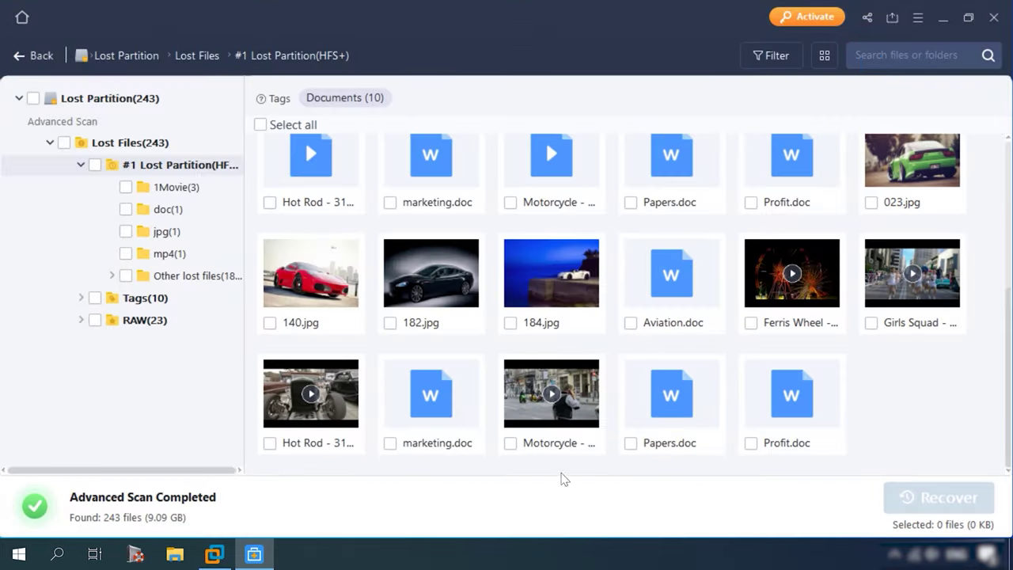
pyautogui.doubleClick(443, 408)
pyautogui.click(863, 38)
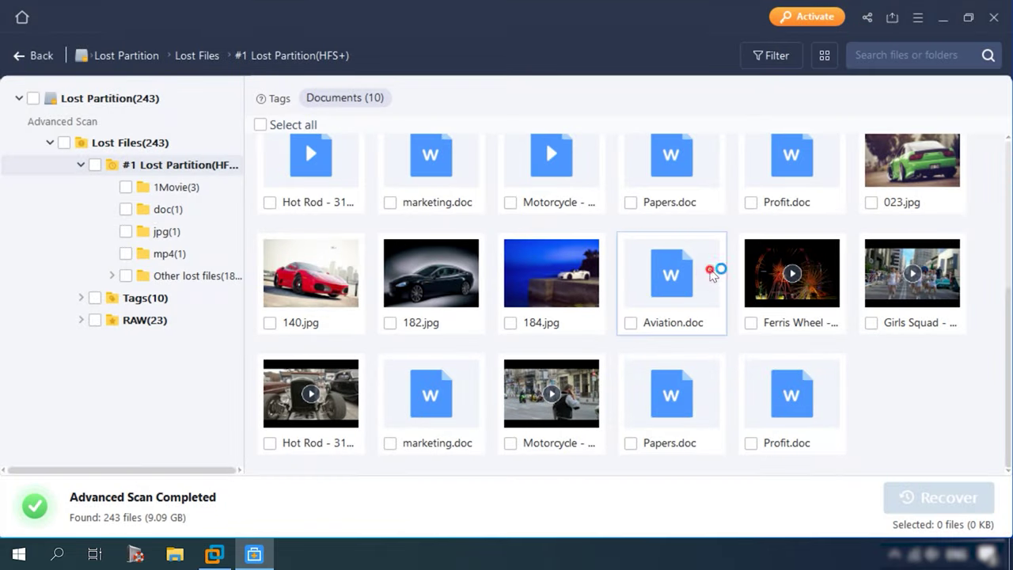
pyautogui.doubleClick(672, 281)
pyautogui.click(863, 37)
pyautogui.scroll(1, 954, 415)
pyautogui.scroll(-2, 954, 416)
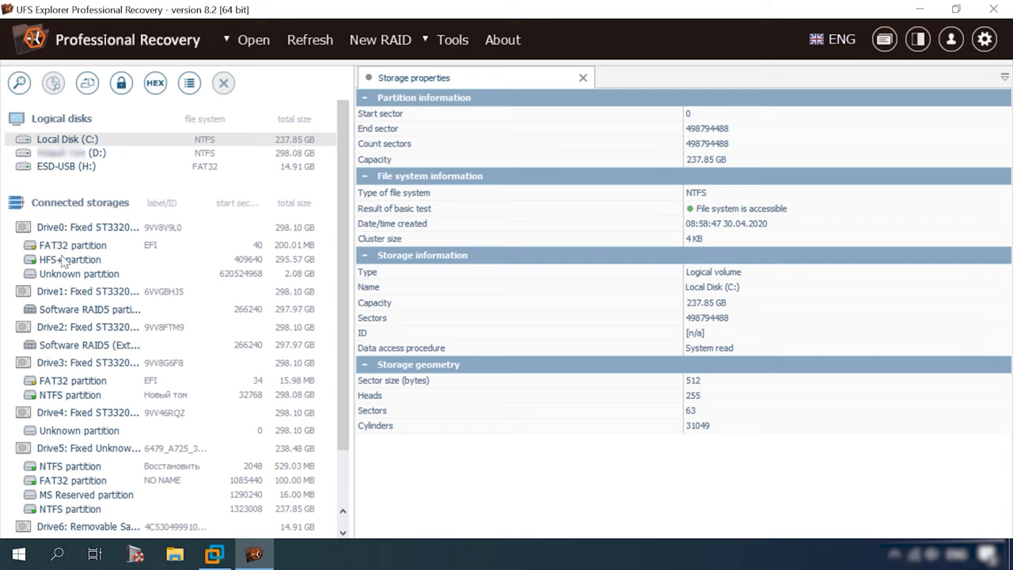
# In UFS Explorer, scan the unknown 2.08 GB partition on Drive0 for Mac OS X HFS+ and open the recovered volume
pyautogui.click(101, 278)
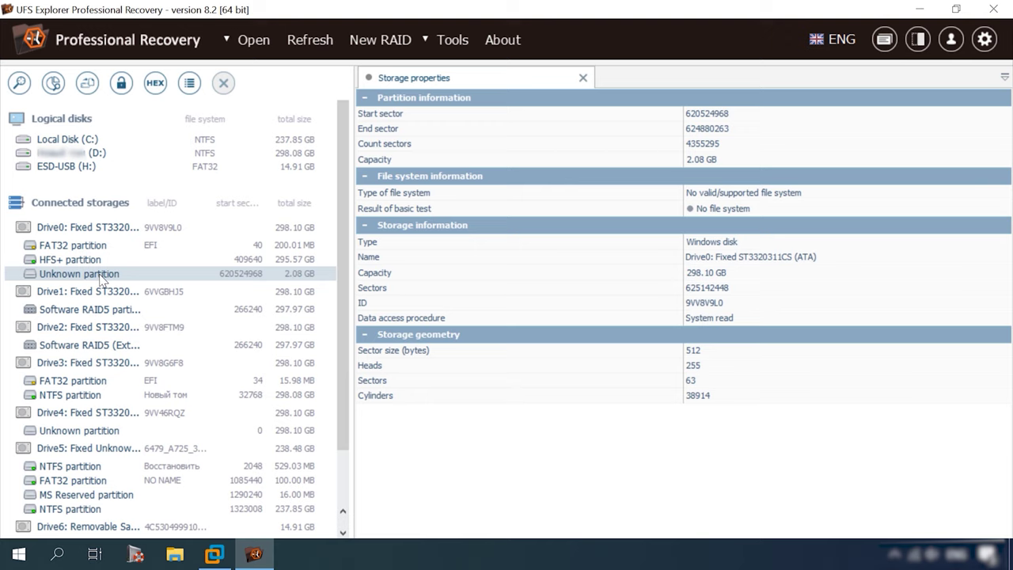
pyautogui.rightClick(105, 277)
pyautogui.click(151, 283)
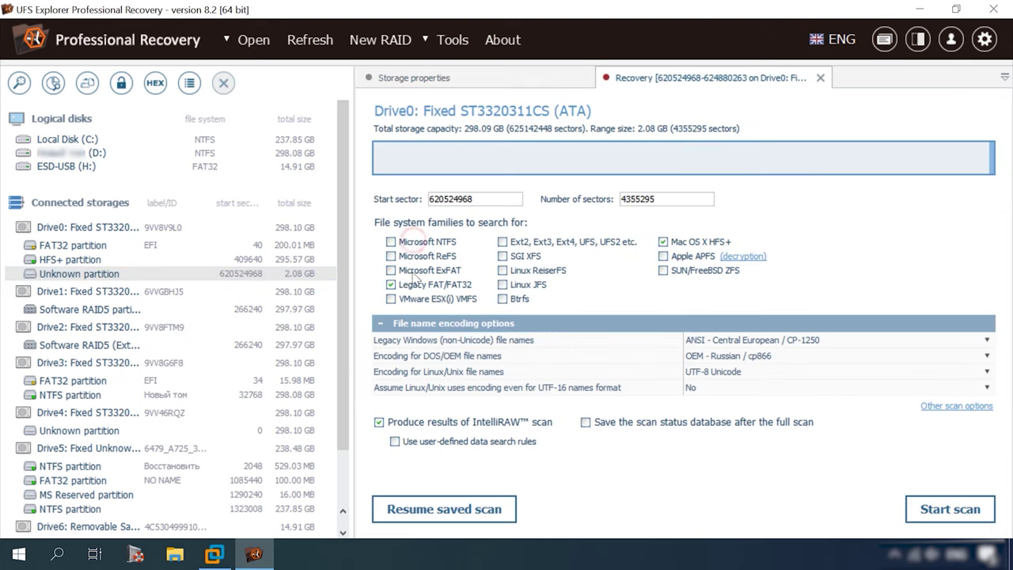
pyautogui.click(950, 509)
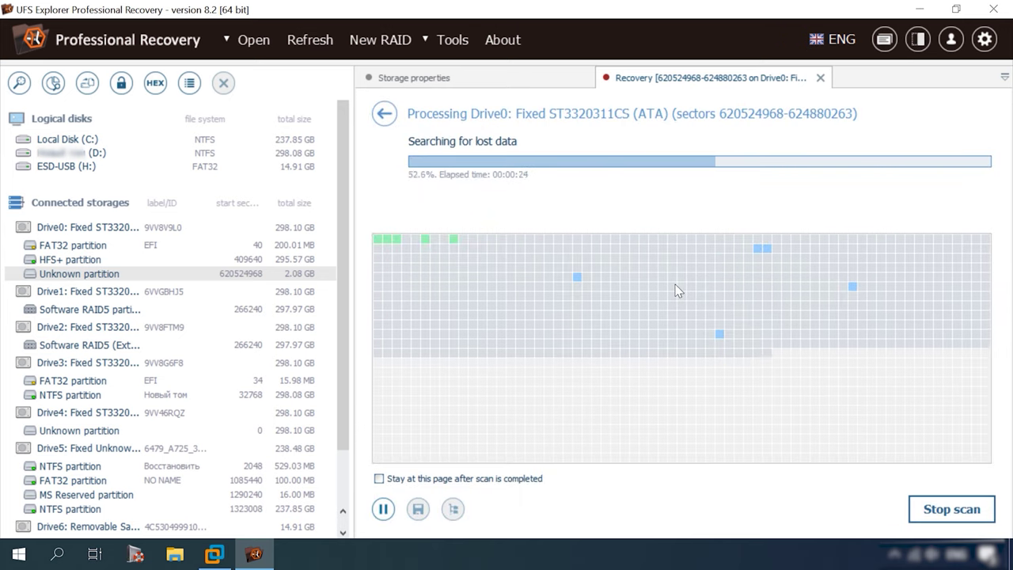
pyautogui.doubleClick(420, 259)
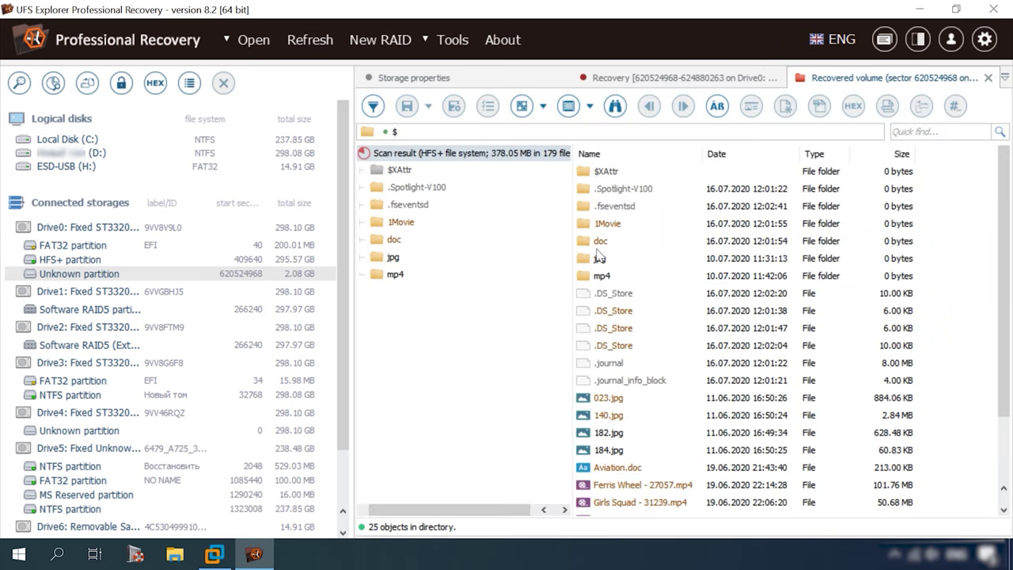
# Check the pictures in the recovered volume's root from 023.jpg to 184.jpg
pyautogui.click(608, 397)
pyautogui.click(608, 348)
pyautogui.click(622, 333)
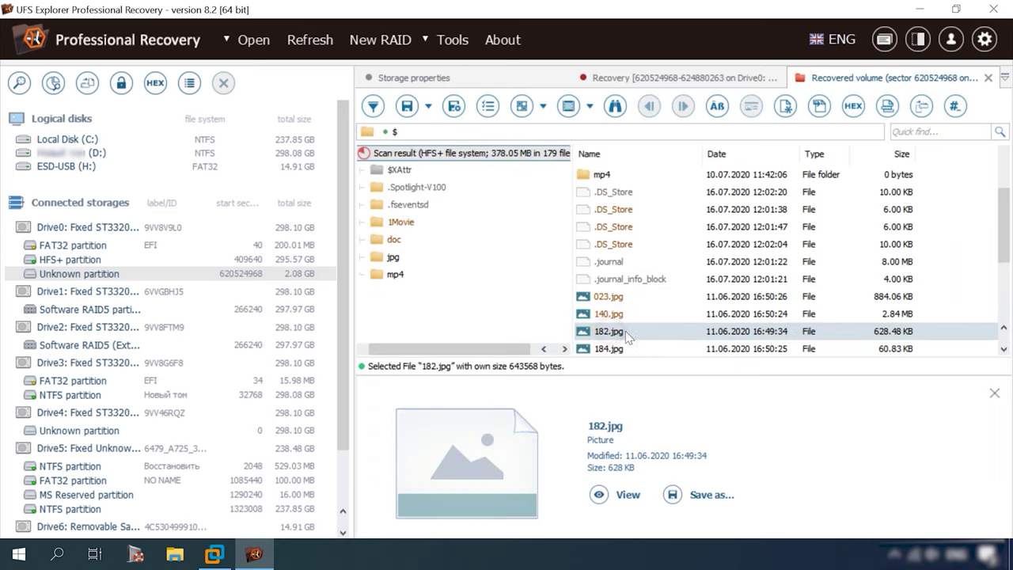
pyautogui.click(621, 348)
# Check the videos and documents from Ferris Wheel - 27057.mp4 to marketing.doc, then close the preview
pyautogui.click(622, 282)
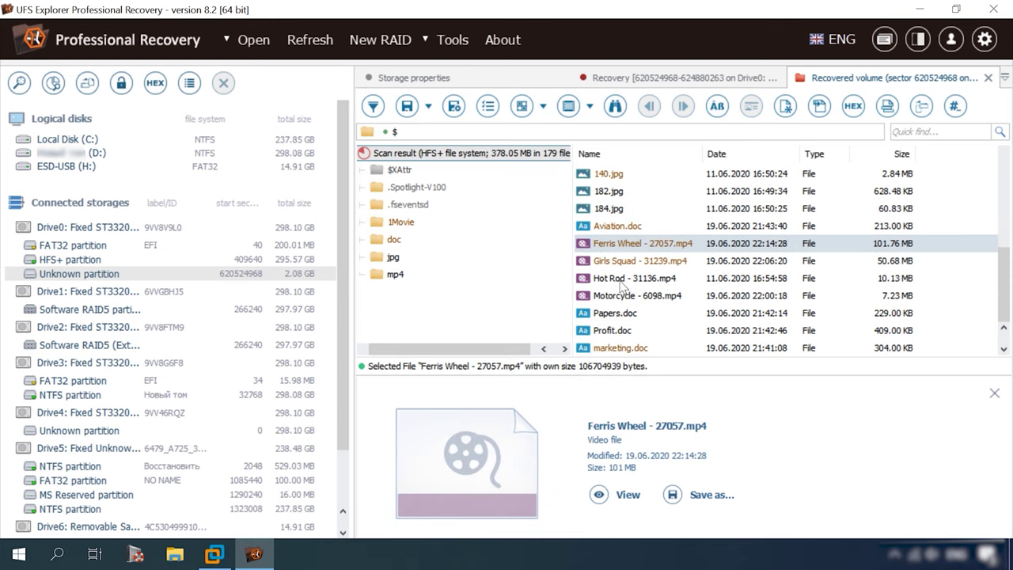
pyautogui.click(622, 262)
pyautogui.click(622, 281)
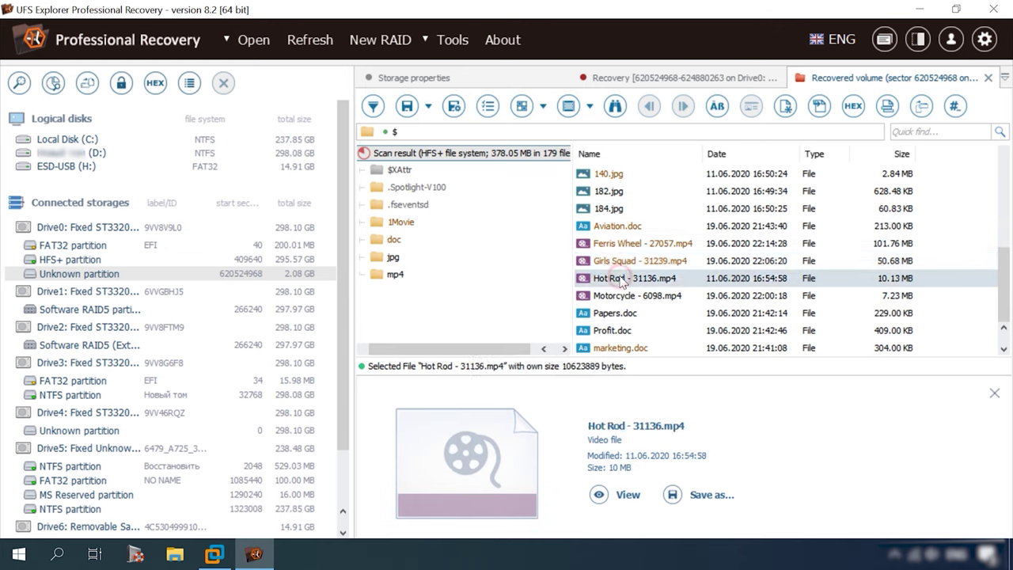
pyautogui.click(616, 296)
pyautogui.click(616, 313)
pyautogui.click(616, 331)
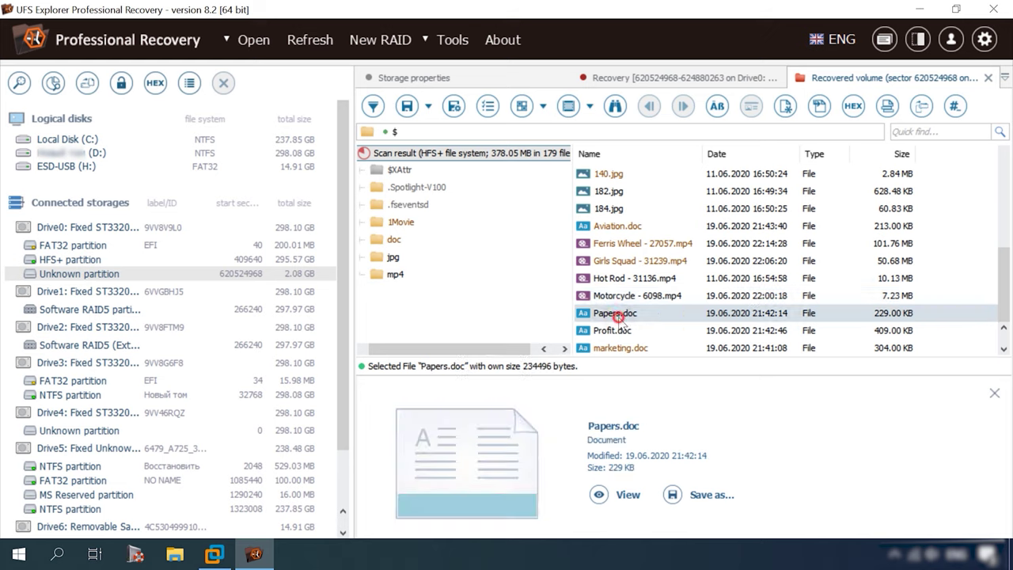
pyautogui.click(616, 348)
pyautogui.press('Escape')
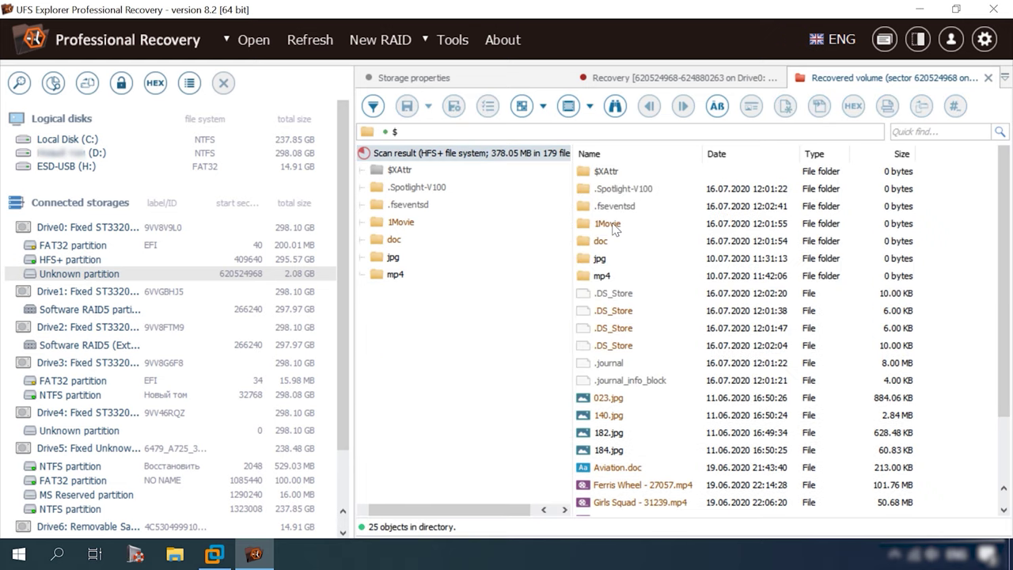
# Preview Tron.avi in the 1Movie folder and the document in the doc folder, closing each preview
pyautogui.click(614, 227)
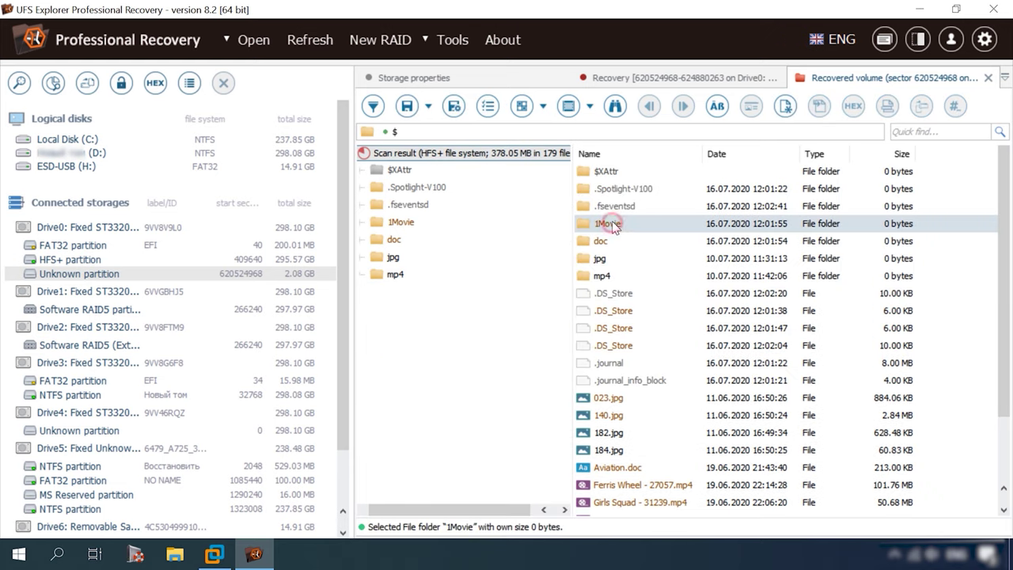
pyautogui.doubleClick(593, 229)
pyautogui.doubleClick(605, 190)
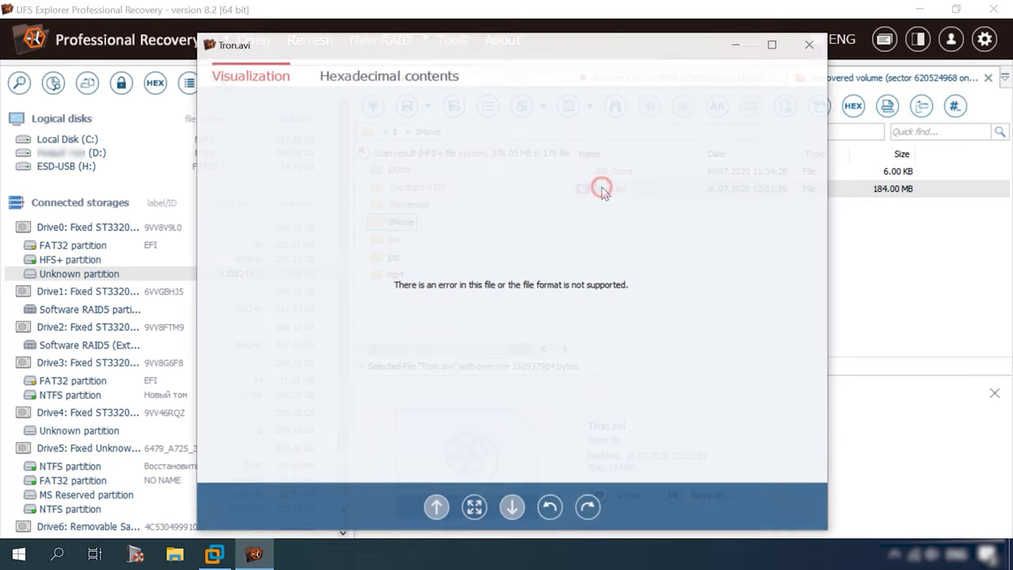
pyautogui.click(812, 45)
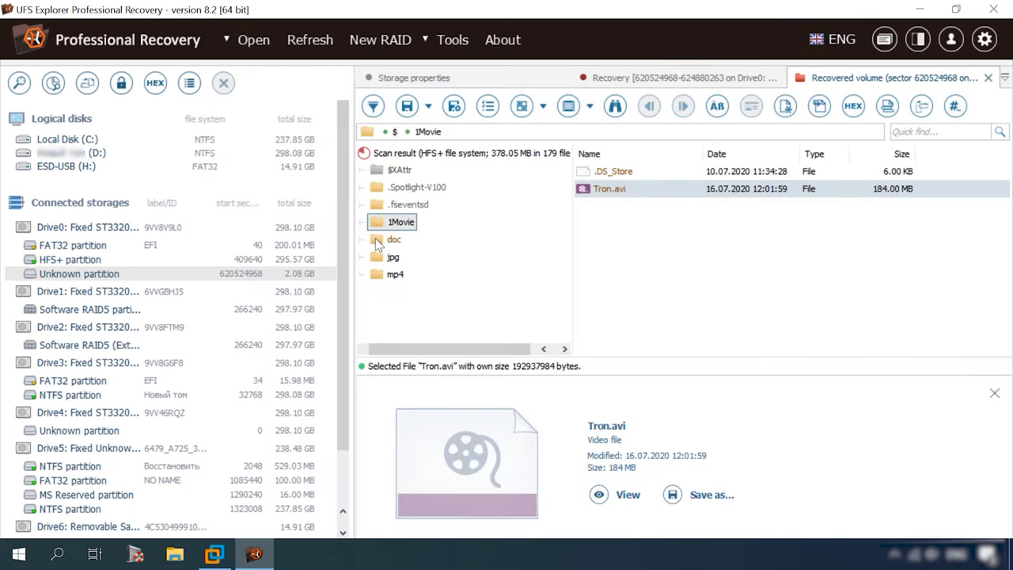
pyautogui.click(388, 242)
pyautogui.doubleClick(626, 190)
pyautogui.click(811, 43)
# Preview 141.jpg in the jpg folder, close it, and check Motocross - 10797.mp4 in the mp4 folder
pyautogui.click(388, 258)
pyautogui.click(616, 189)
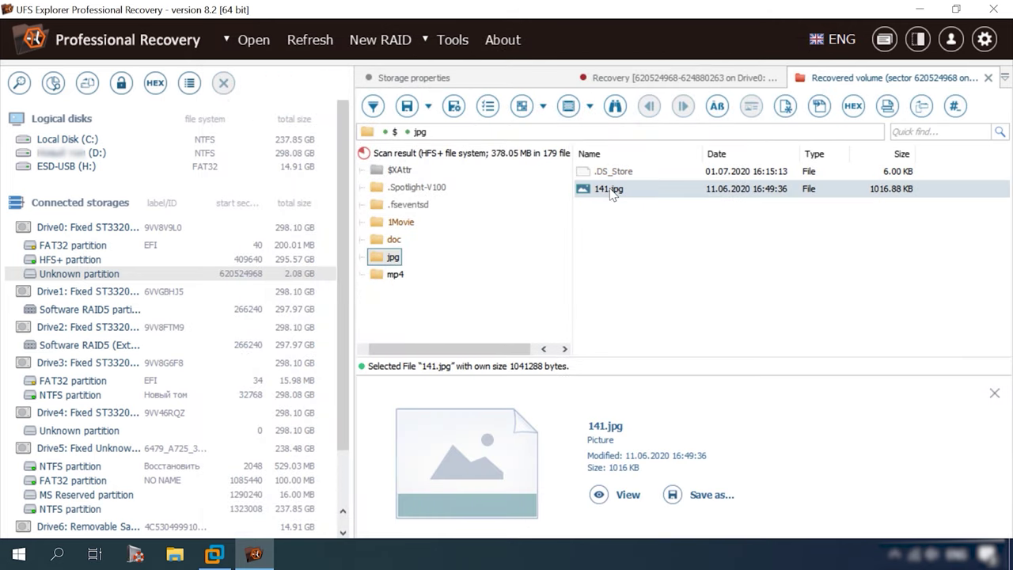
pyautogui.doubleClick(611, 190)
pyautogui.click(812, 41)
pyautogui.click(381, 277)
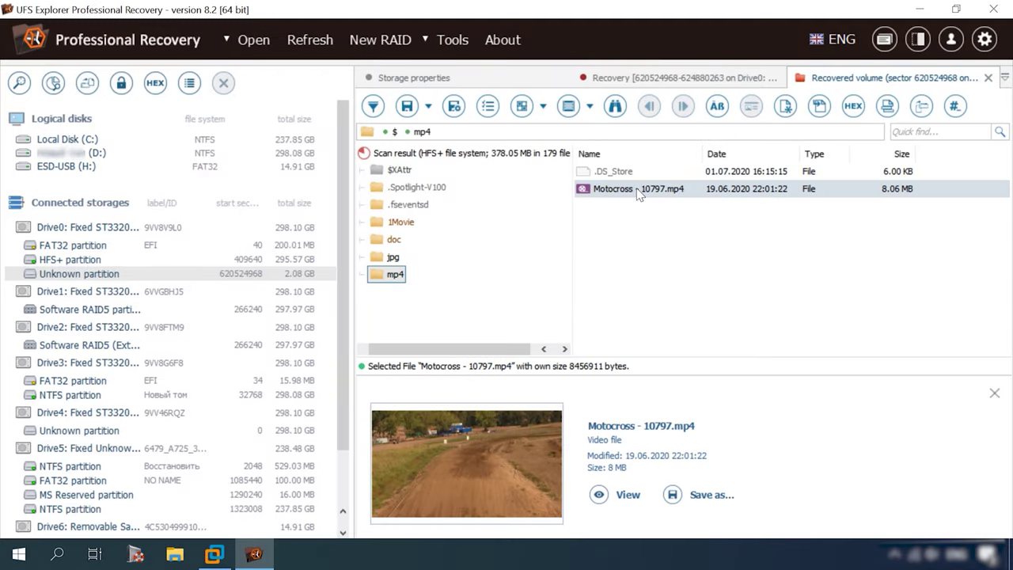
# Return to the recovered volume's root and recheck its files, starting with the picture 023.jpg
pyautogui.click(369, 154)
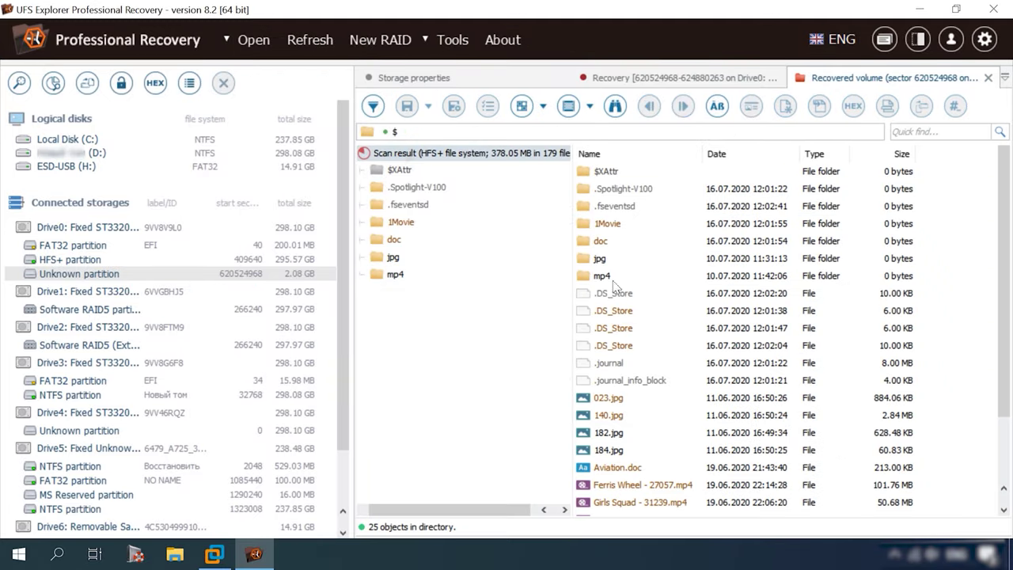
pyautogui.scroll(-1, 638, 348)
pyautogui.click(605, 345)
pyautogui.scroll(-1, 638, 348)
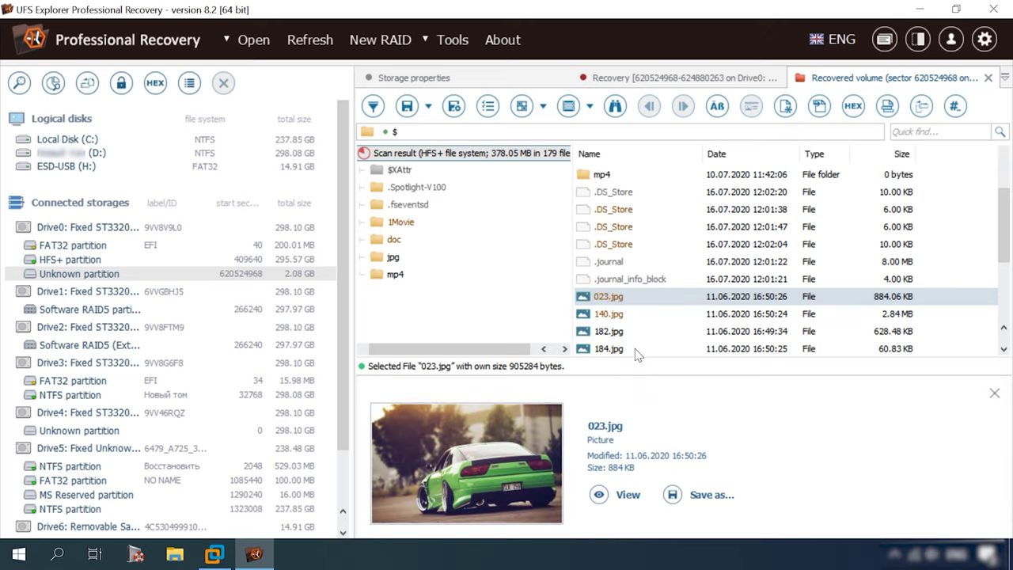